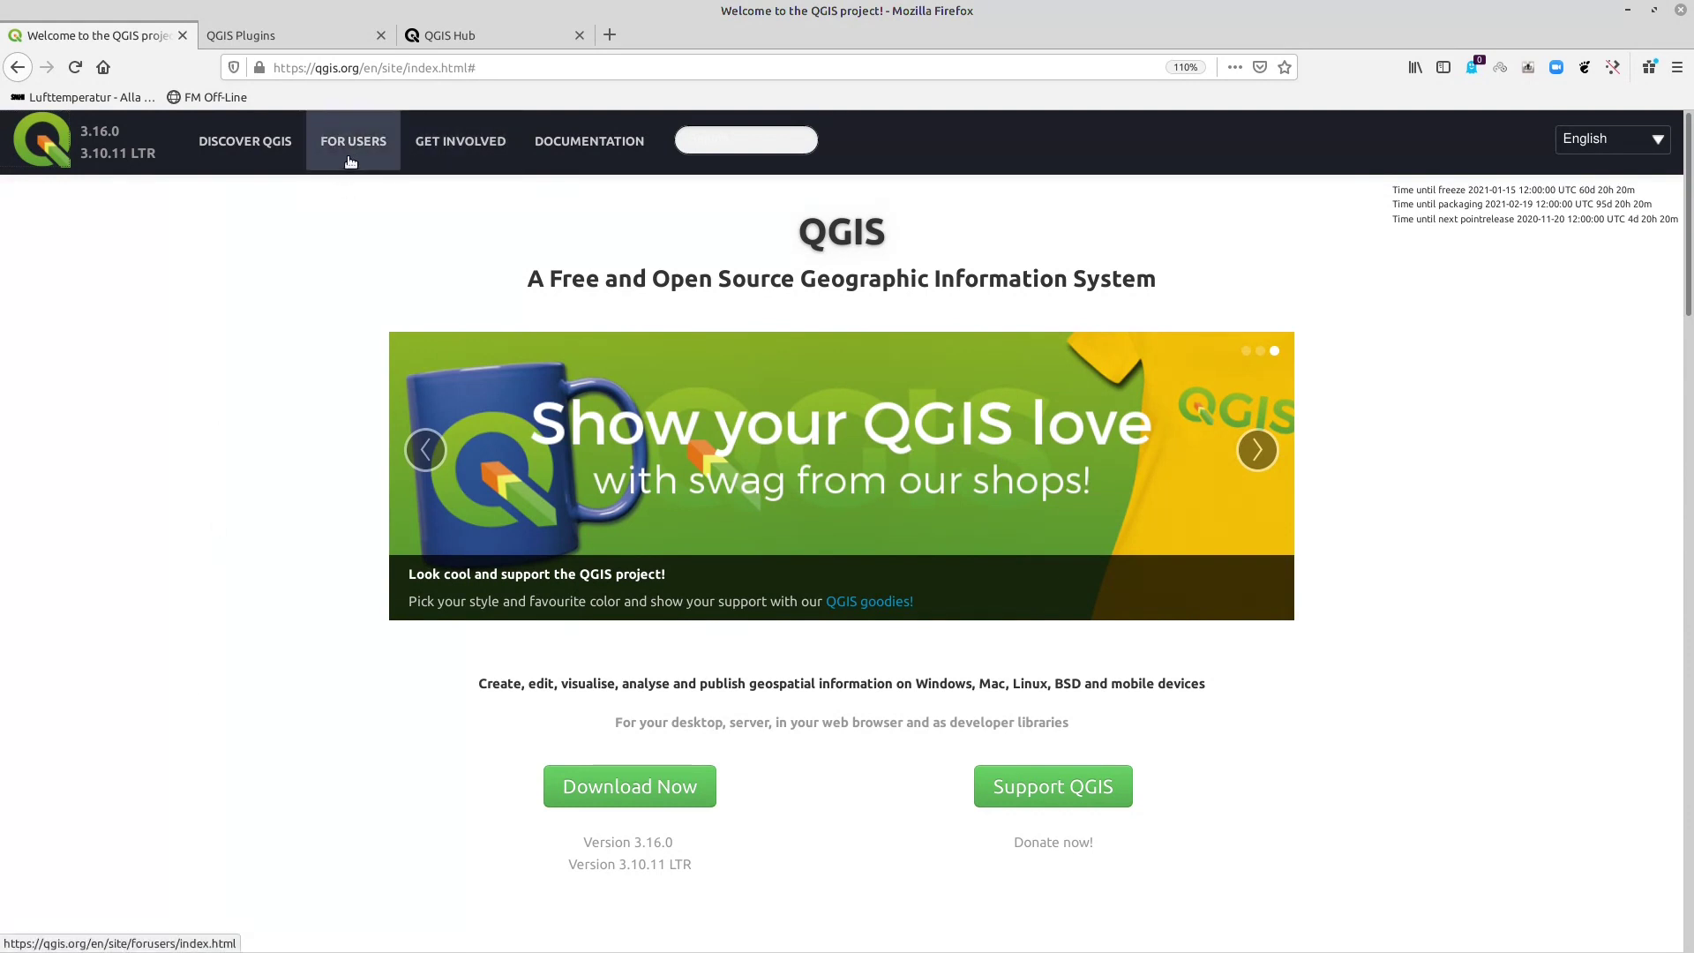
Step: Go from the For Users page to the QGIS plugin repository and open its Styles listing
click(351, 142)
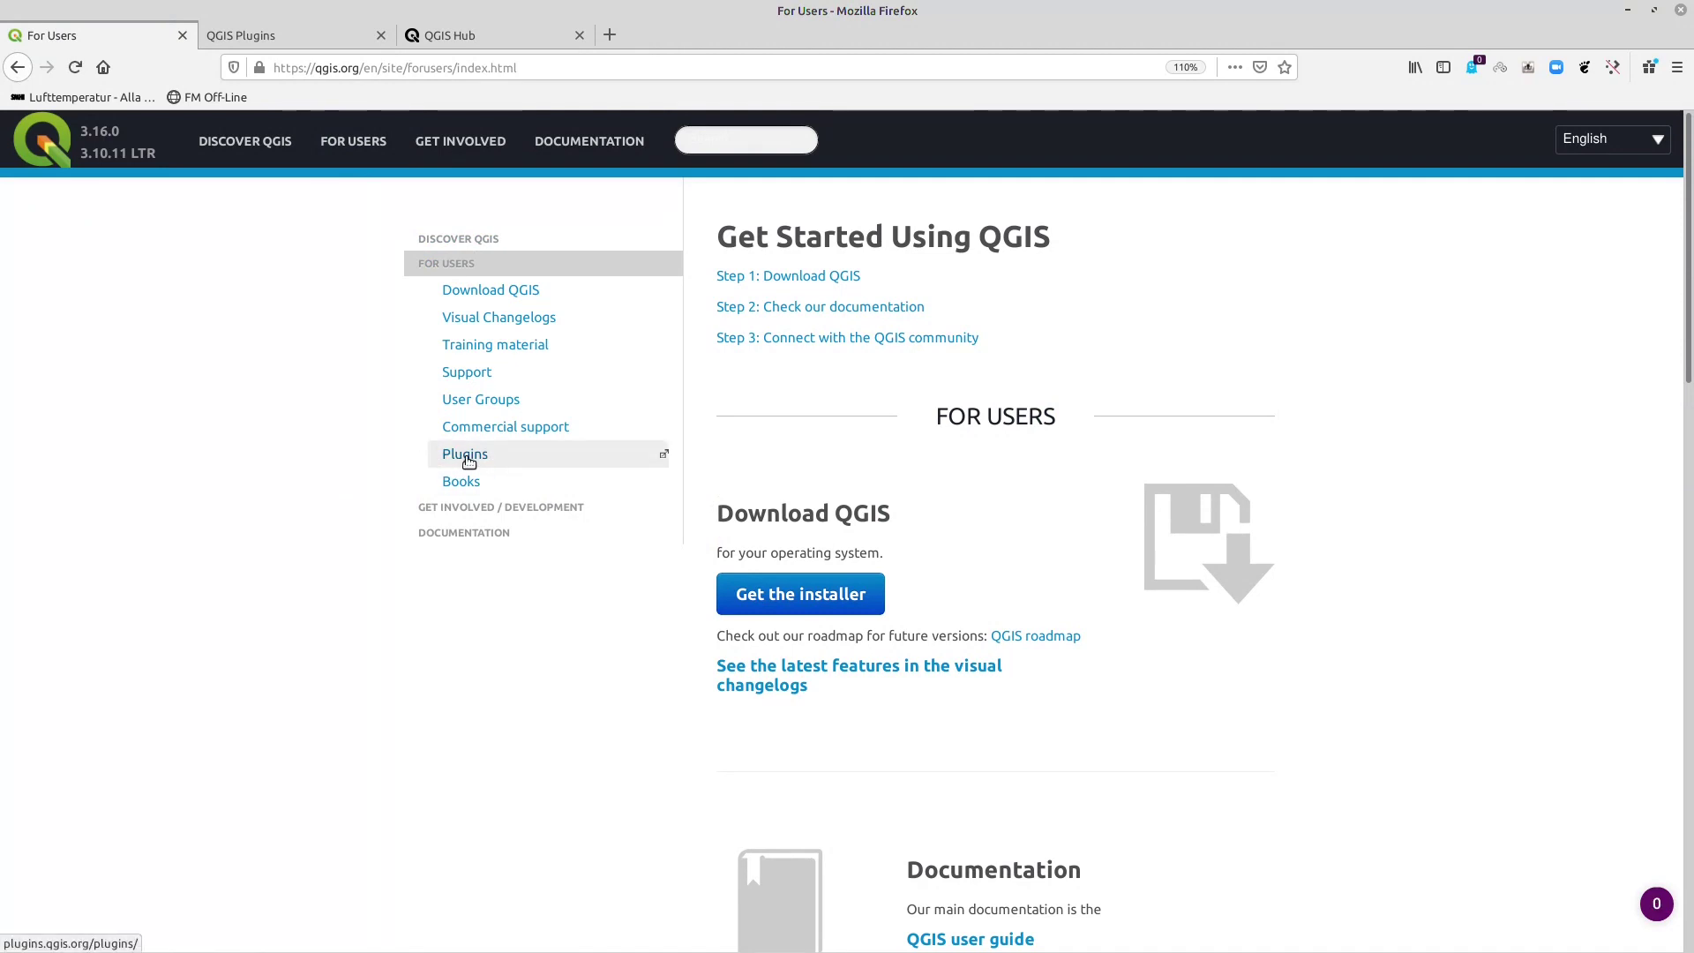
click(666, 459)
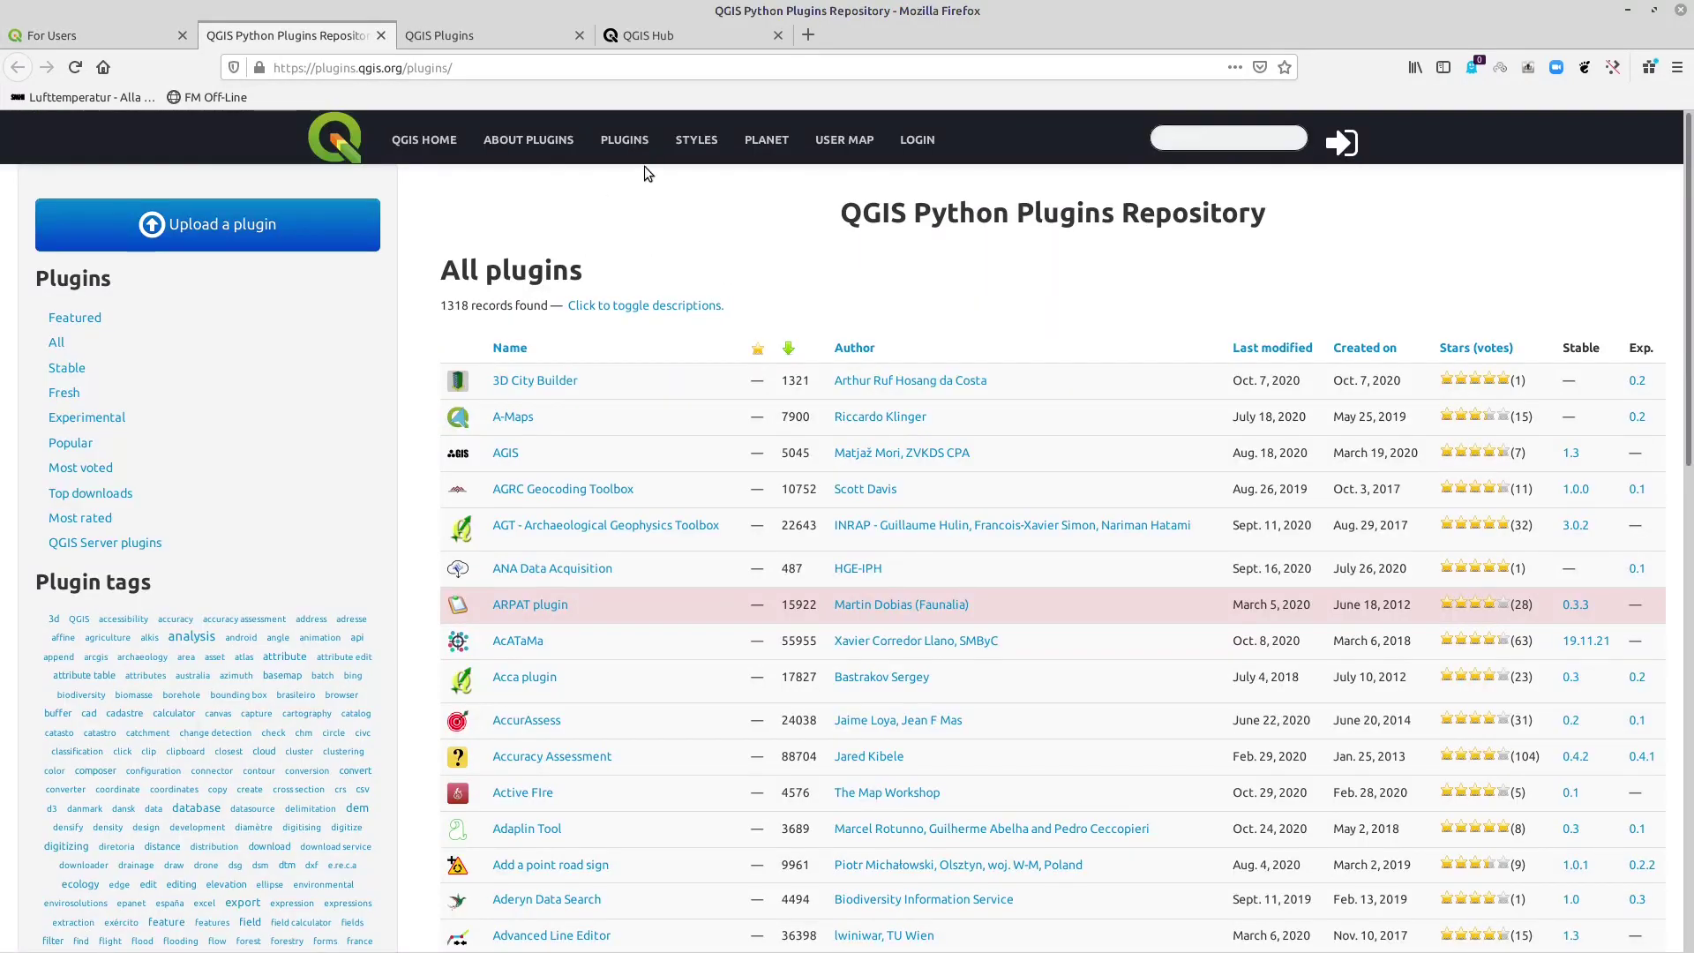
click(703, 144)
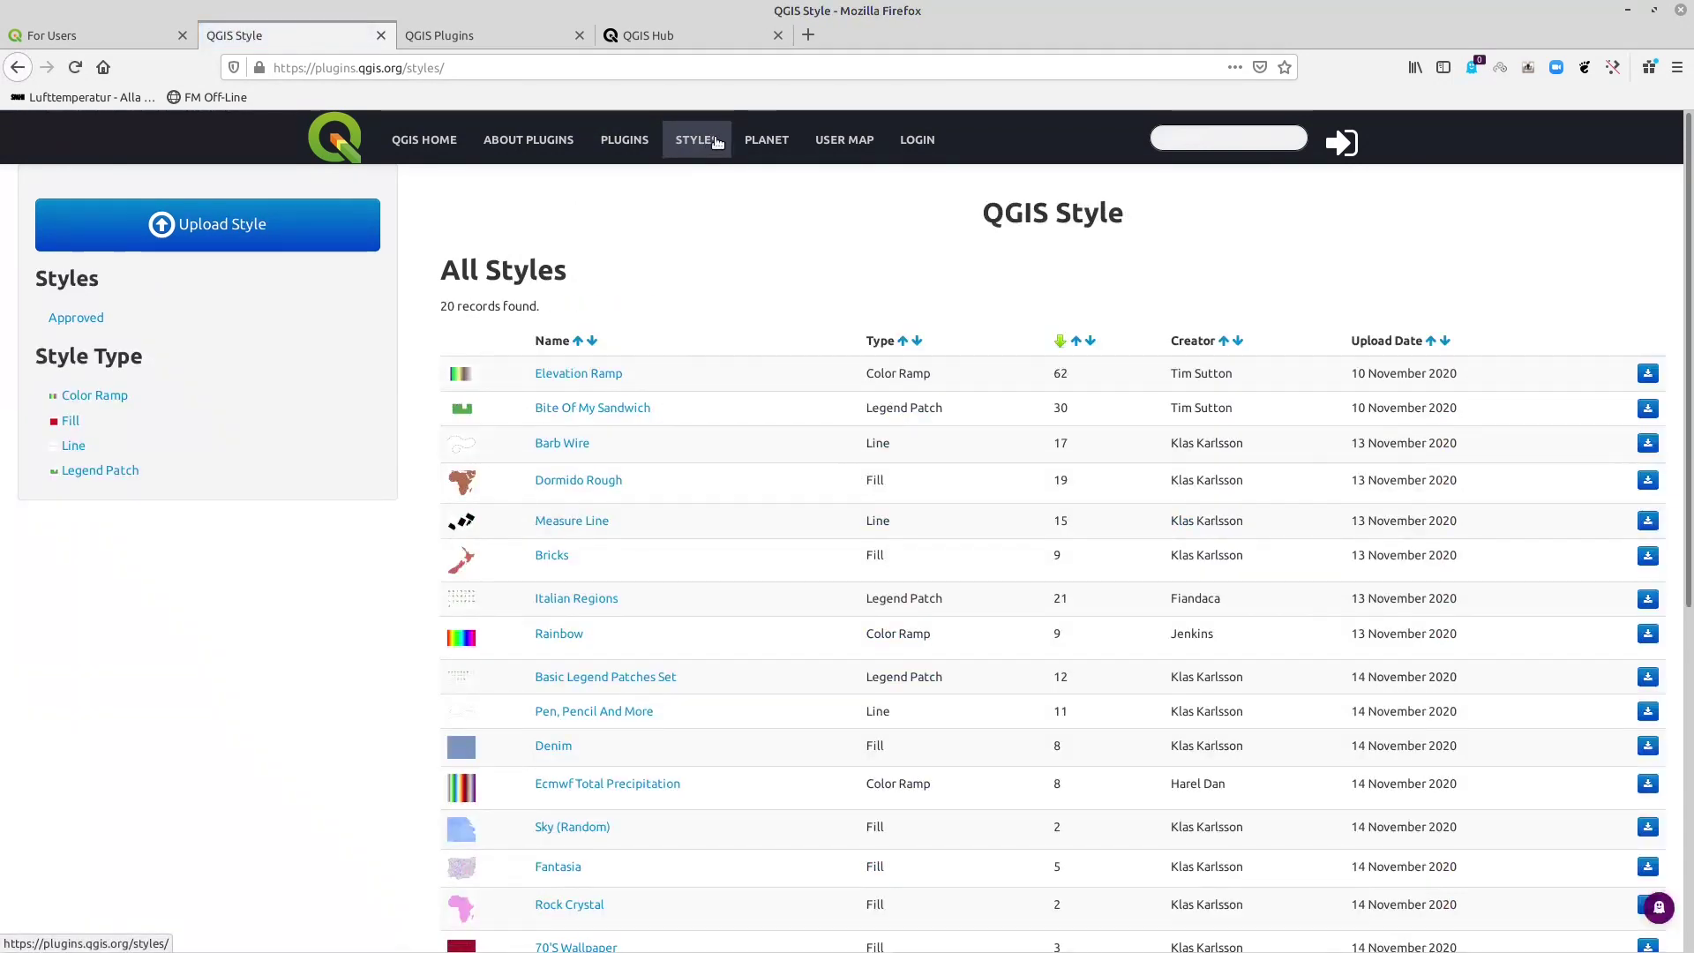
click(629, 155)
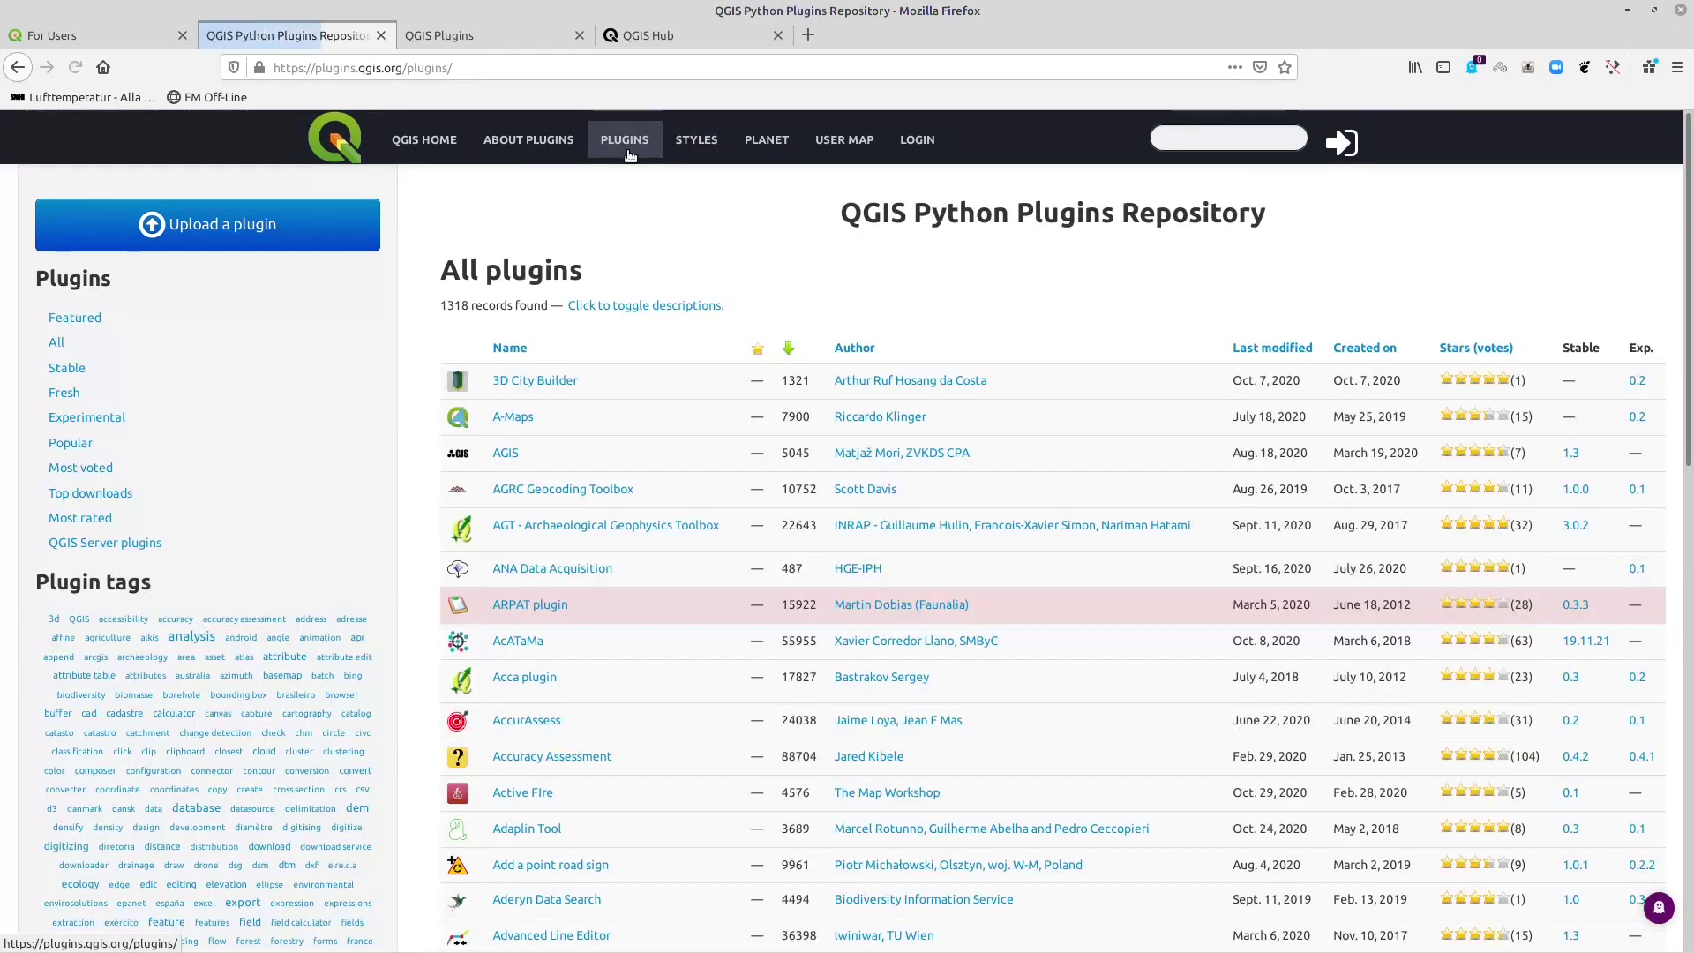
click(696, 154)
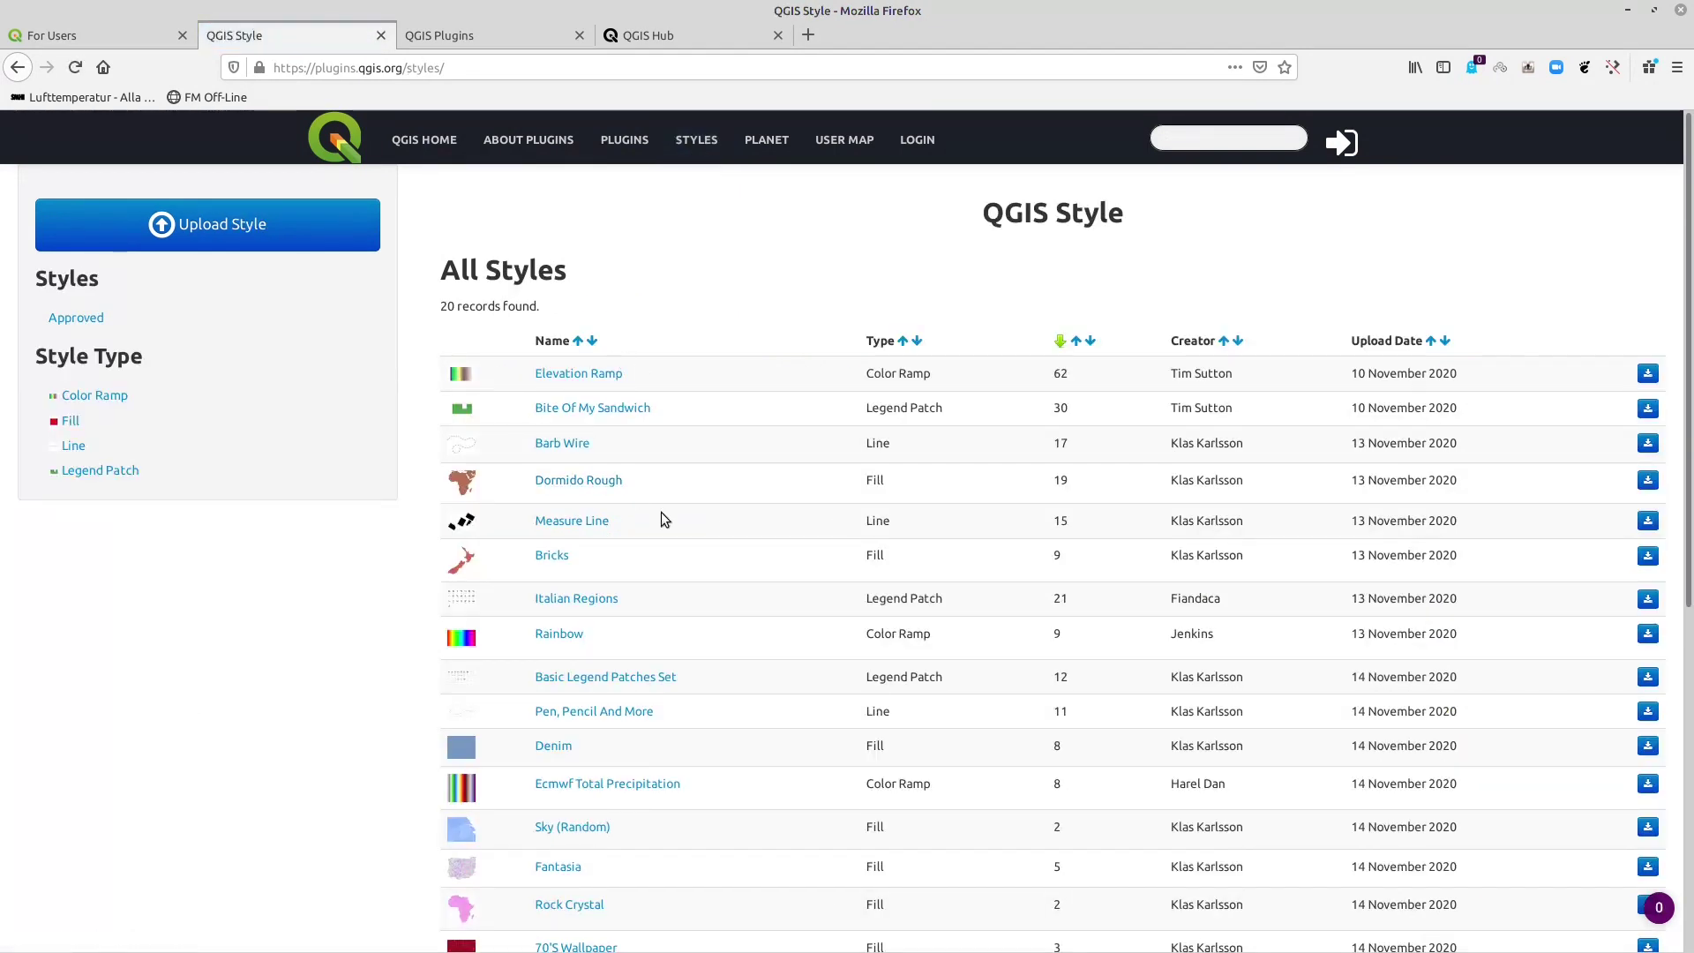
Step: Download the Dormido Rough fill style from the QGIS style listing and save its XML file to disk
click(561, 482)
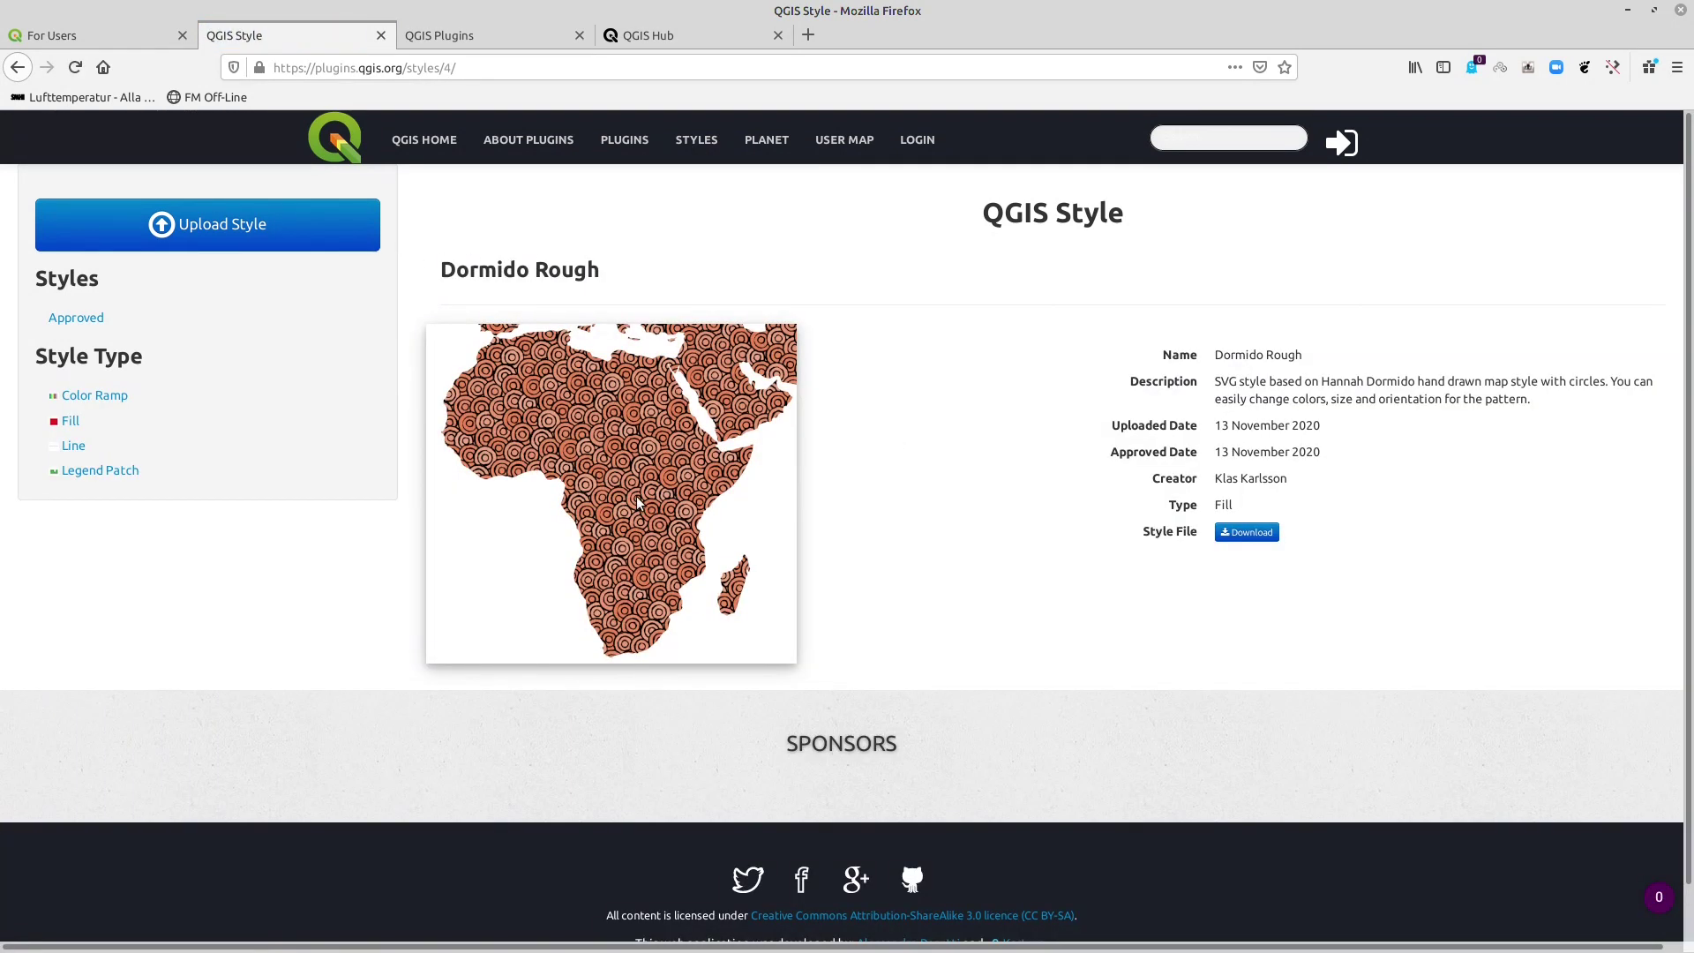
click(1247, 534)
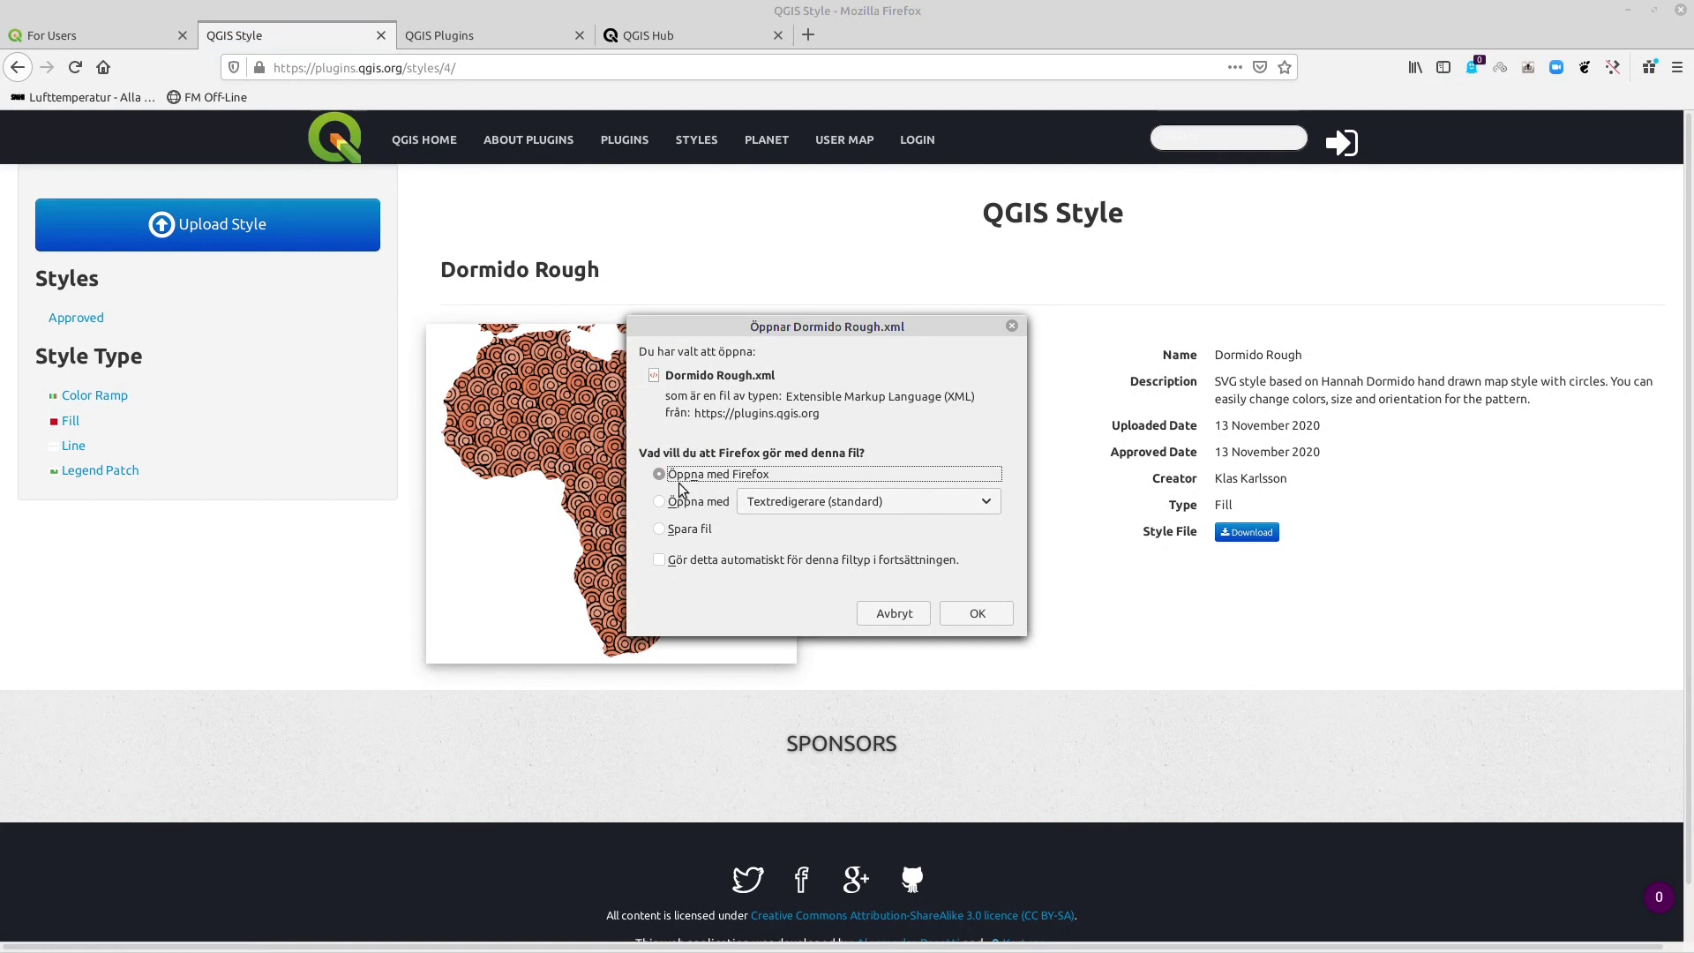
click(660, 530)
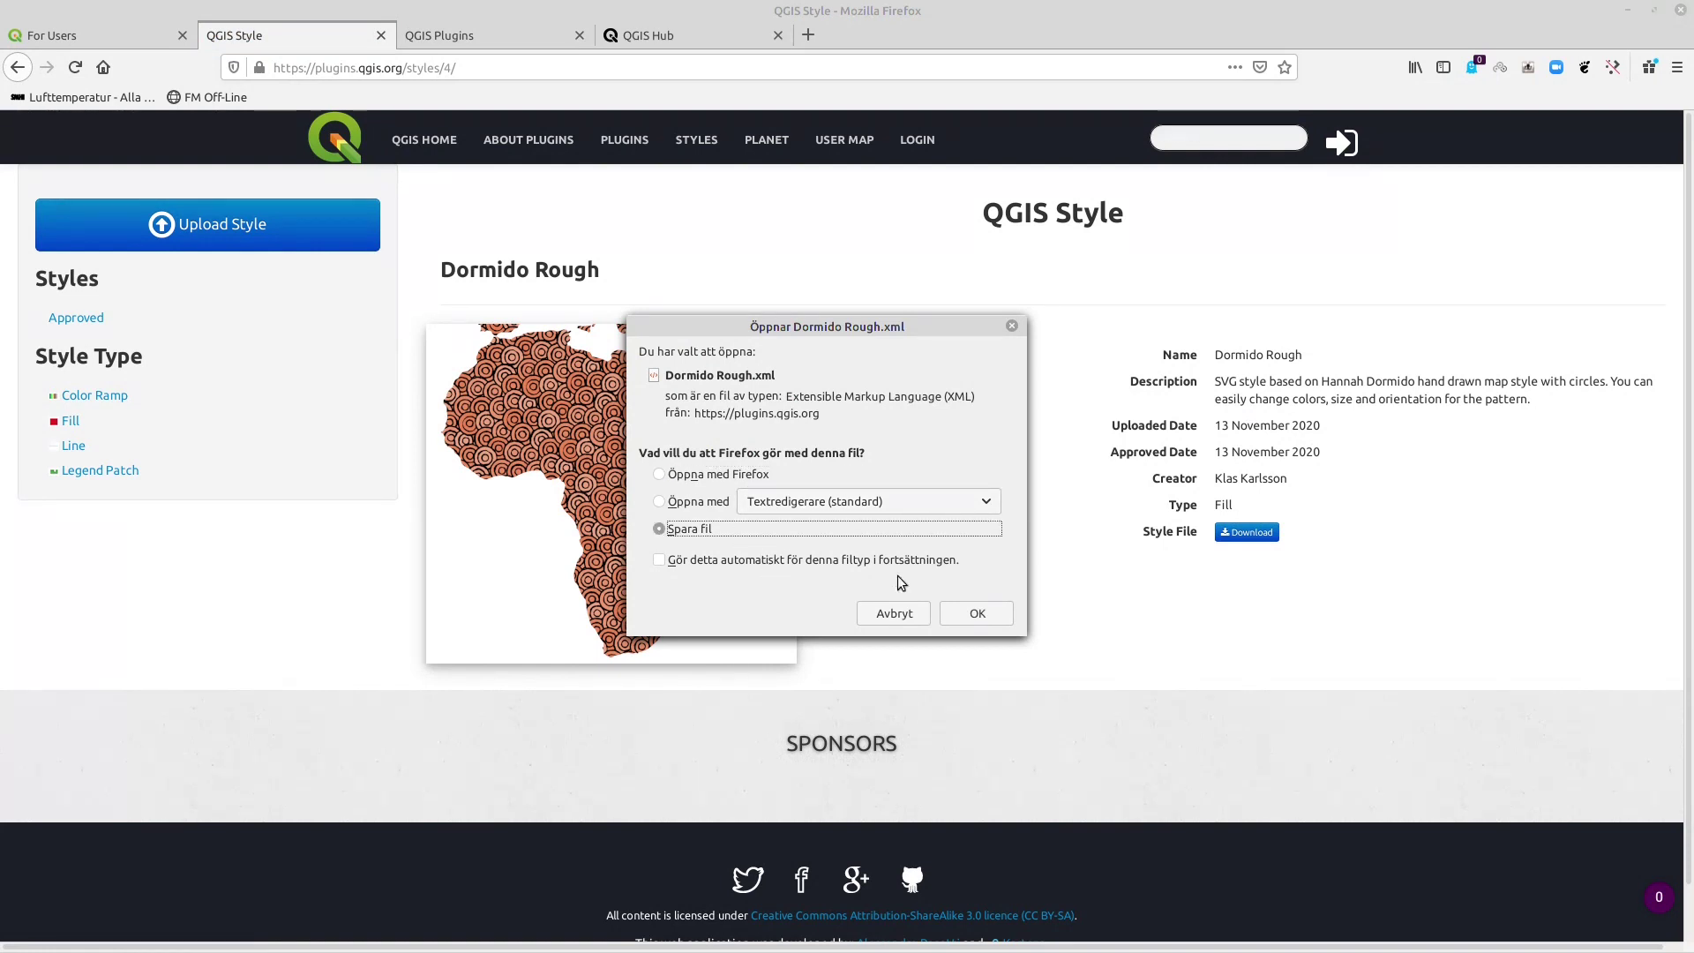
click(990, 619)
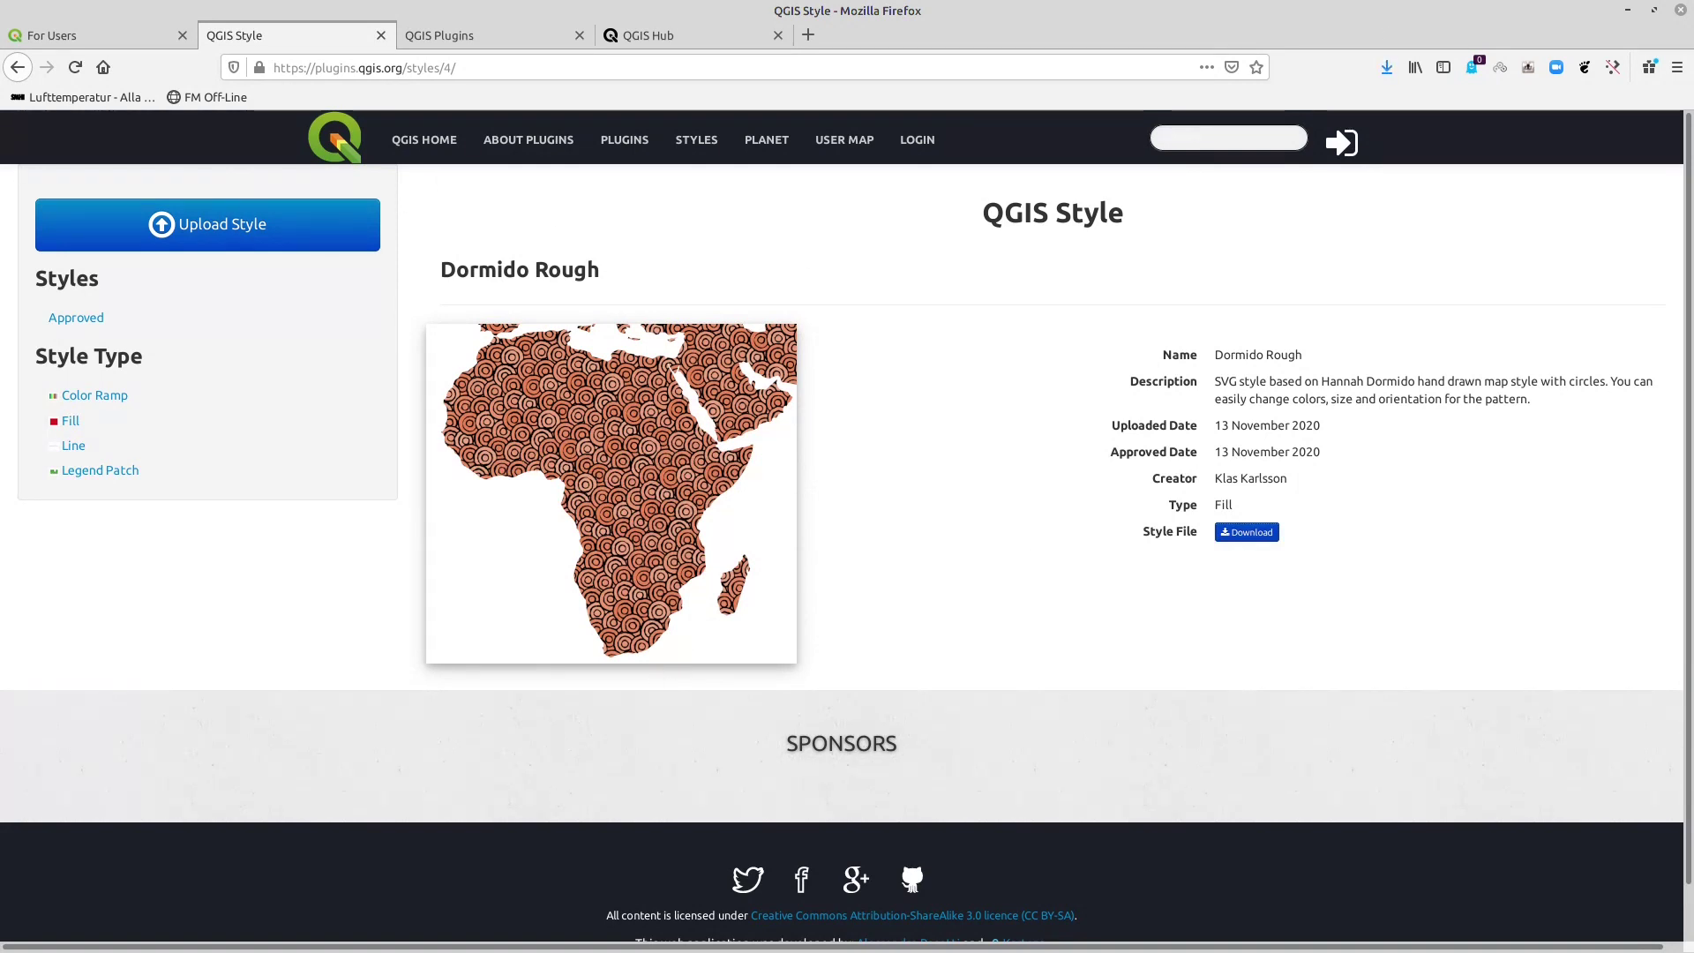
Step: Switch to QGIS and open the Style Manager
key(alt+Tab)
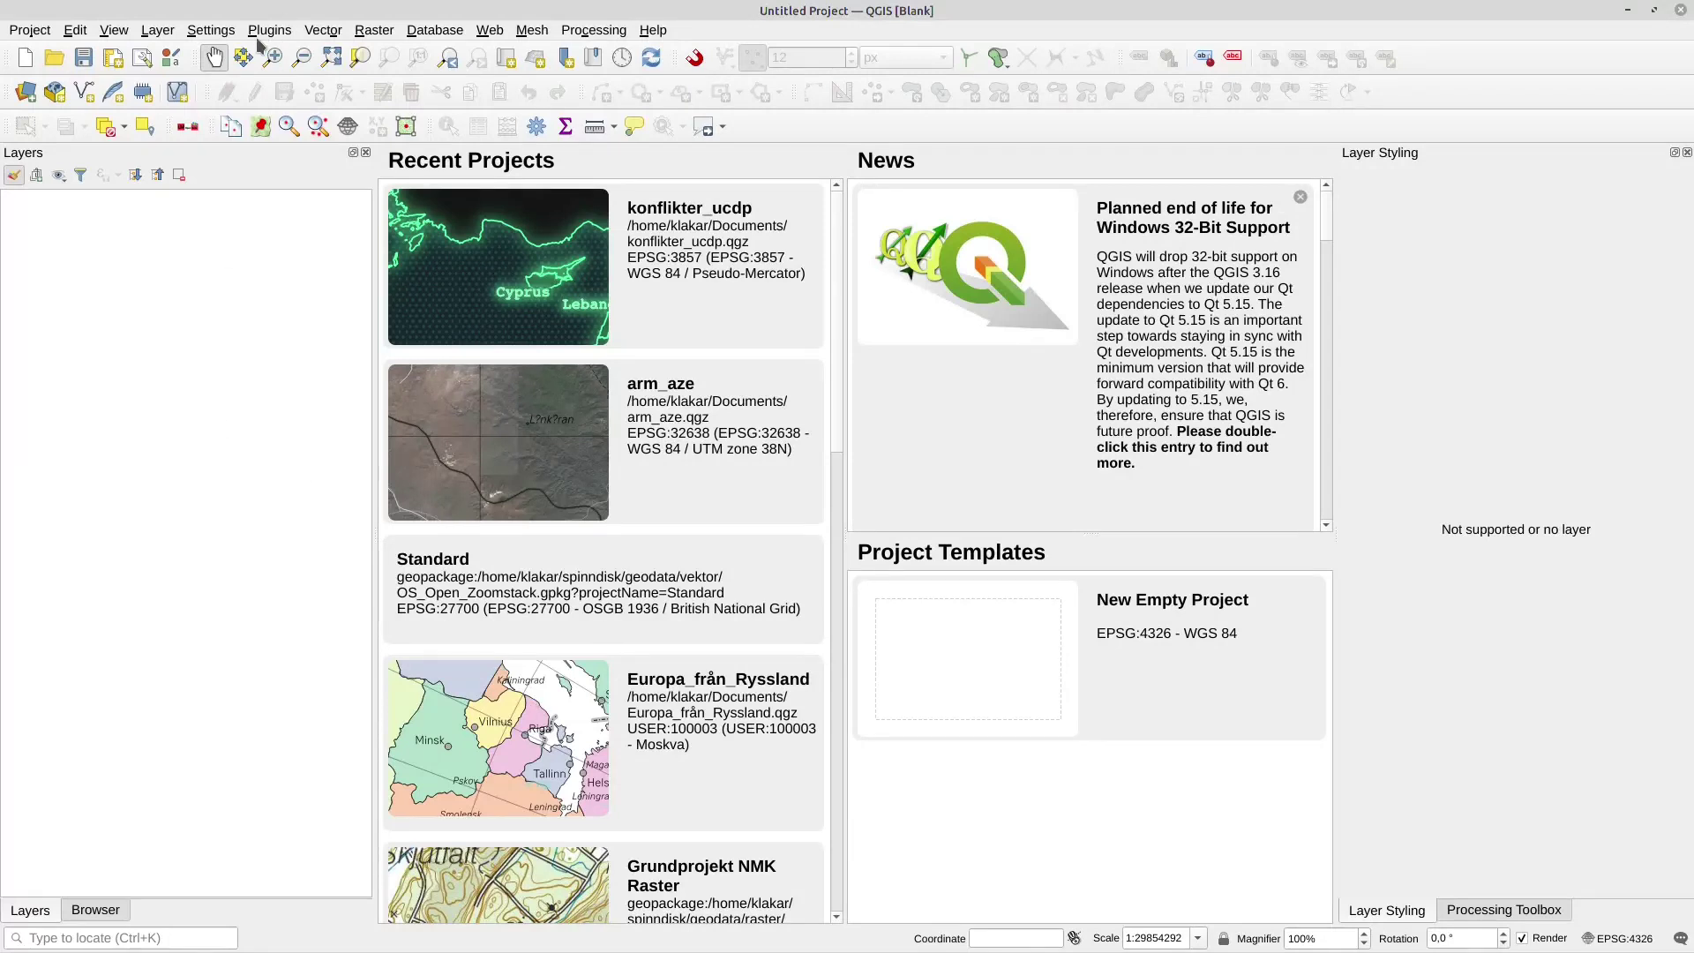
click(214, 31)
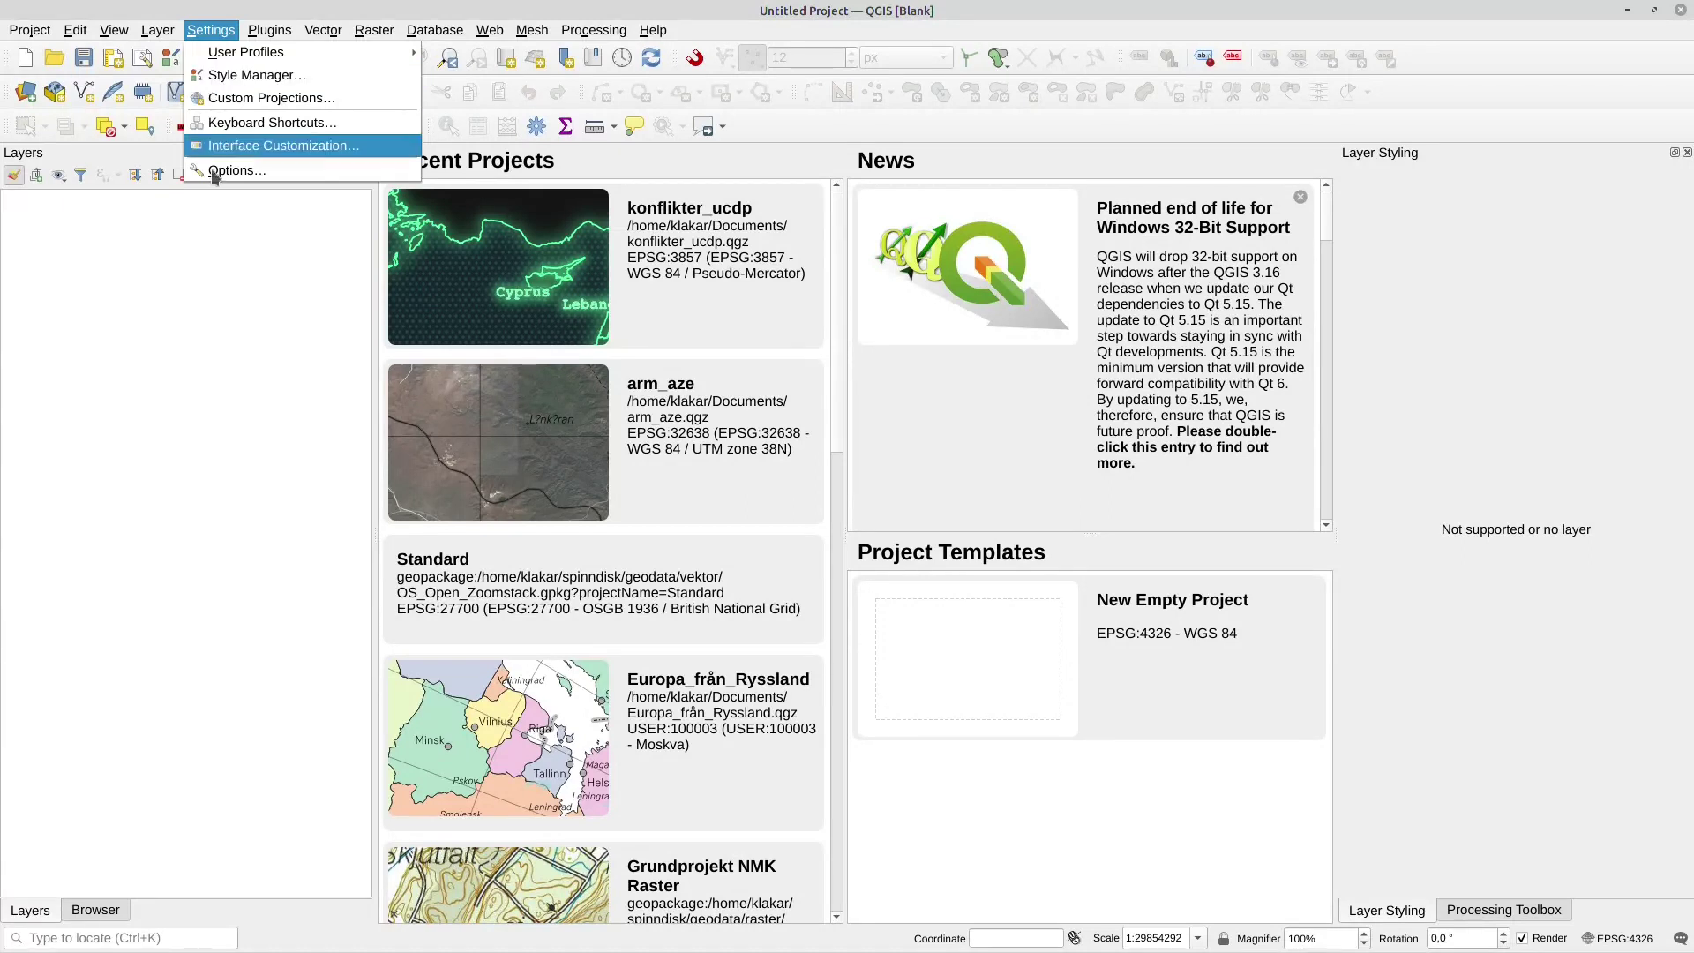
click(204, 217)
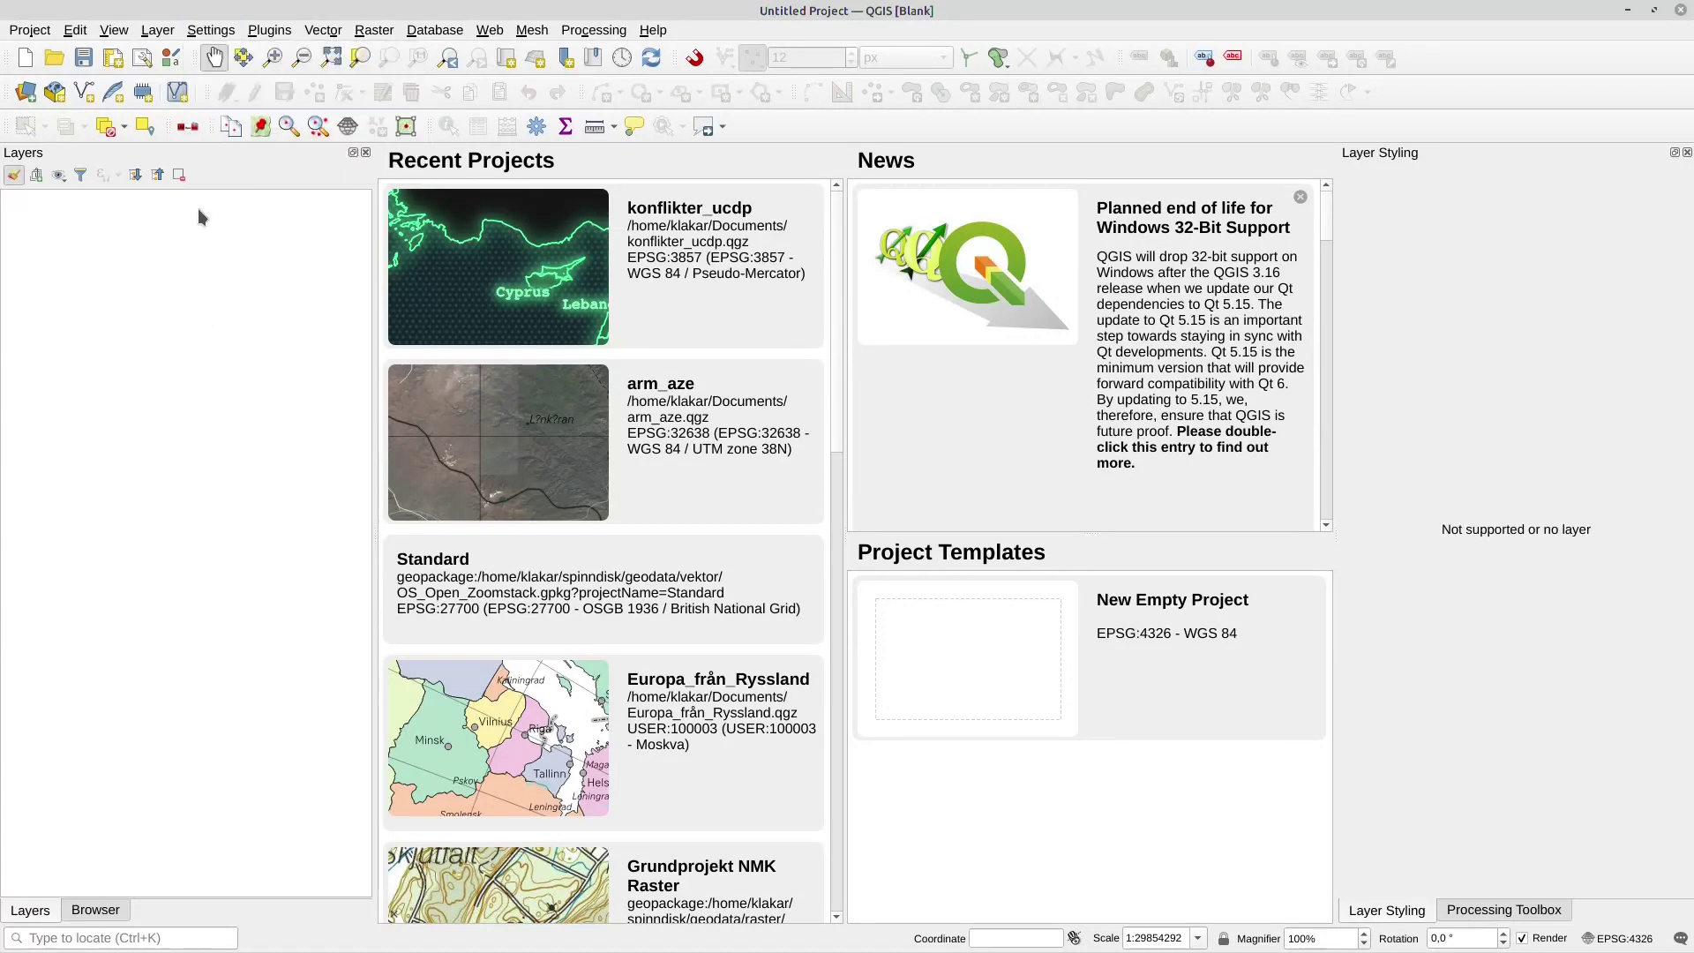
click(172, 63)
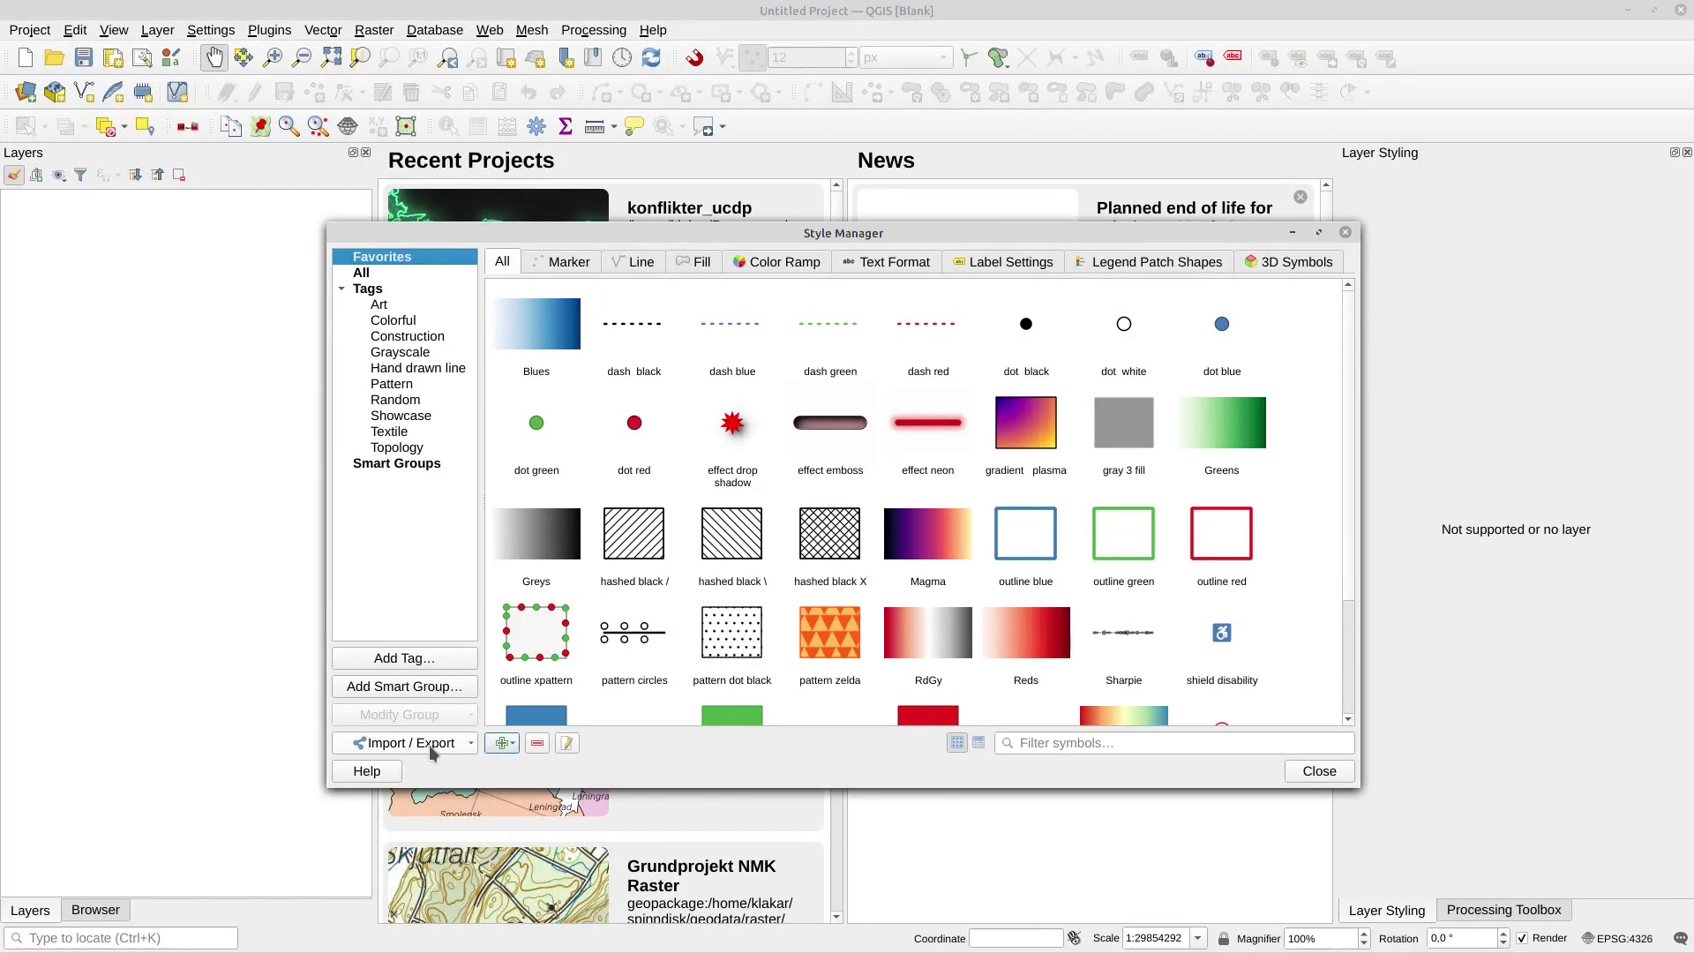
Step: Start importing style items from a file and load Dormido Rough.xml from the Hämtningar folder
click(461, 747)
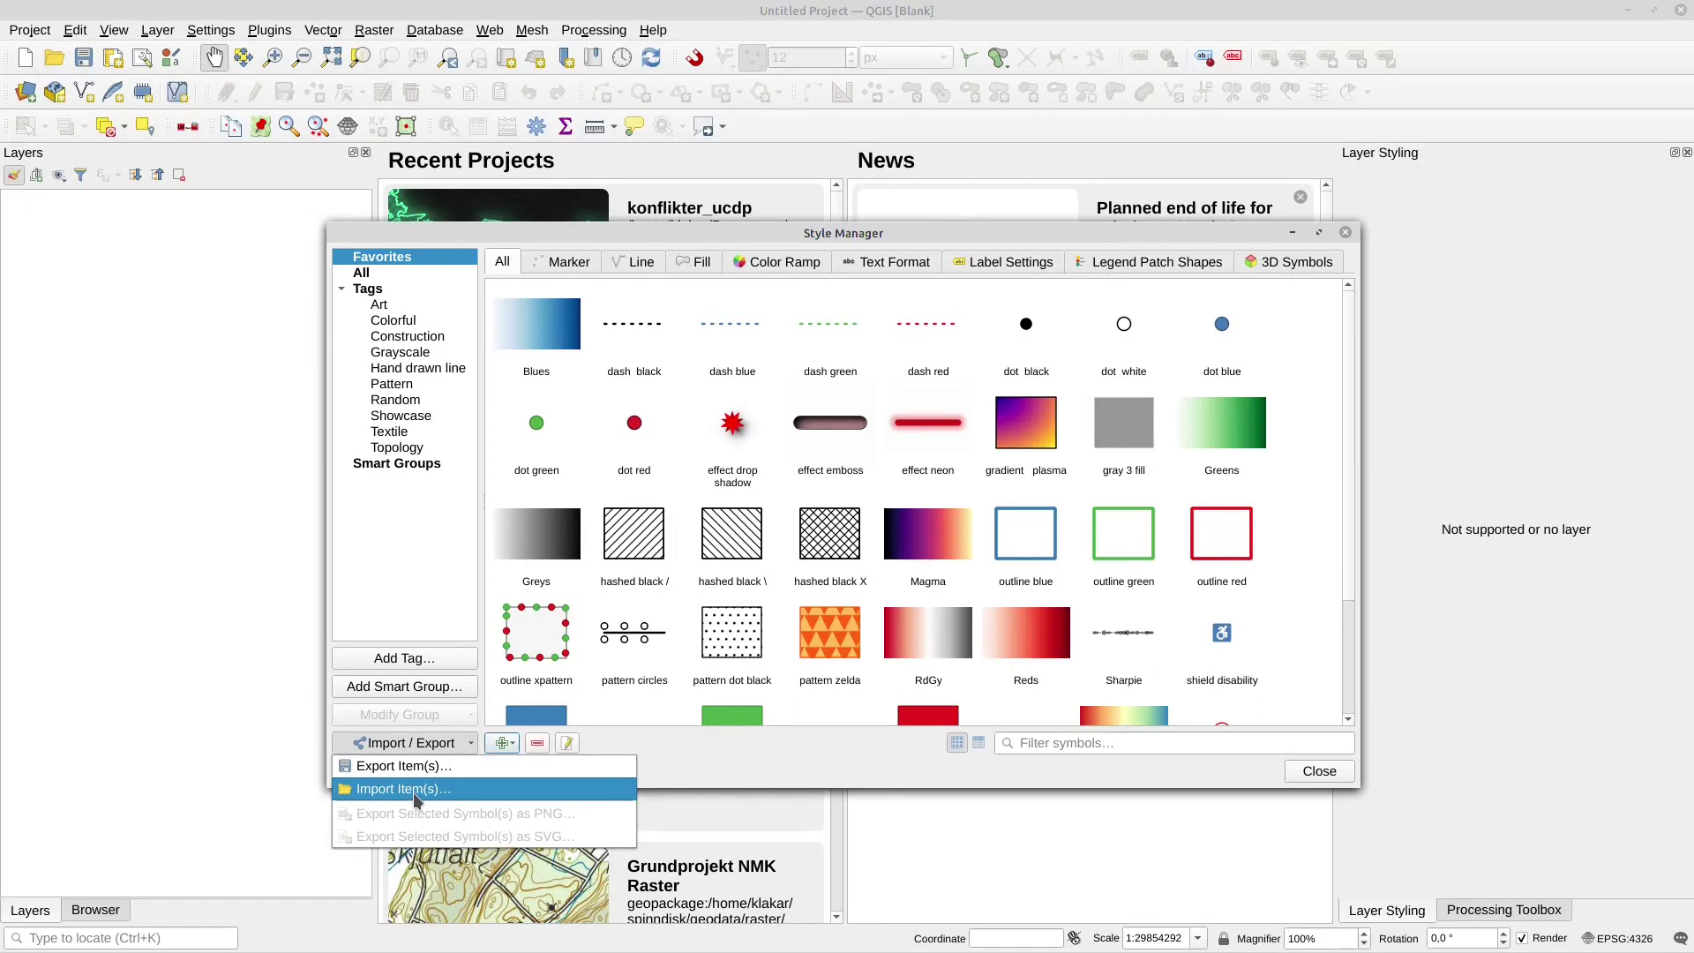
click(413, 792)
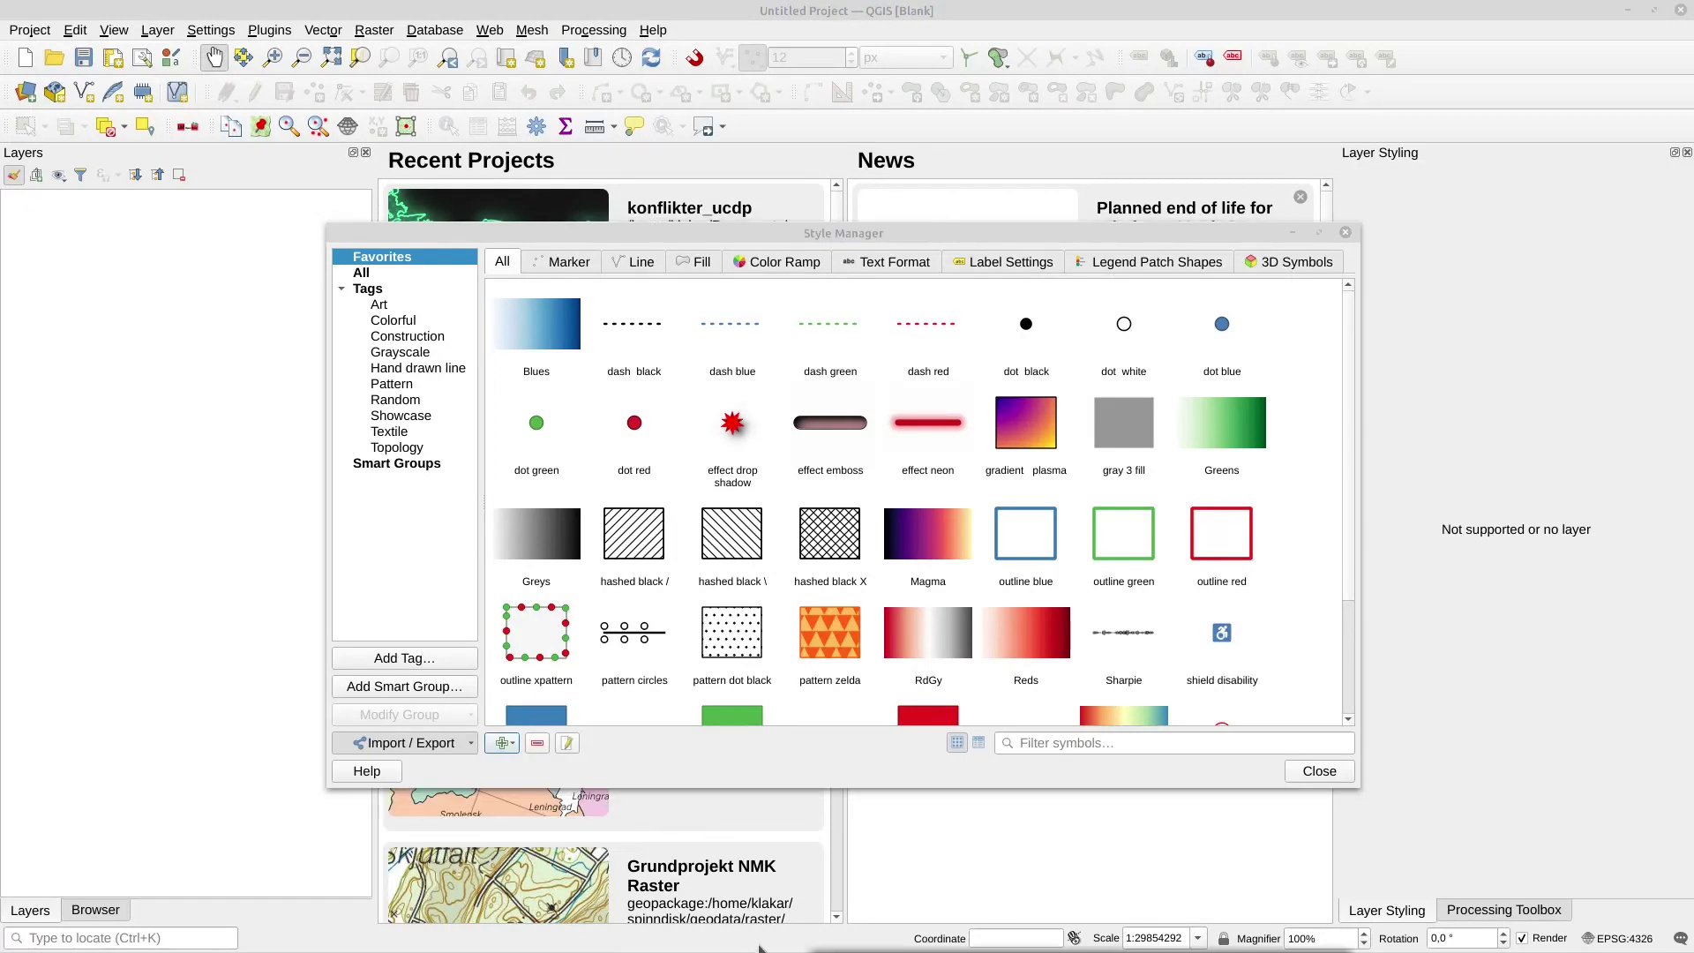
drag(1031, 473, 618, 168)
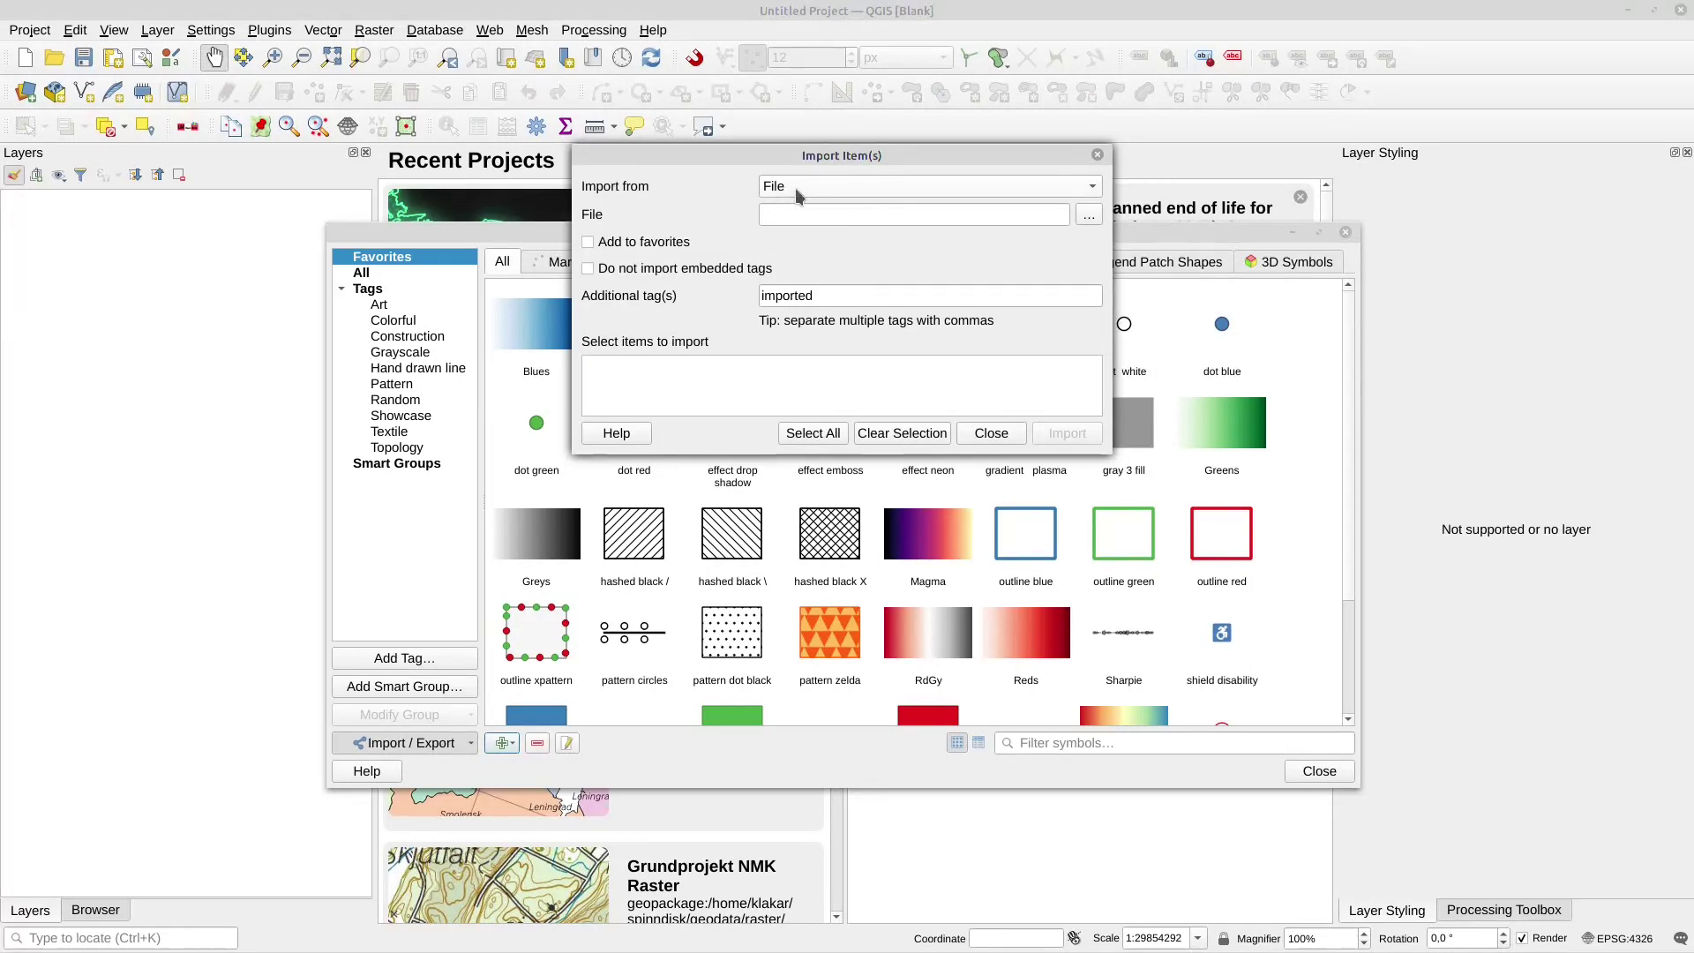
click(1090, 217)
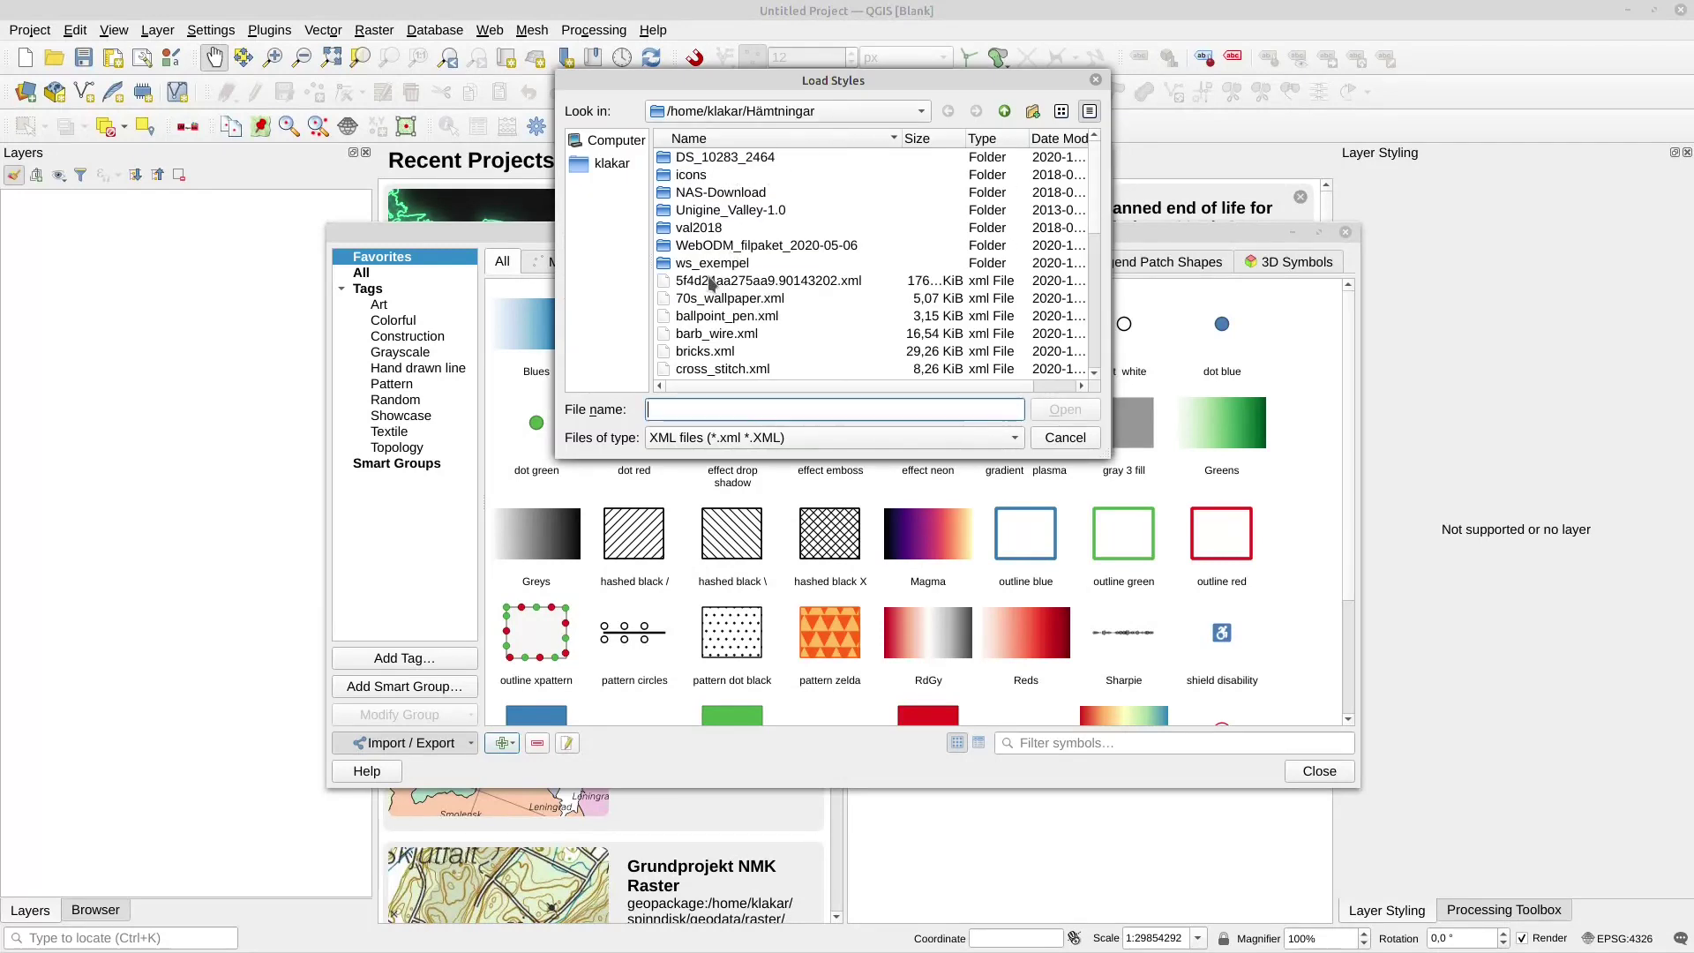
scroll(721, 269, down, 1)
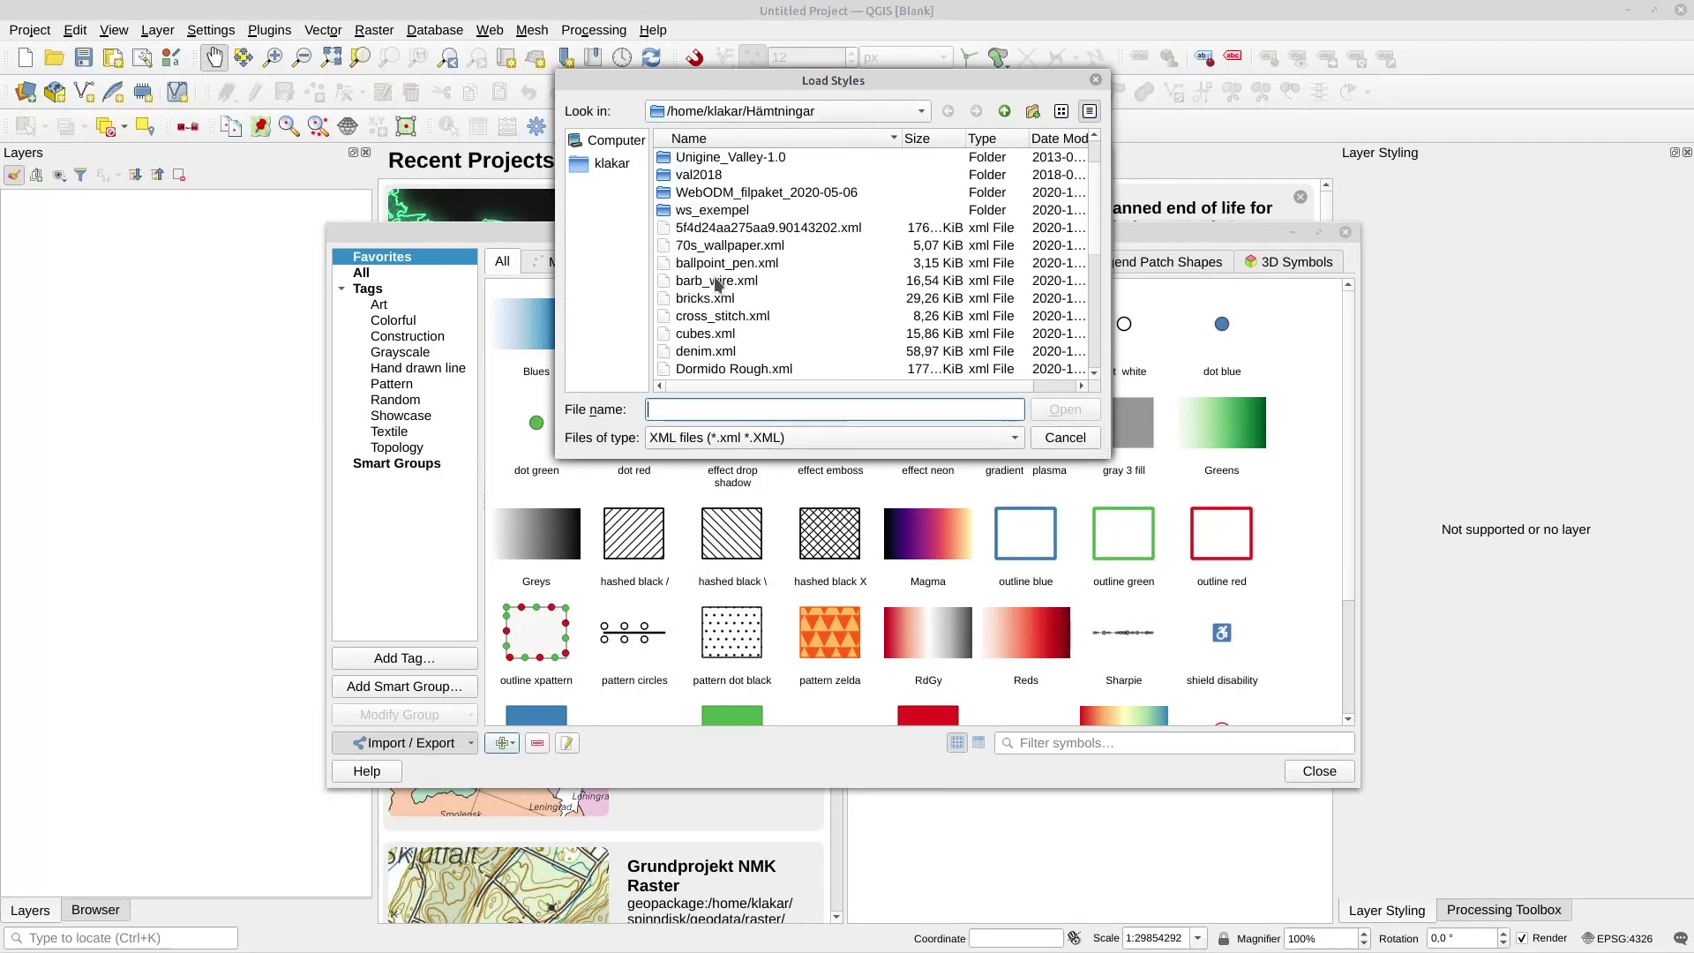
click(706, 371)
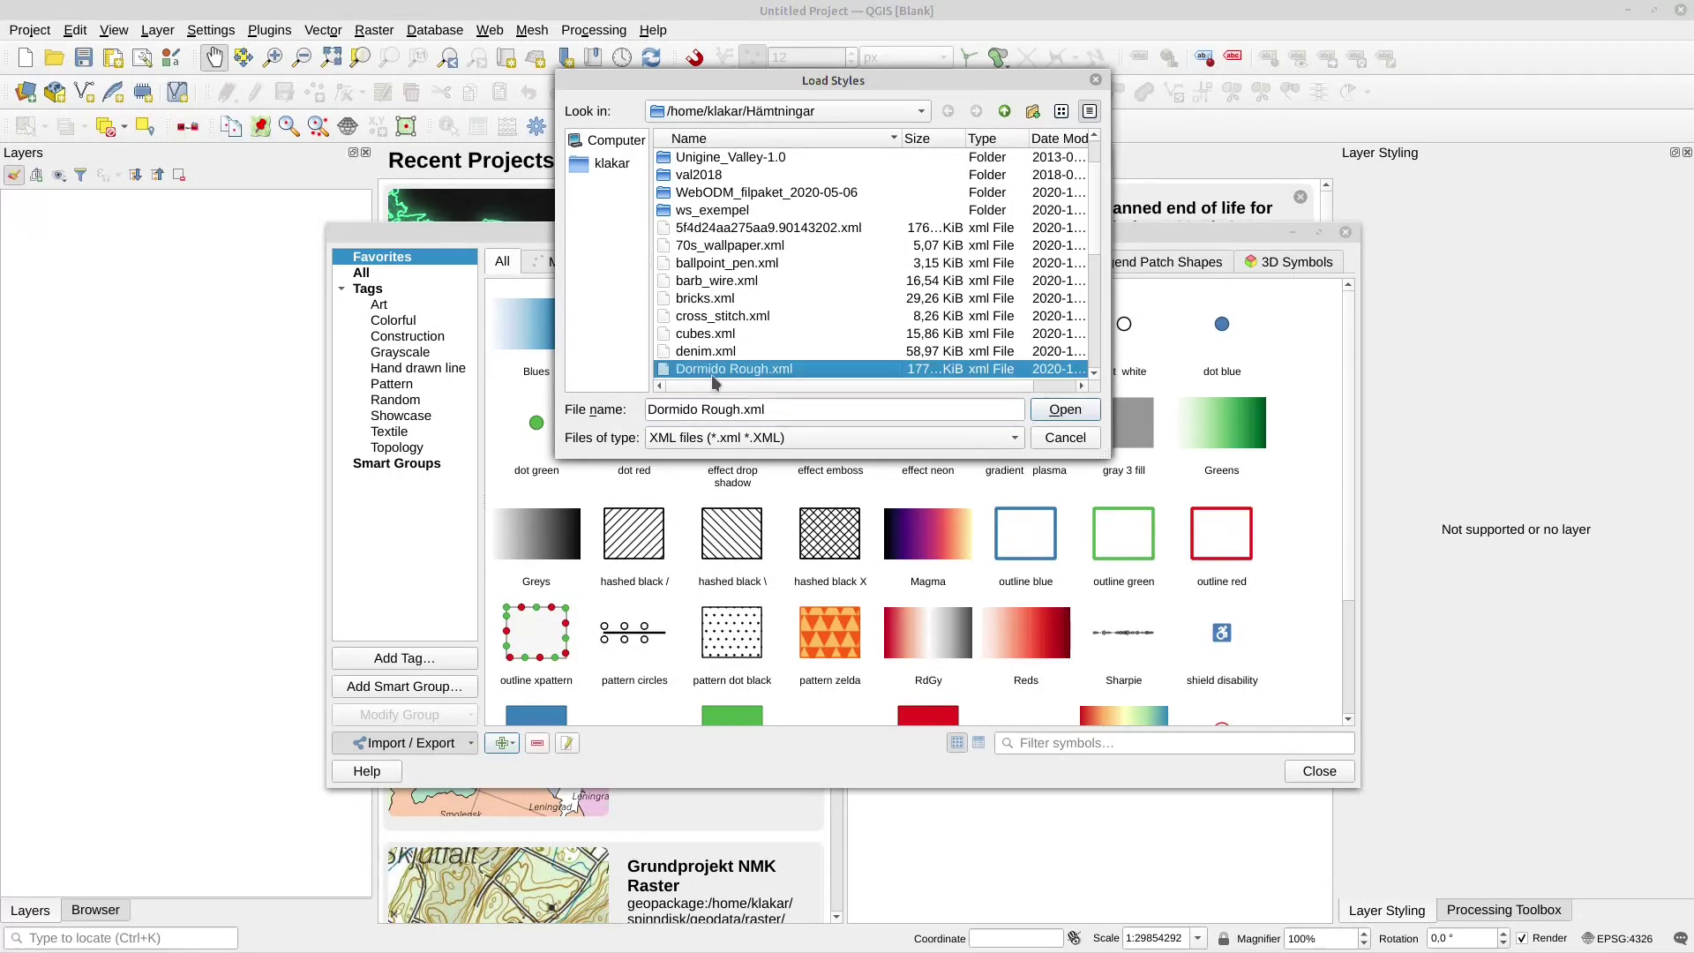
click(1068, 415)
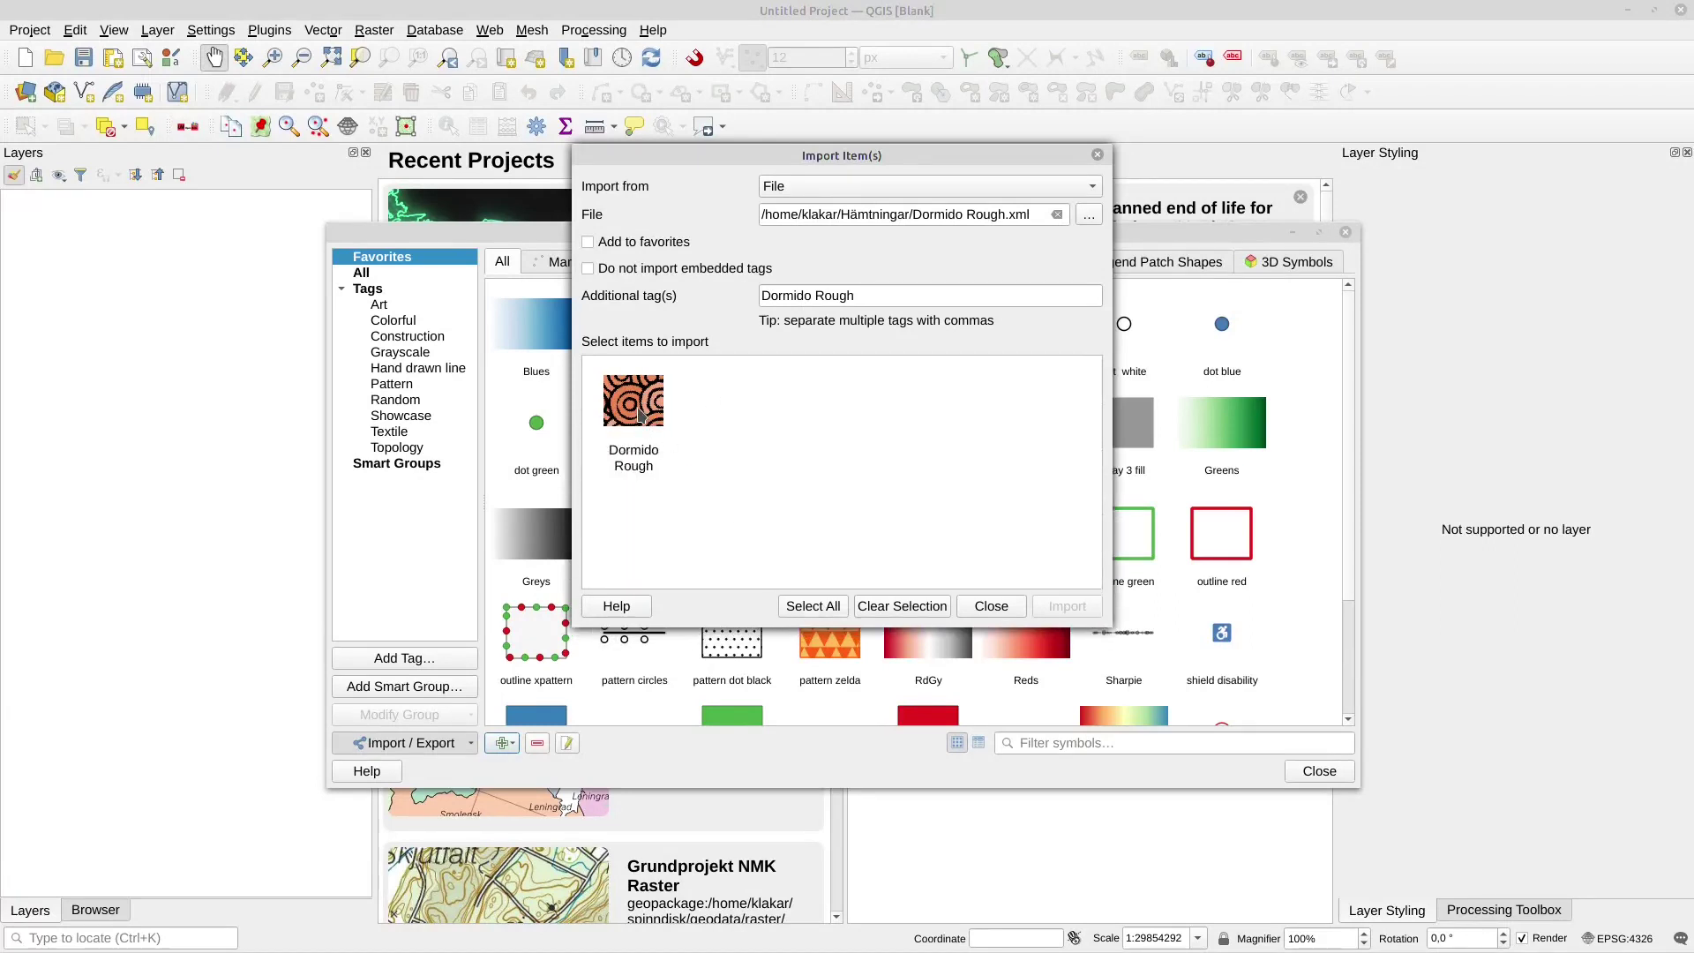
Step: Import the Dormido Rough item without embedded tags and with no additional tags, declining to overwrite the existing symbol
click(641, 450)
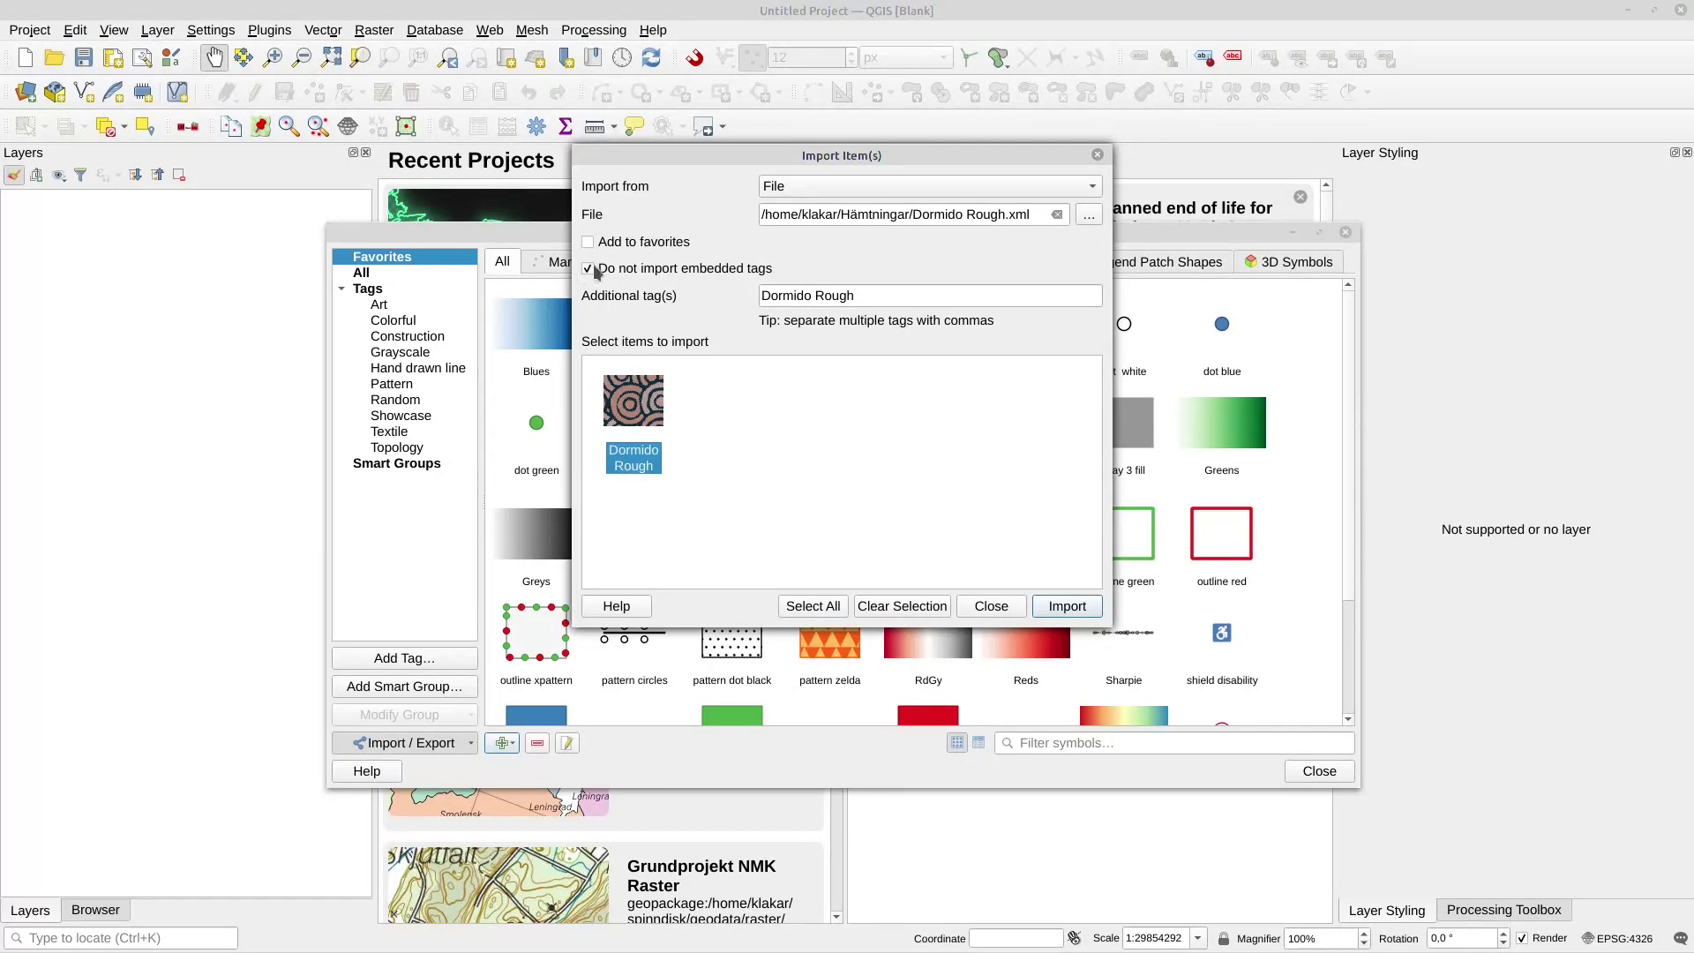
key(Tab)
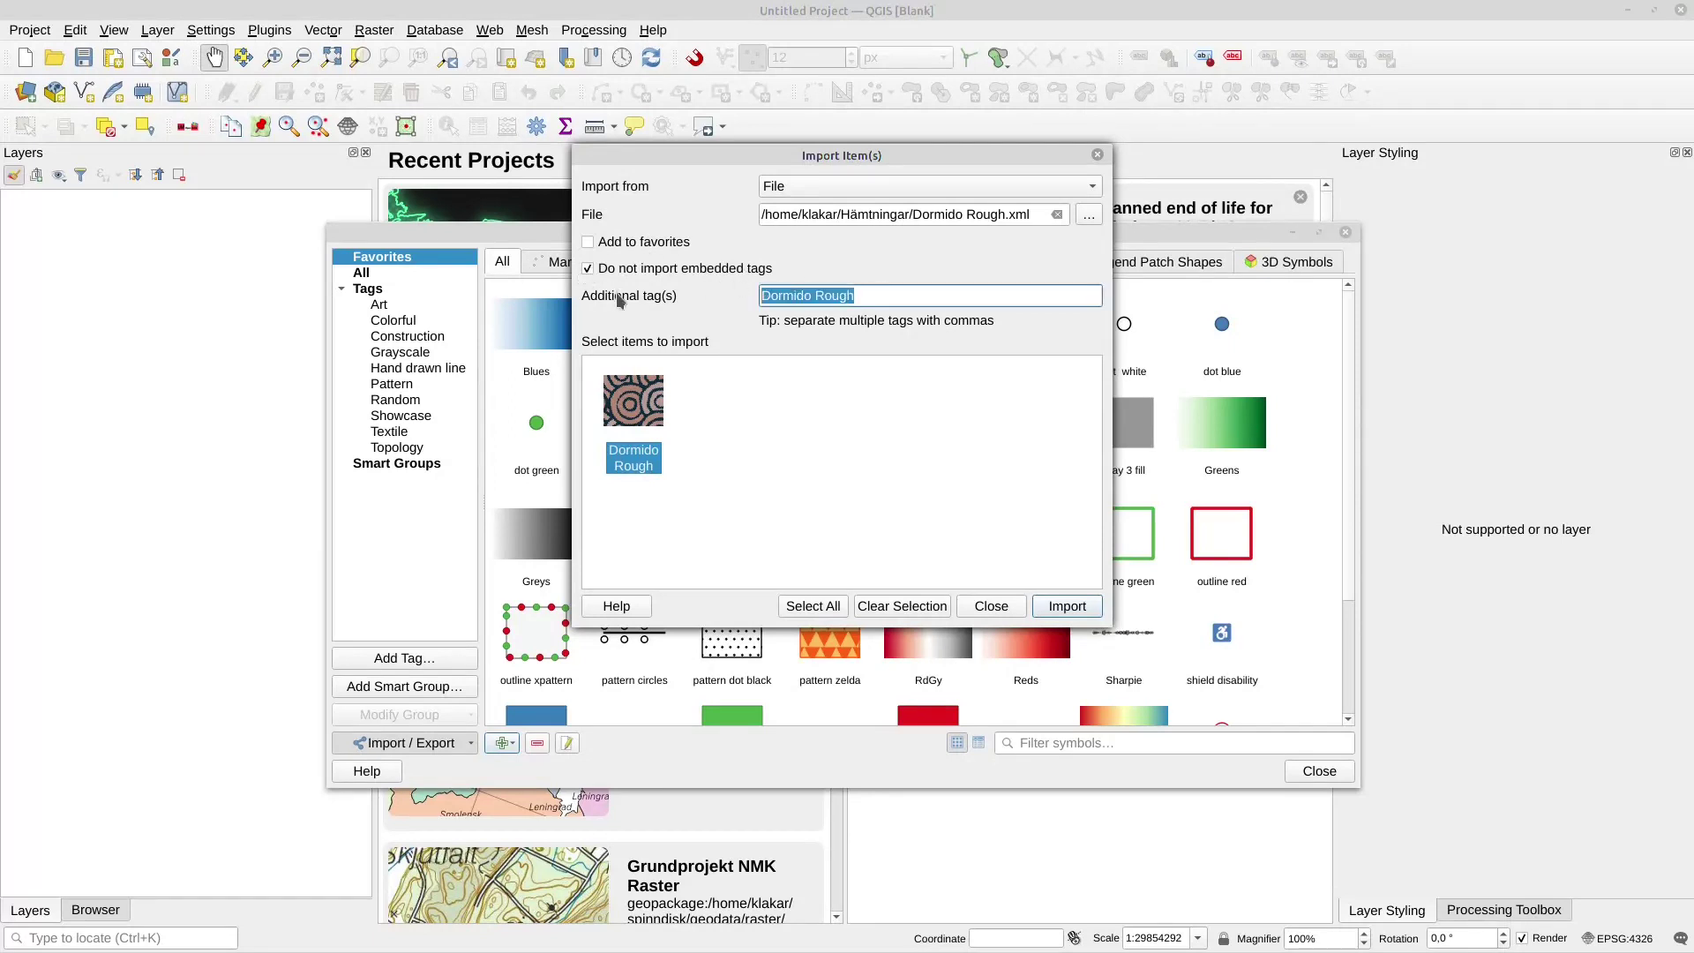
key(BackSpace)
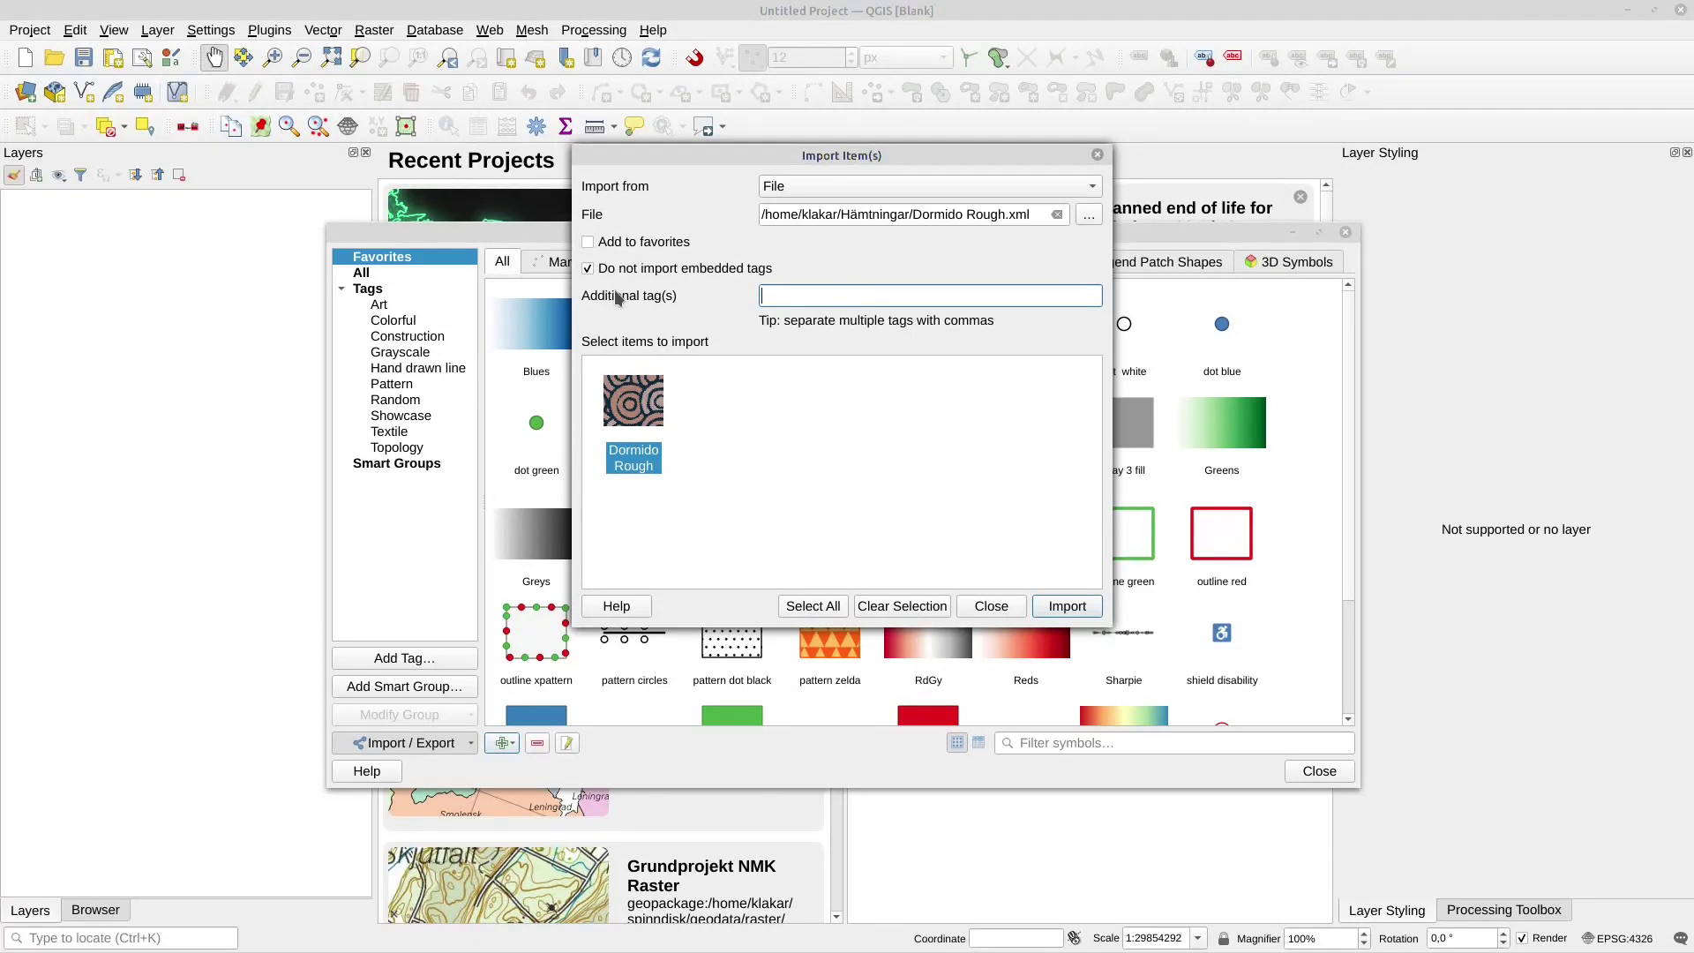
click(1065, 607)
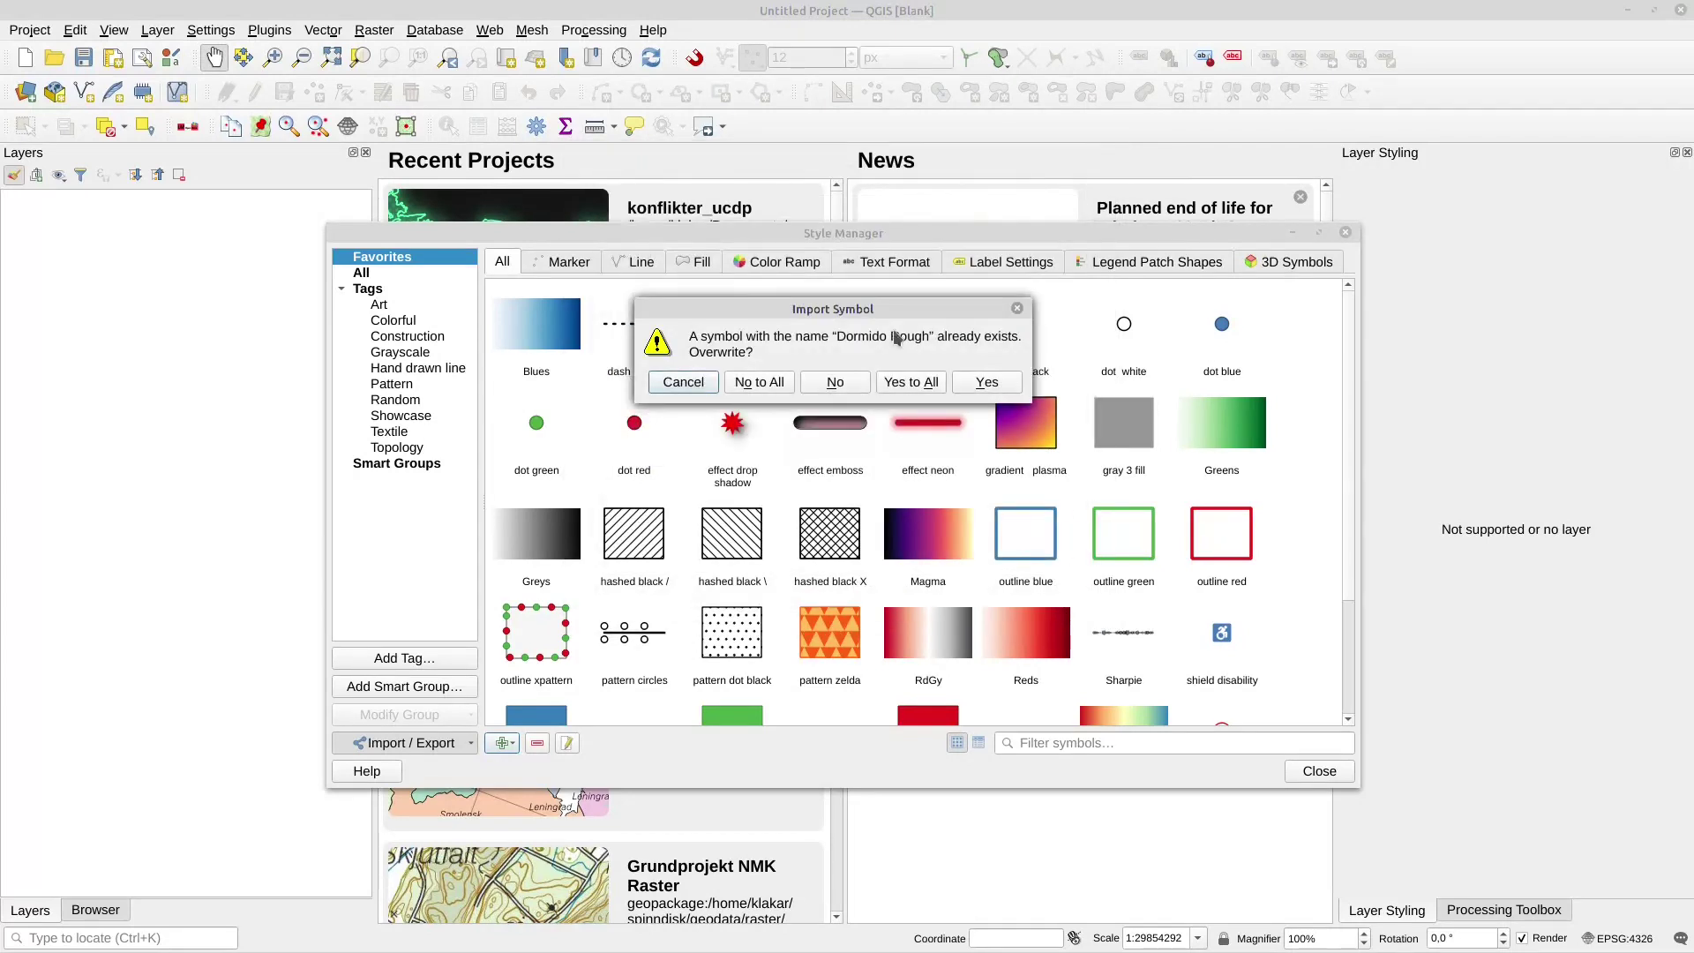
drag(835, 325, 789, 329)
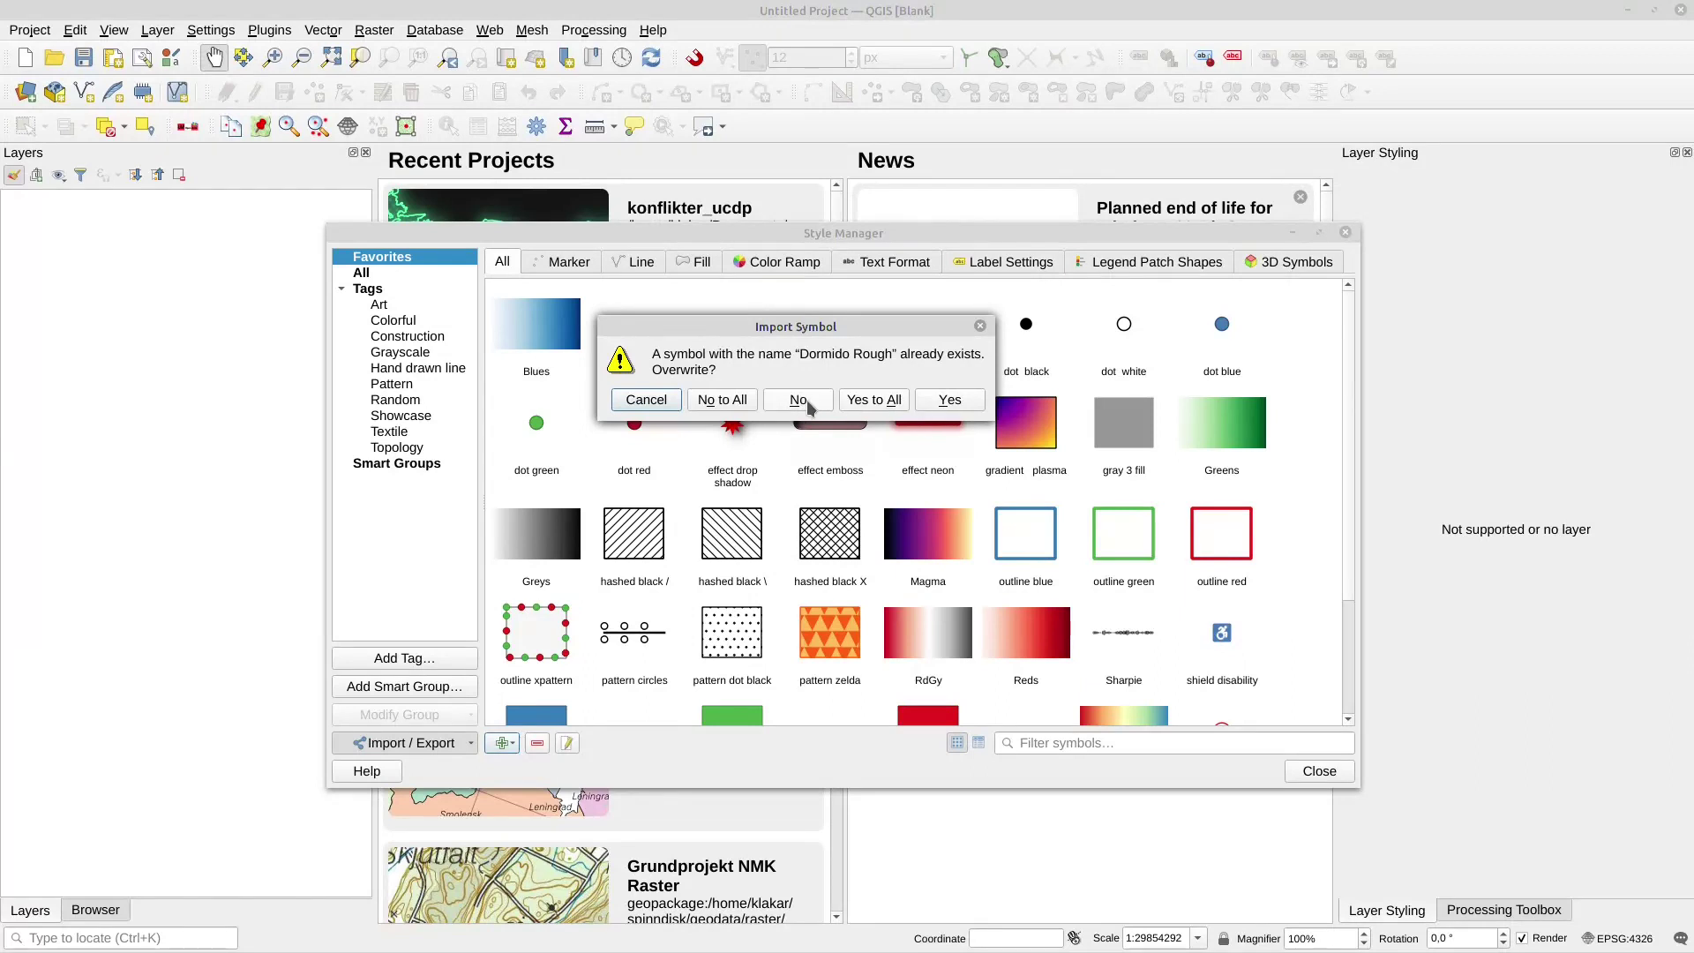
click(798, 400)
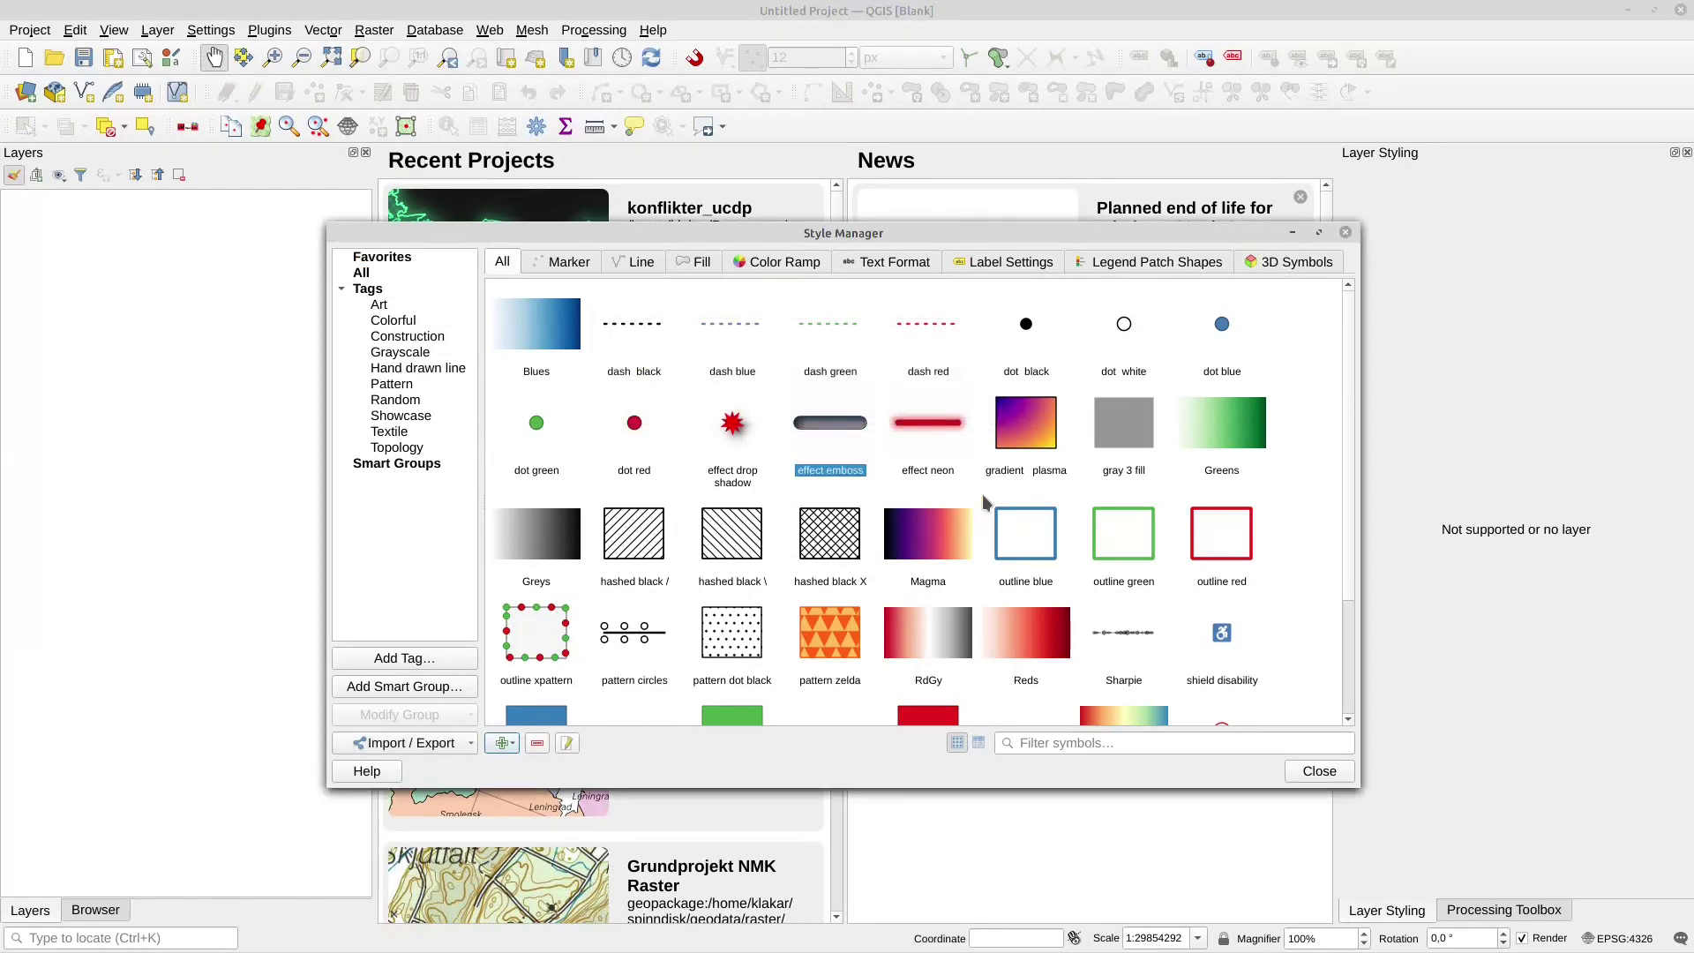
Step: Show all symbols in the Style Manager, locate Dormido Rough among them, and close the manager
scroll(982, 494, down, 5)
scroll(977, 490, up, 5)
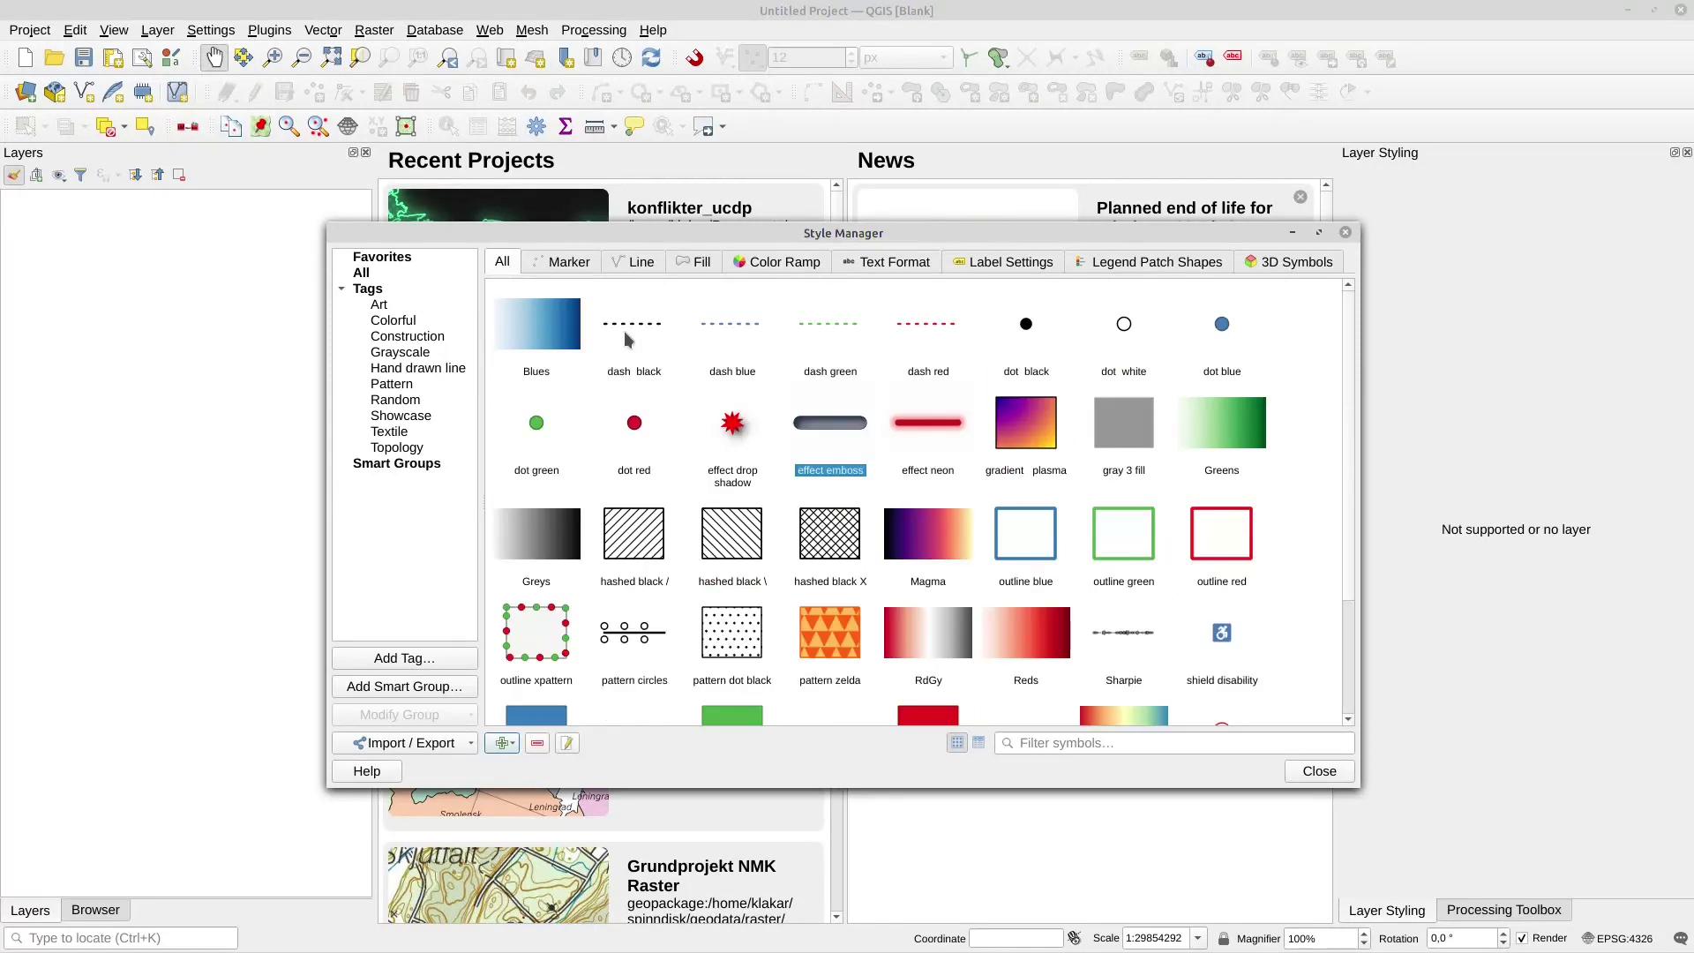
click(364, 273)
click(1119, 528)
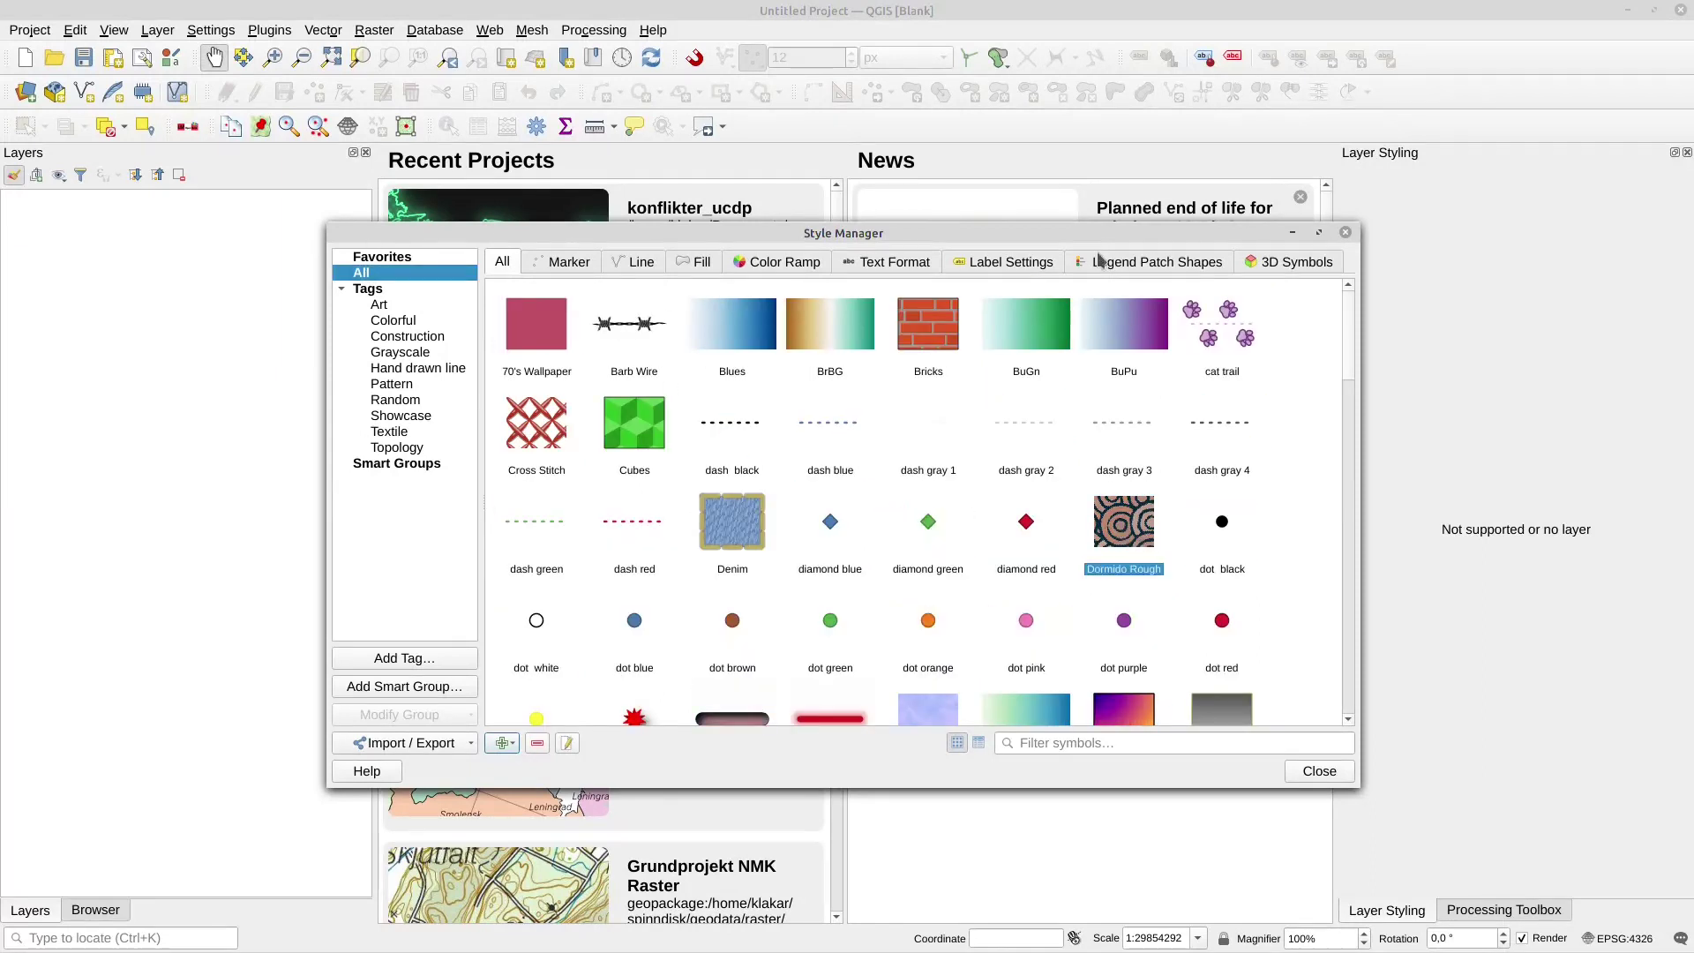
click(1324, 774)
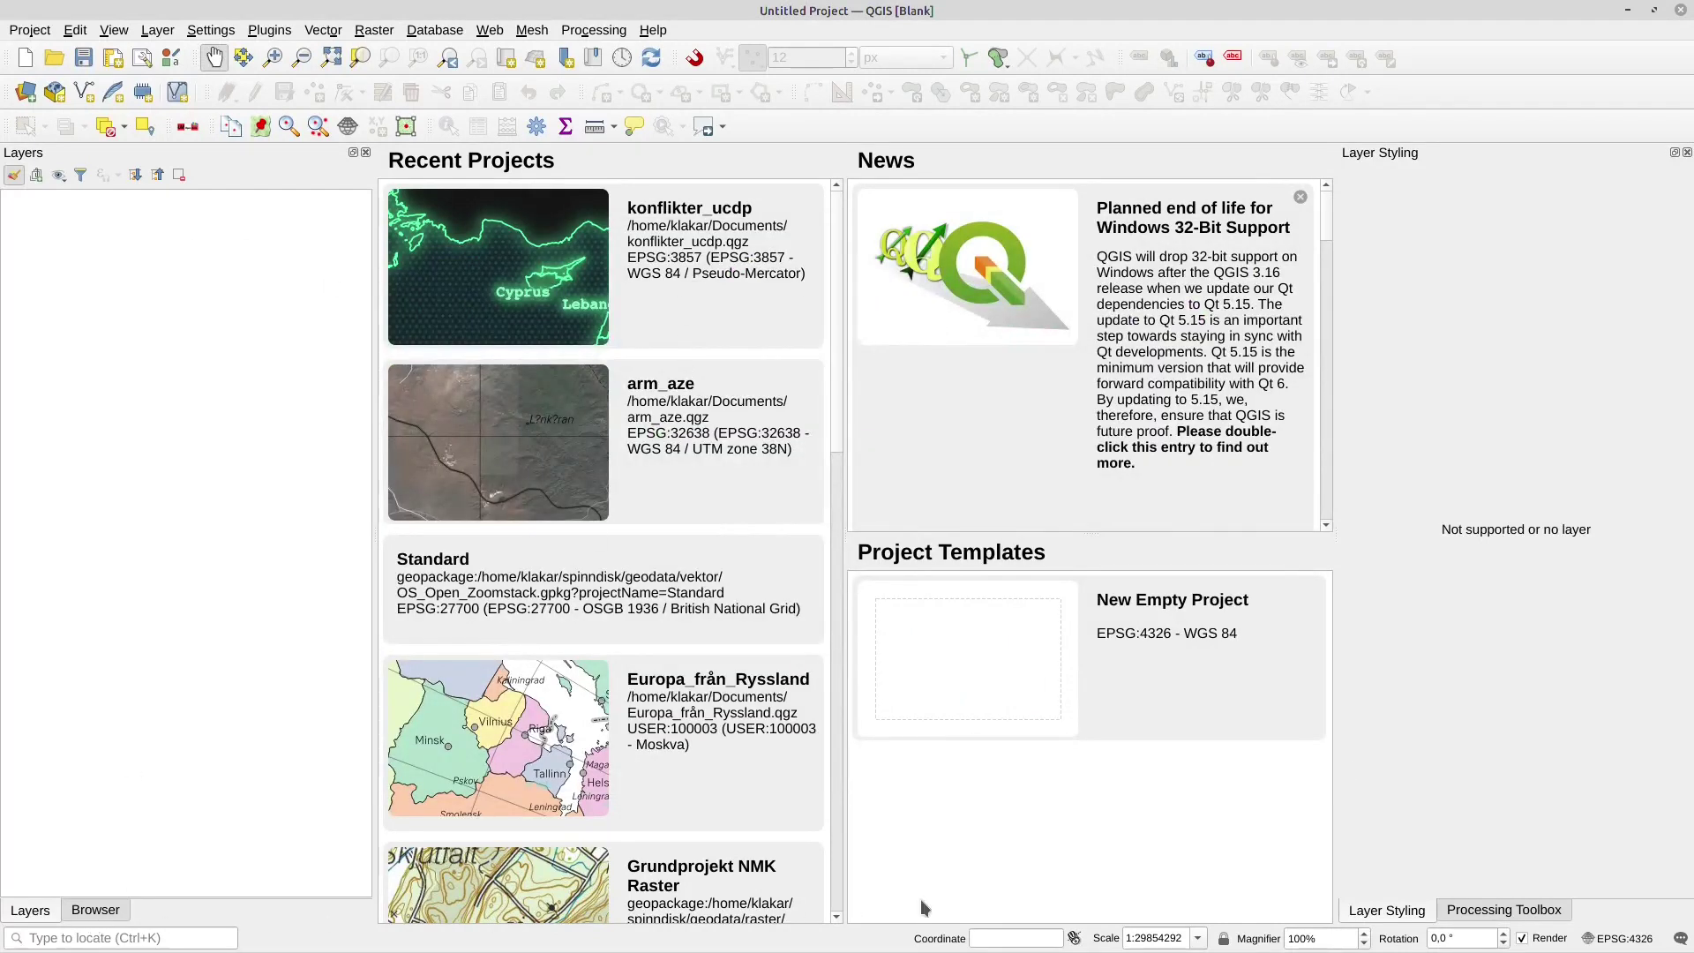
Step: Load the built-in World Map layer by entering "world" as the map coordinate
click(1013, 938)
text(worl)
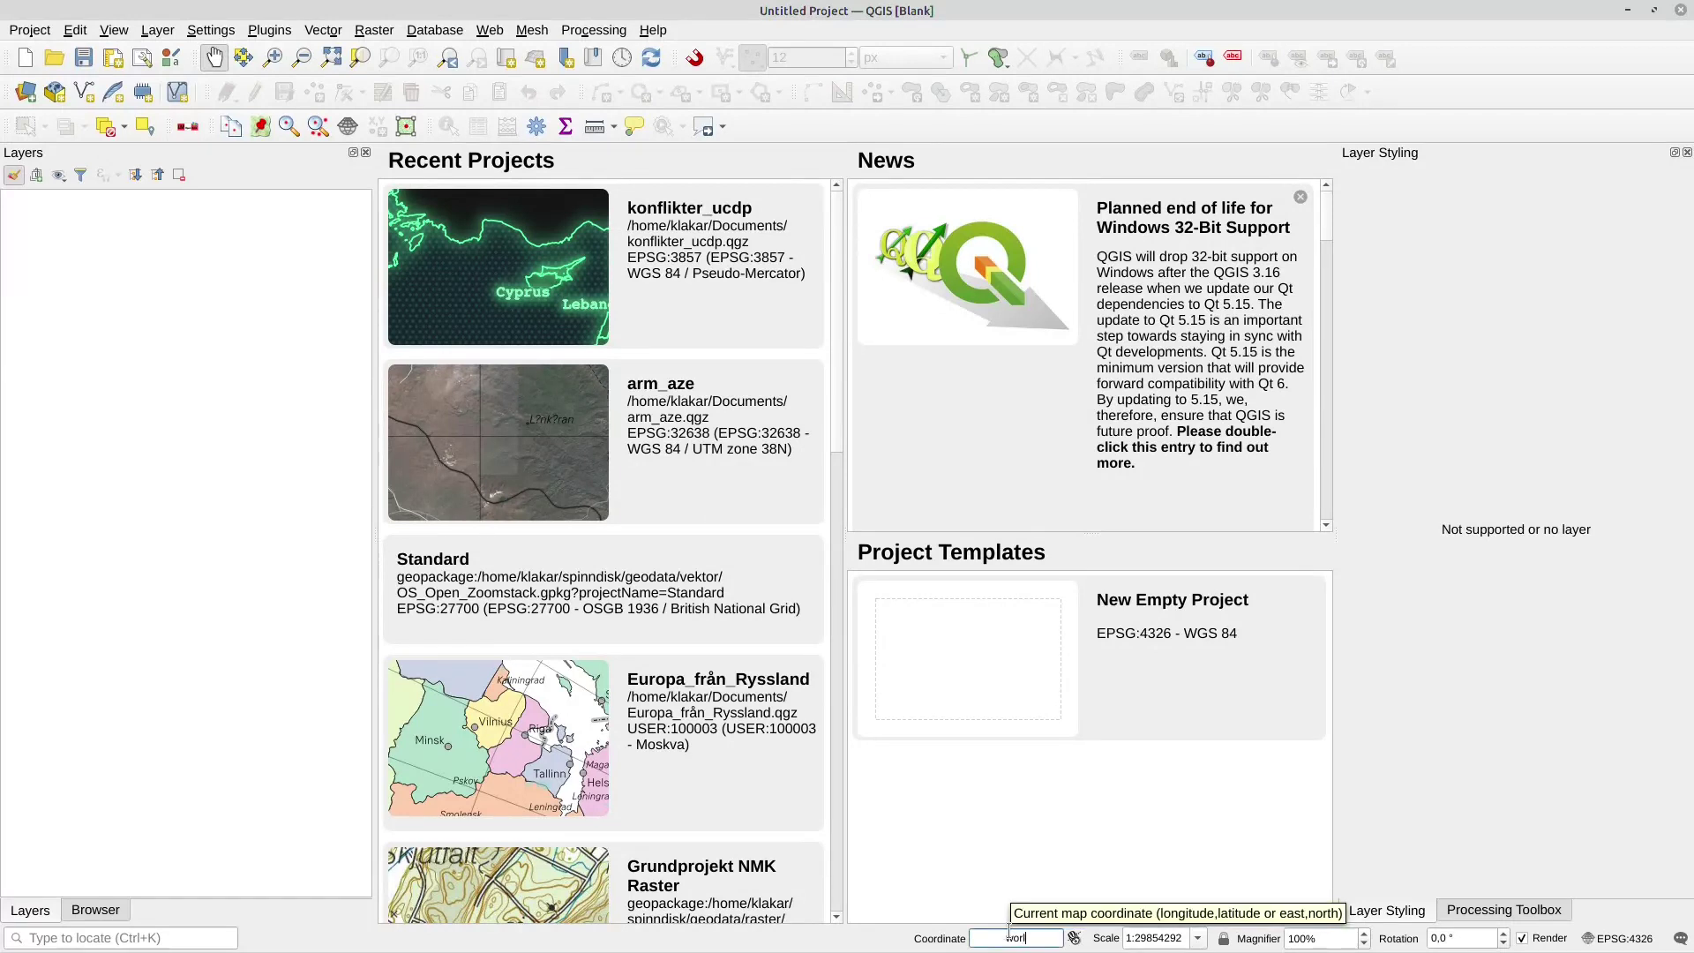
text(d)
key(Return)
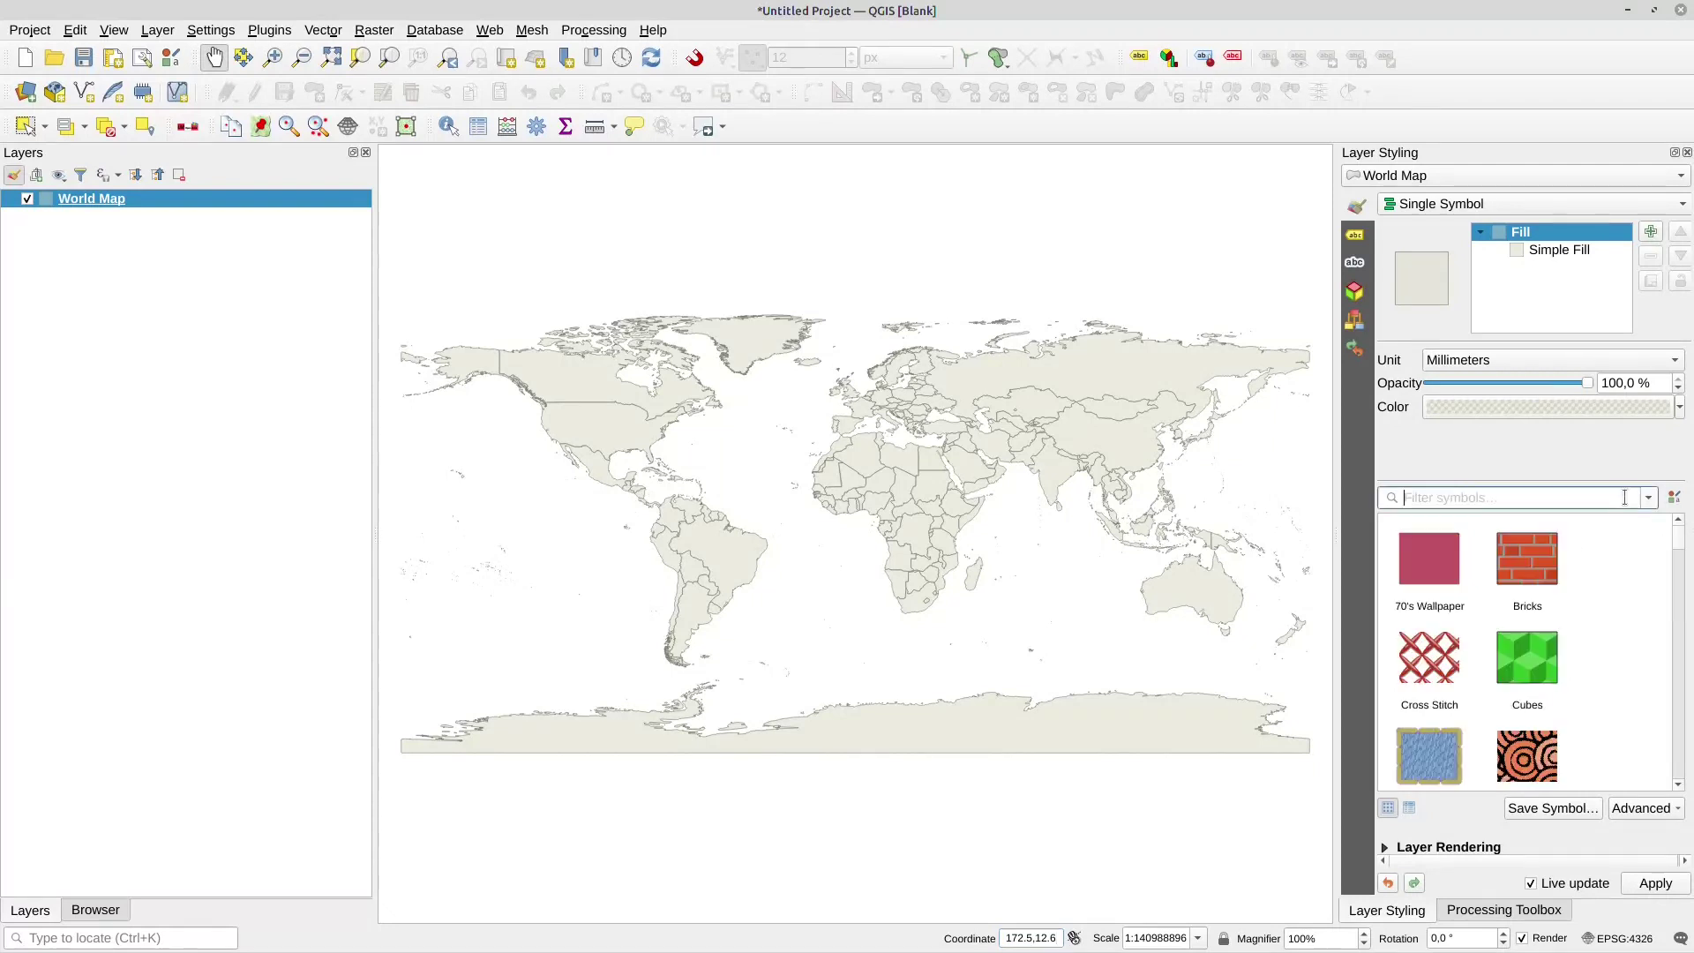
Step: Apply the Dormido Rough fill symbol to the World Map layer and widen the Layer Styling panel
click(1626, 498)
scroll(1526, 653, down, 3)
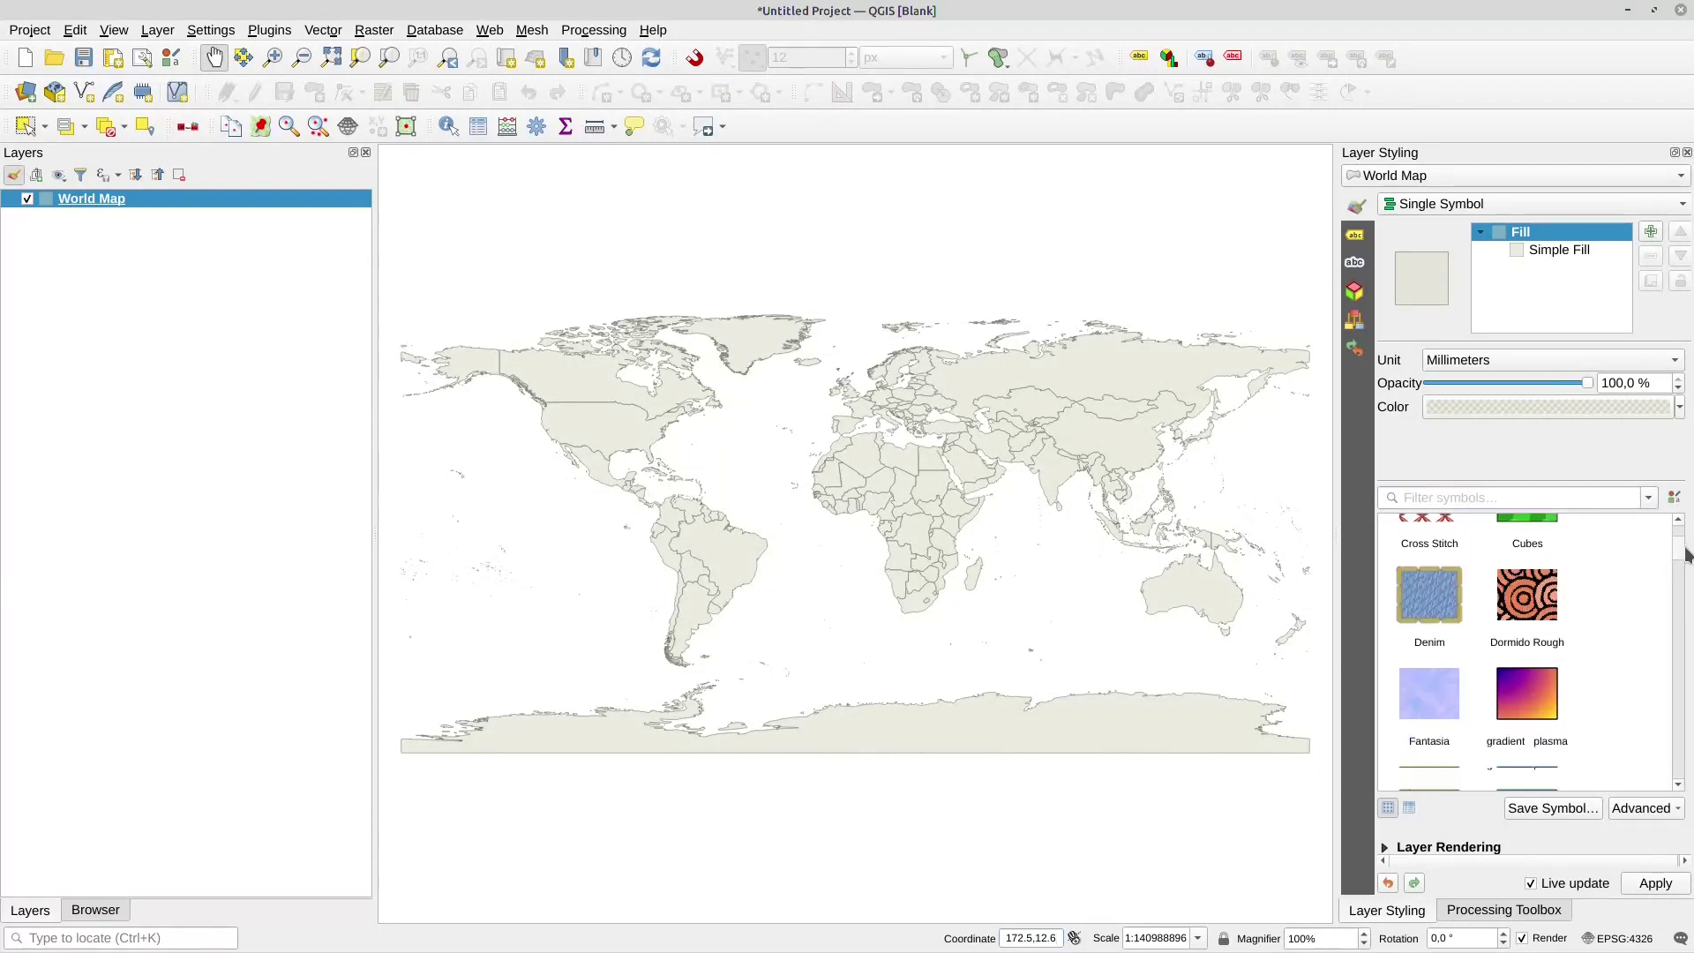
scroll(1527, 653, up, 3)
click(1533, 752)
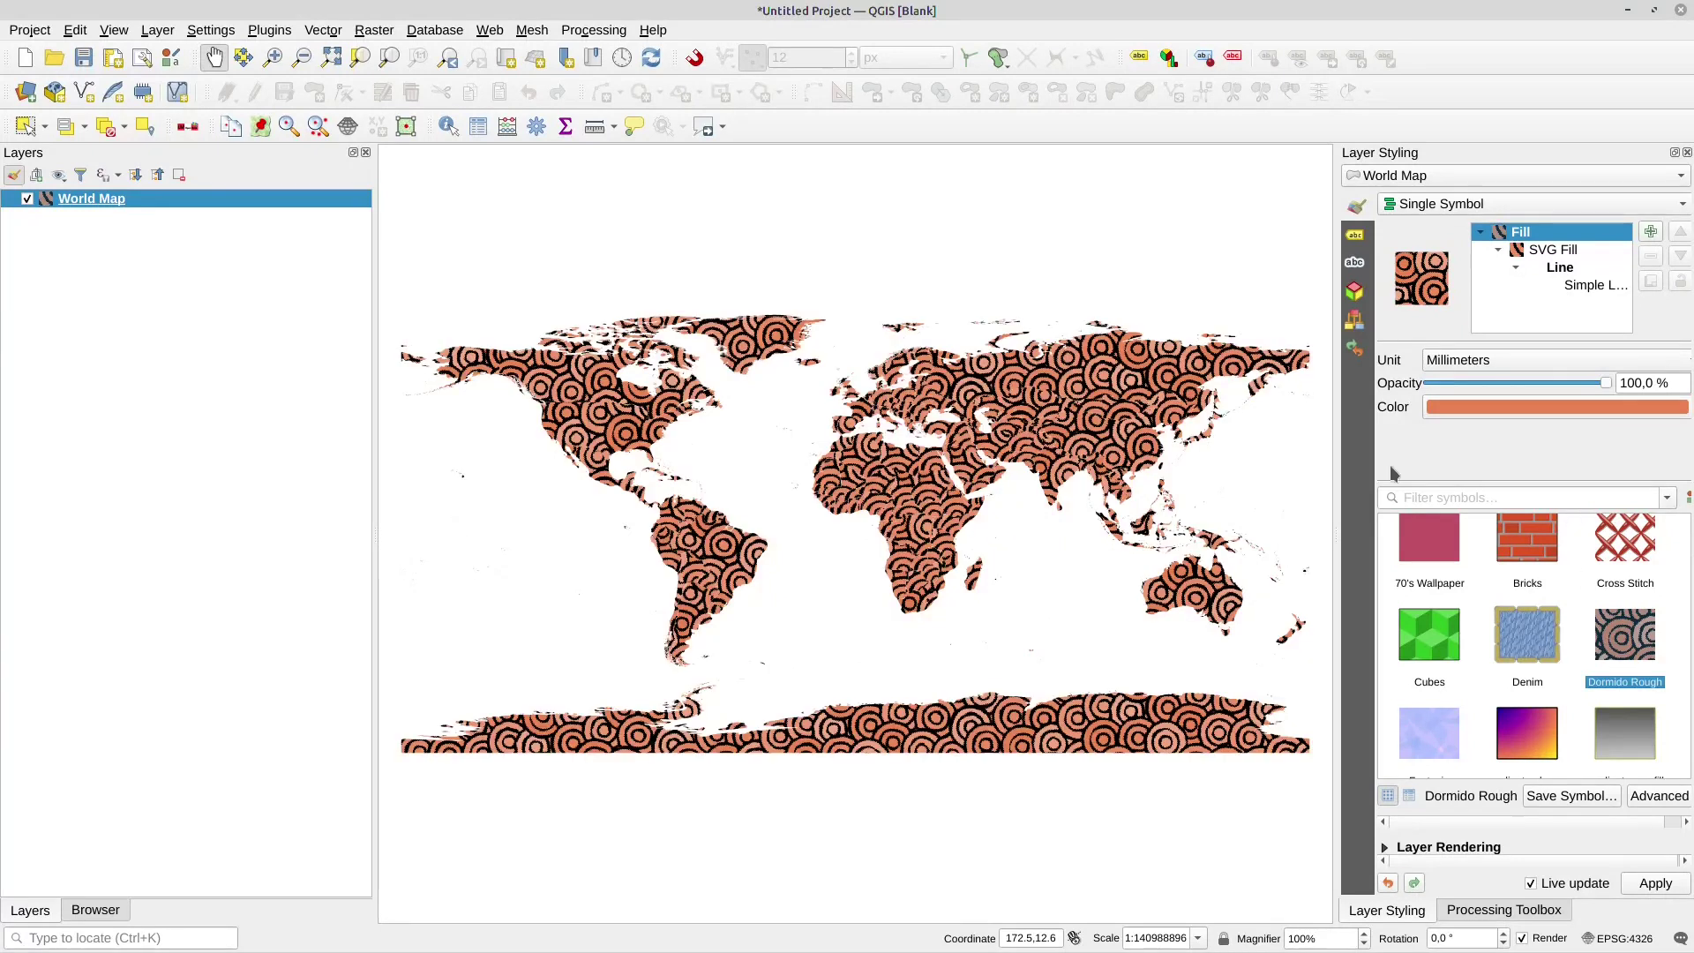
scroll(973, 418, up, 3)
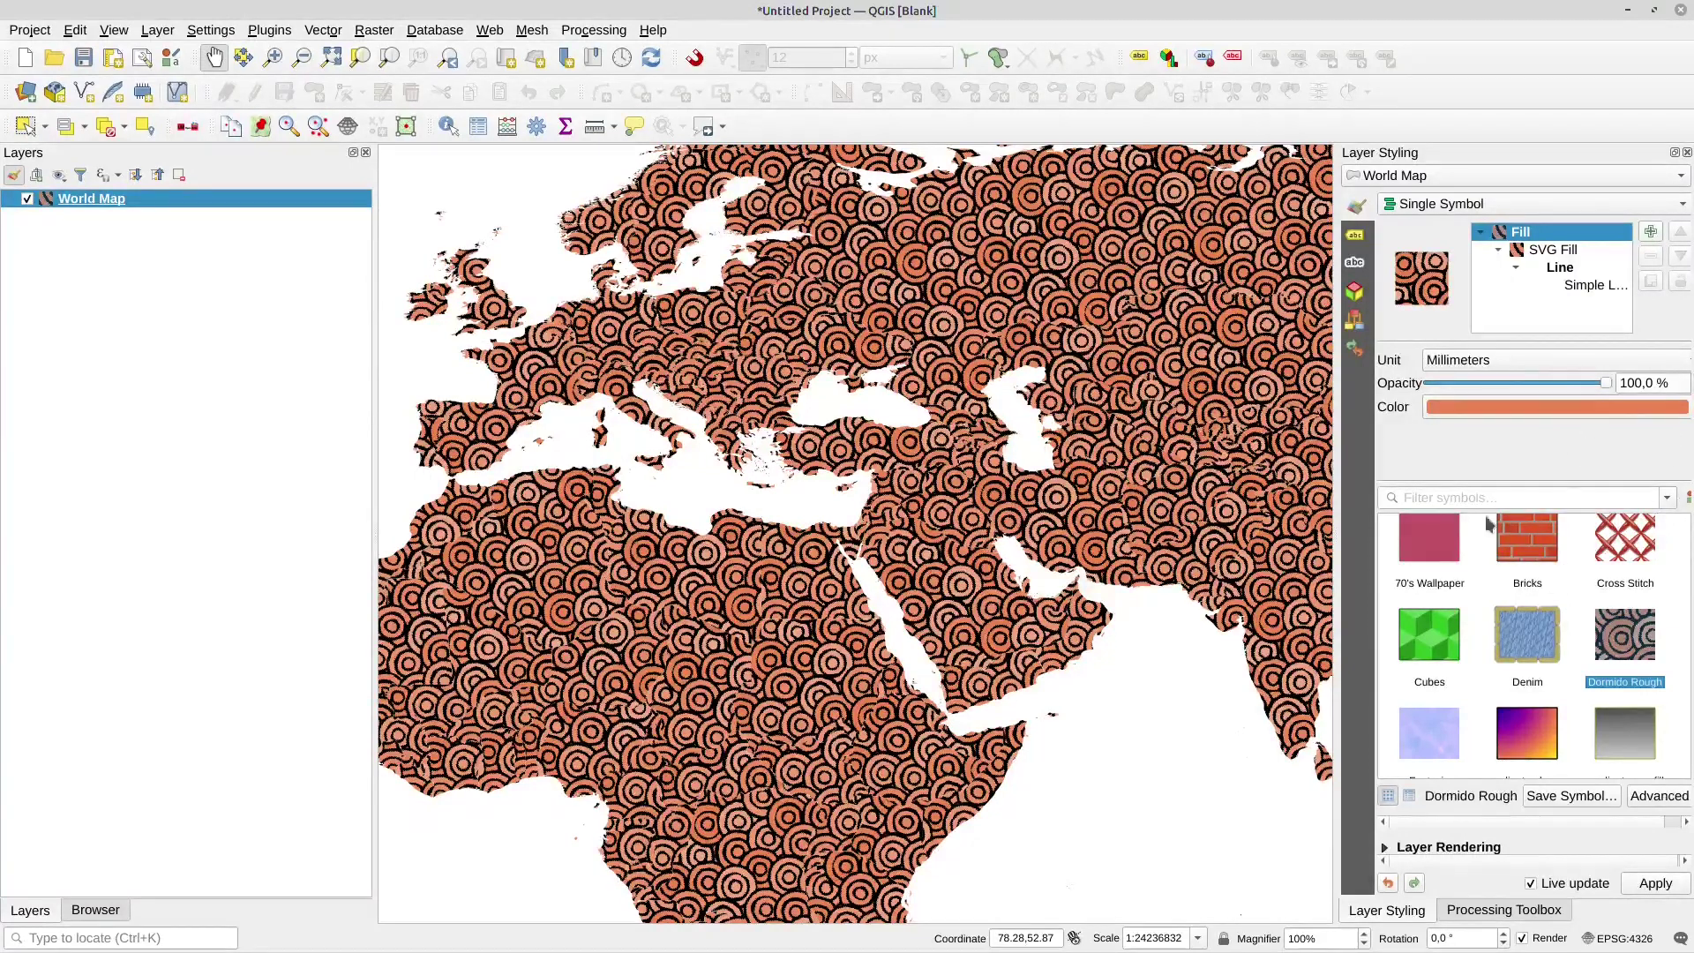
drag(1337, 522, 1310, 522)
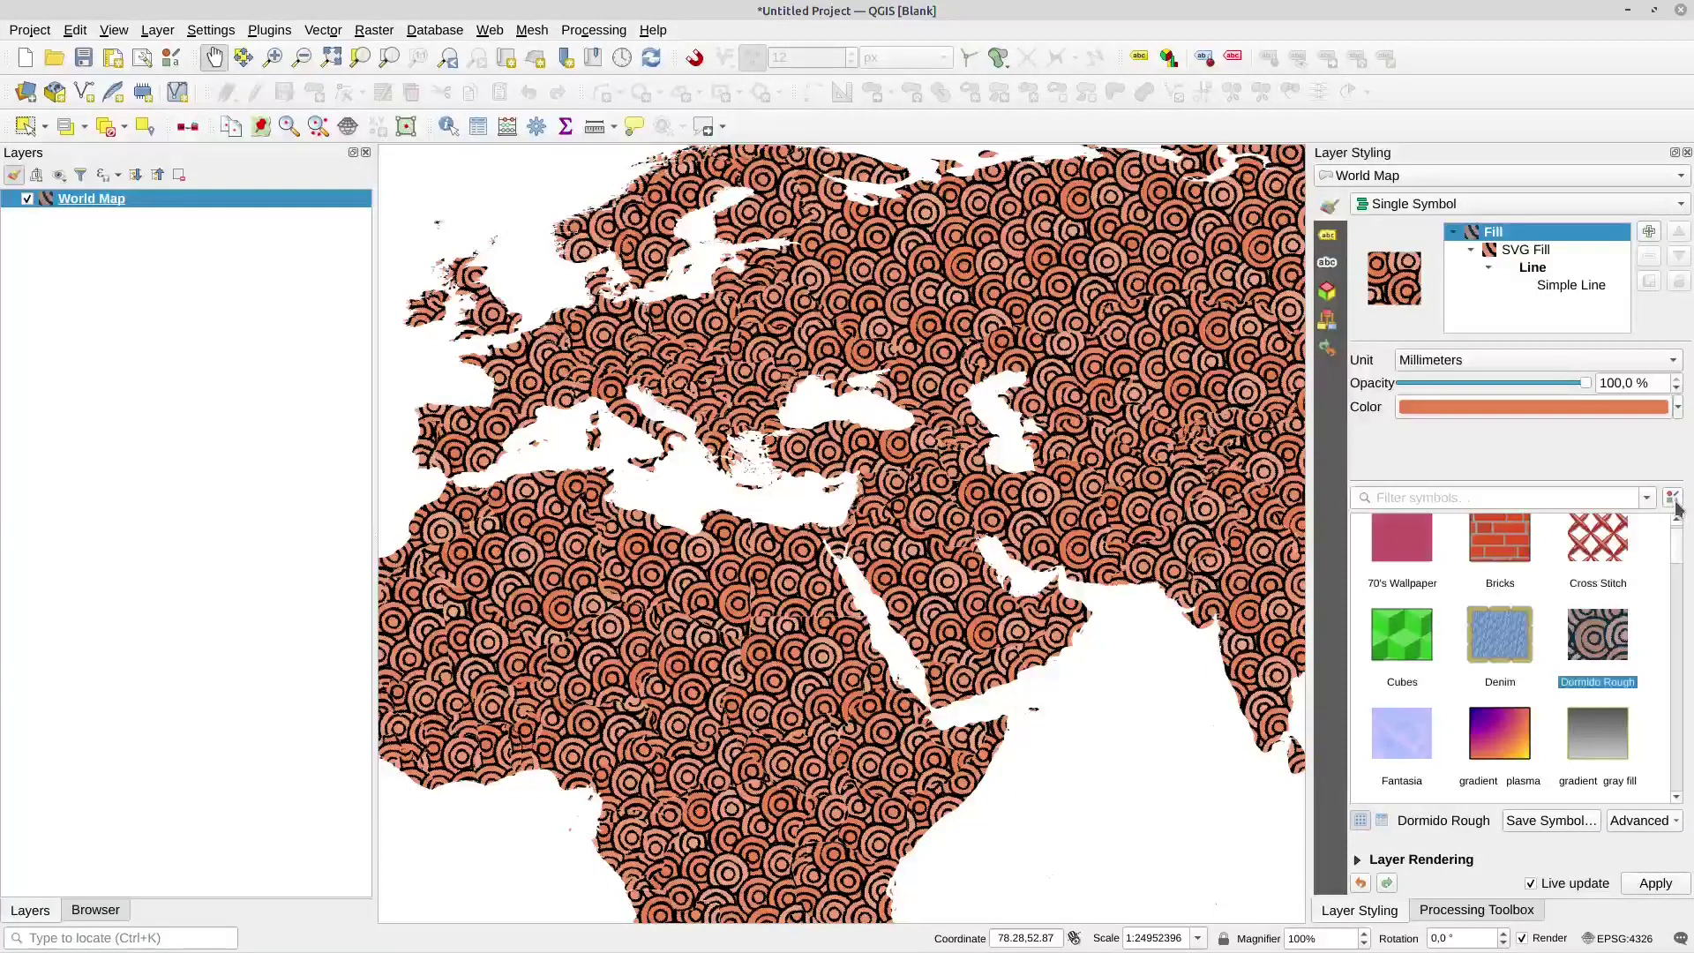
Step: Export the Qbert fill symbol from the Style Manager to an XML file named qbert in the home folder and close the manager
click(1673, 502)
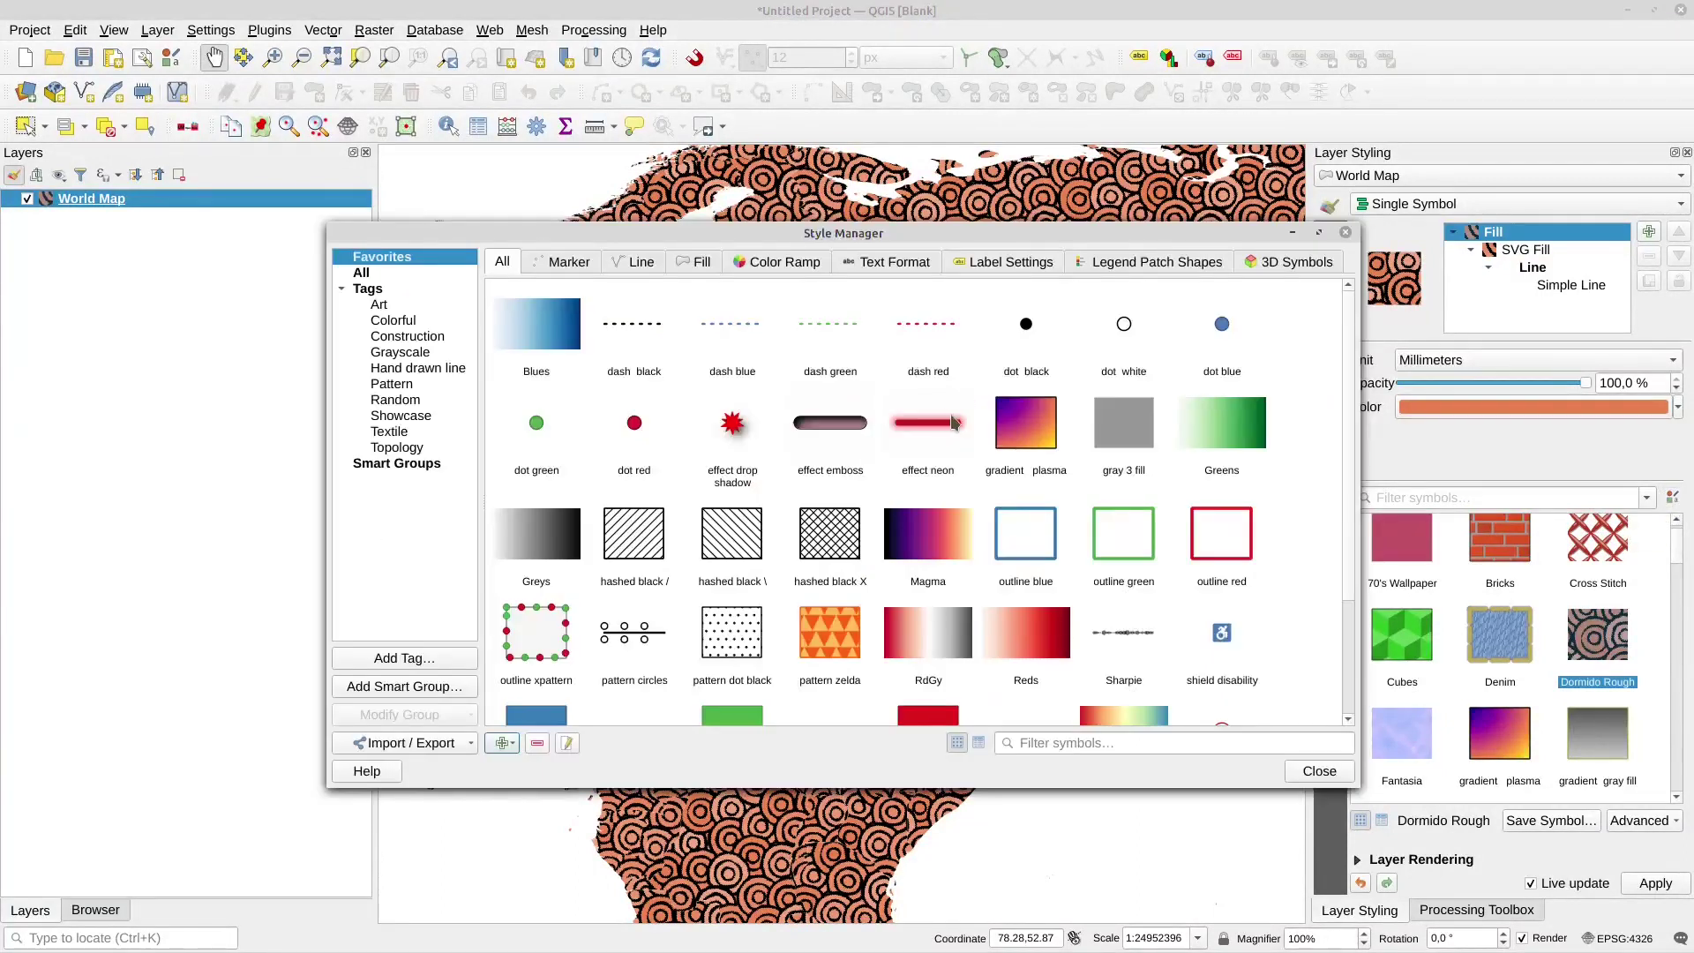
click(448, 747)
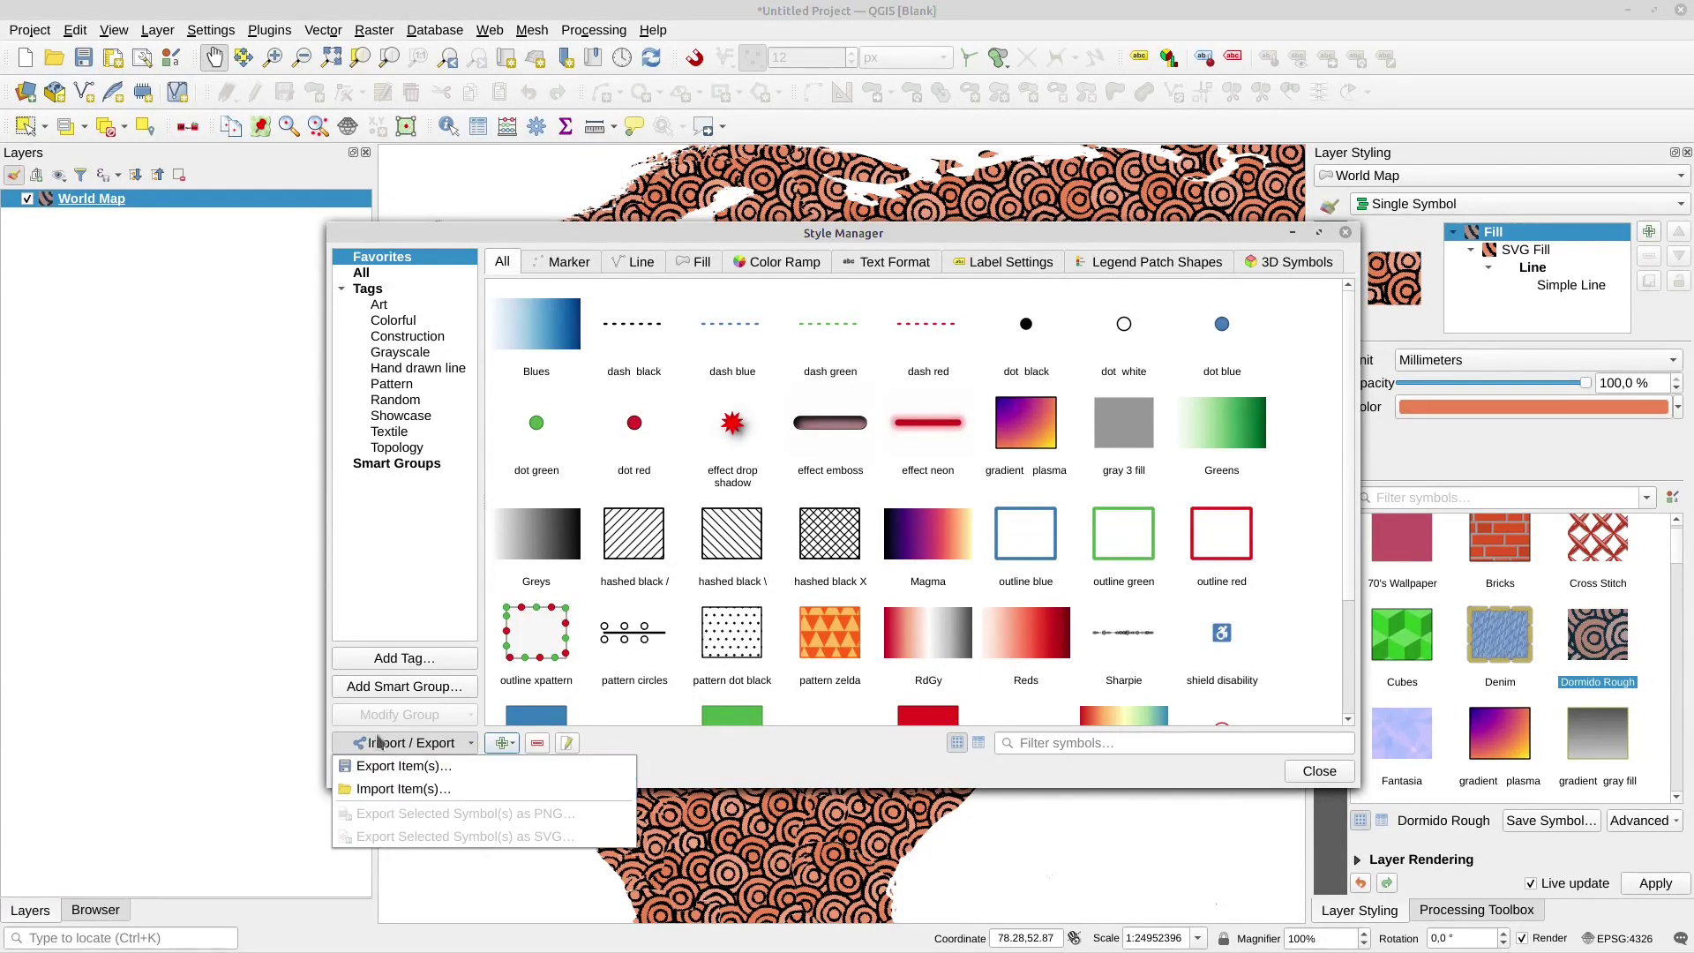
click(382, 767)
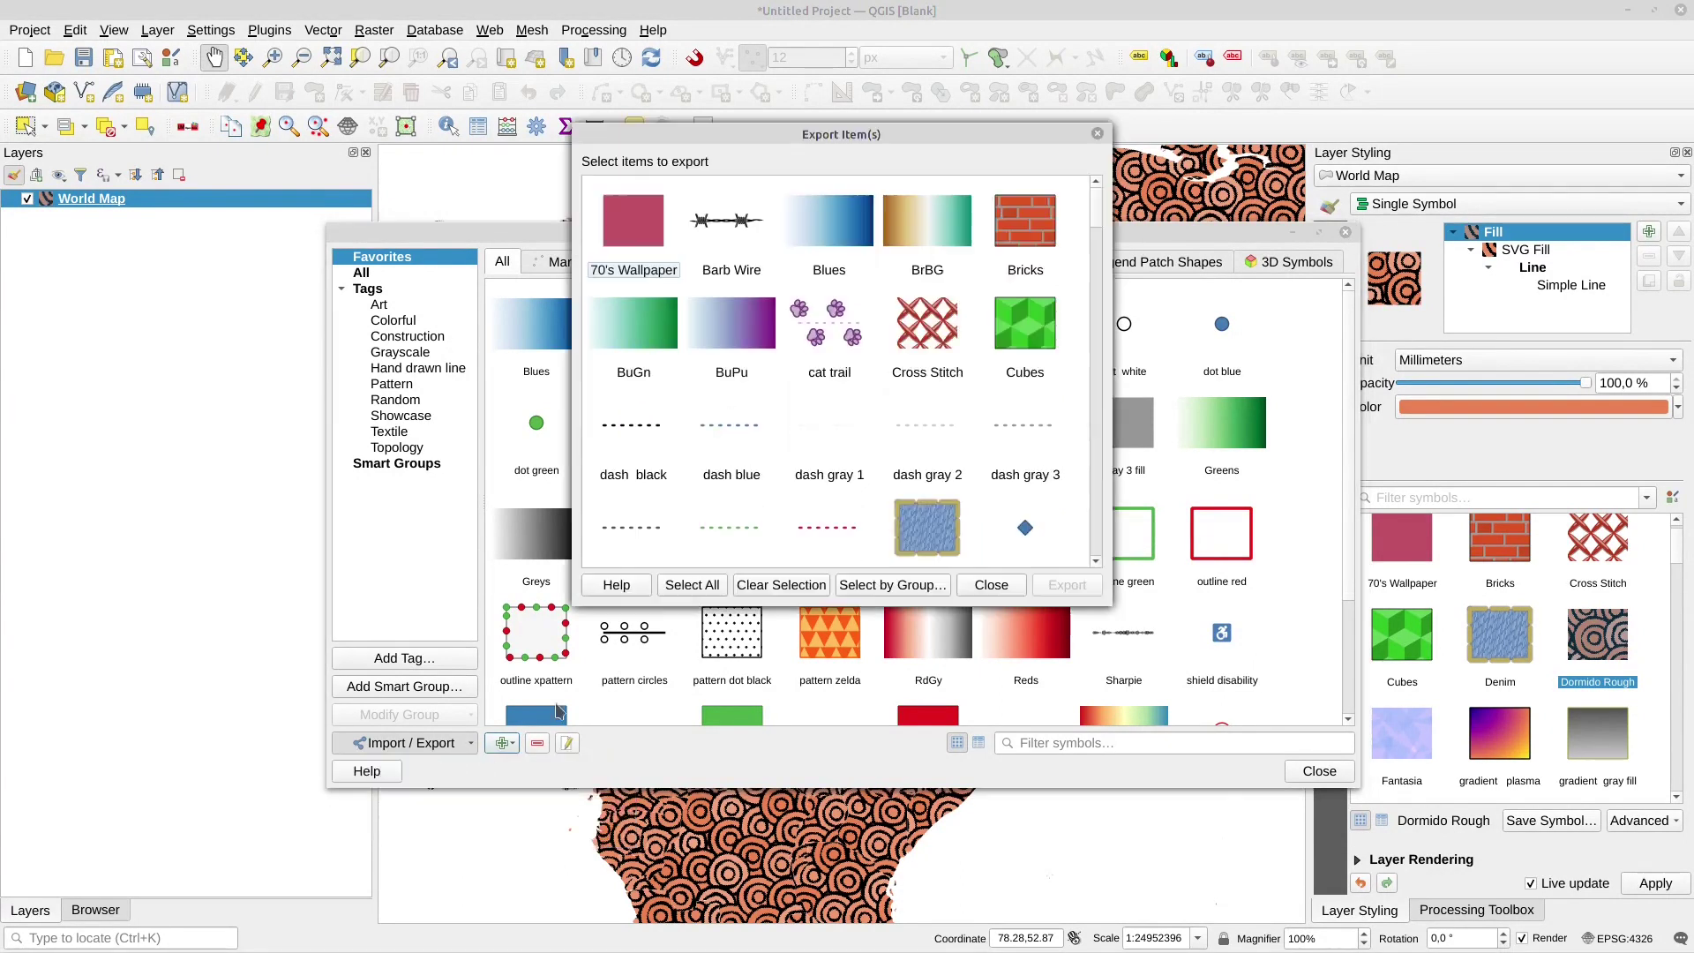
drag(1099, 214, 1126, 422)
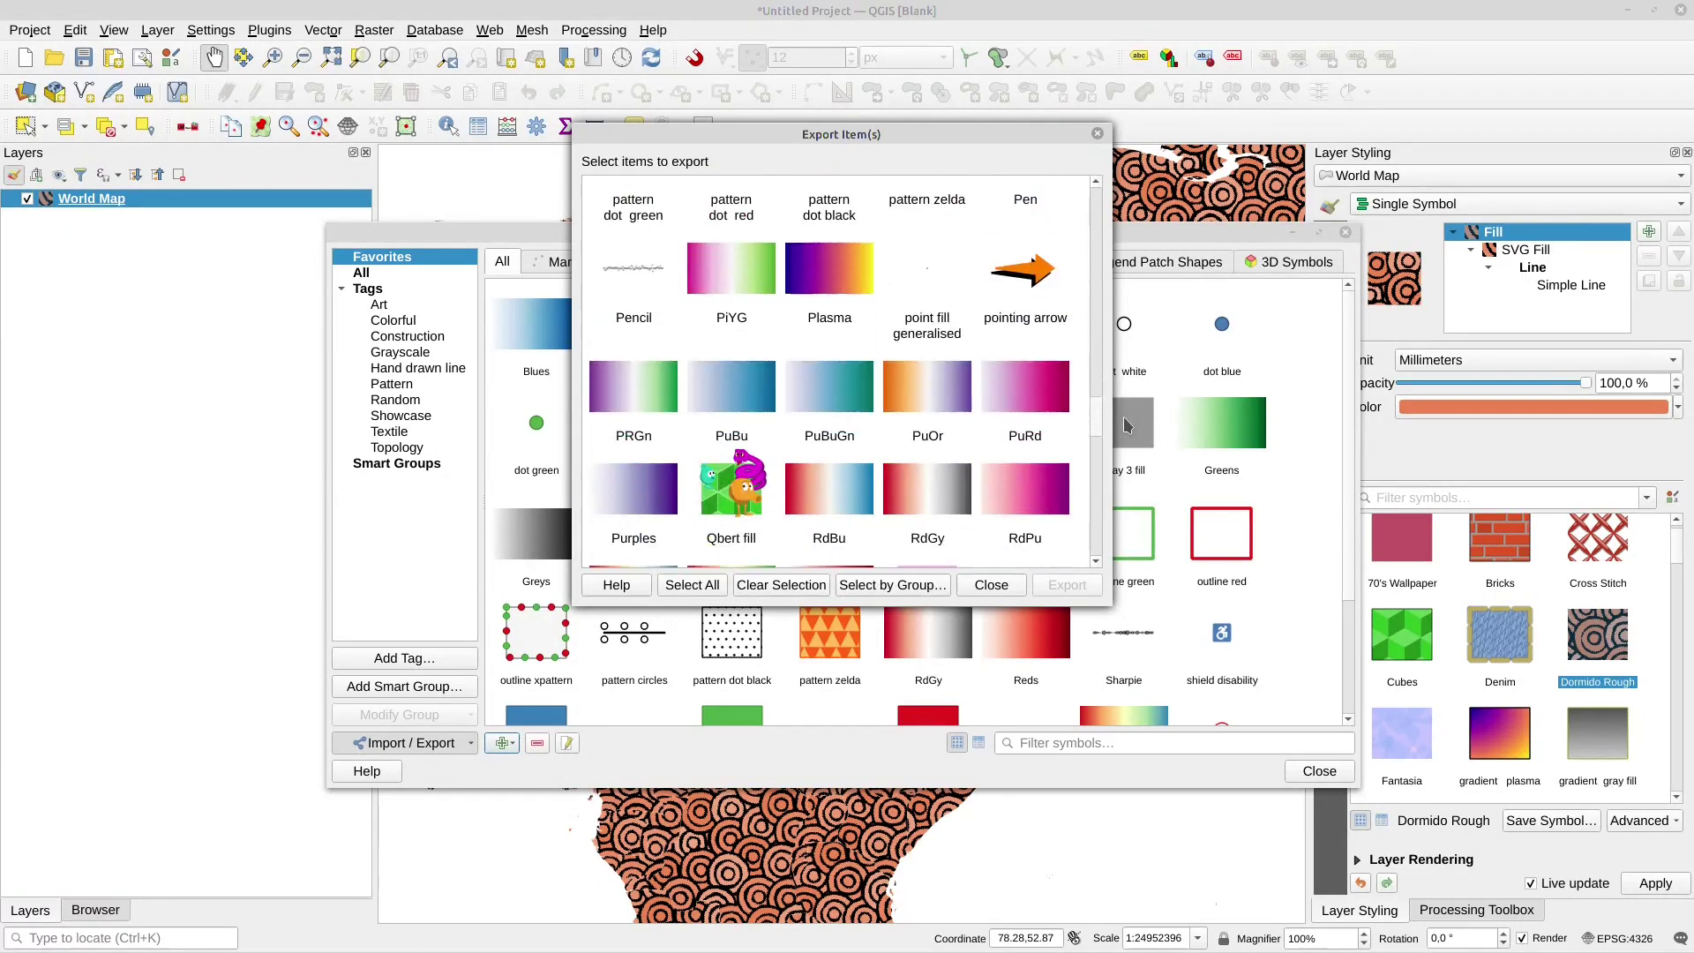
scroll(1003, 427, down, 2)
click(732, 430)
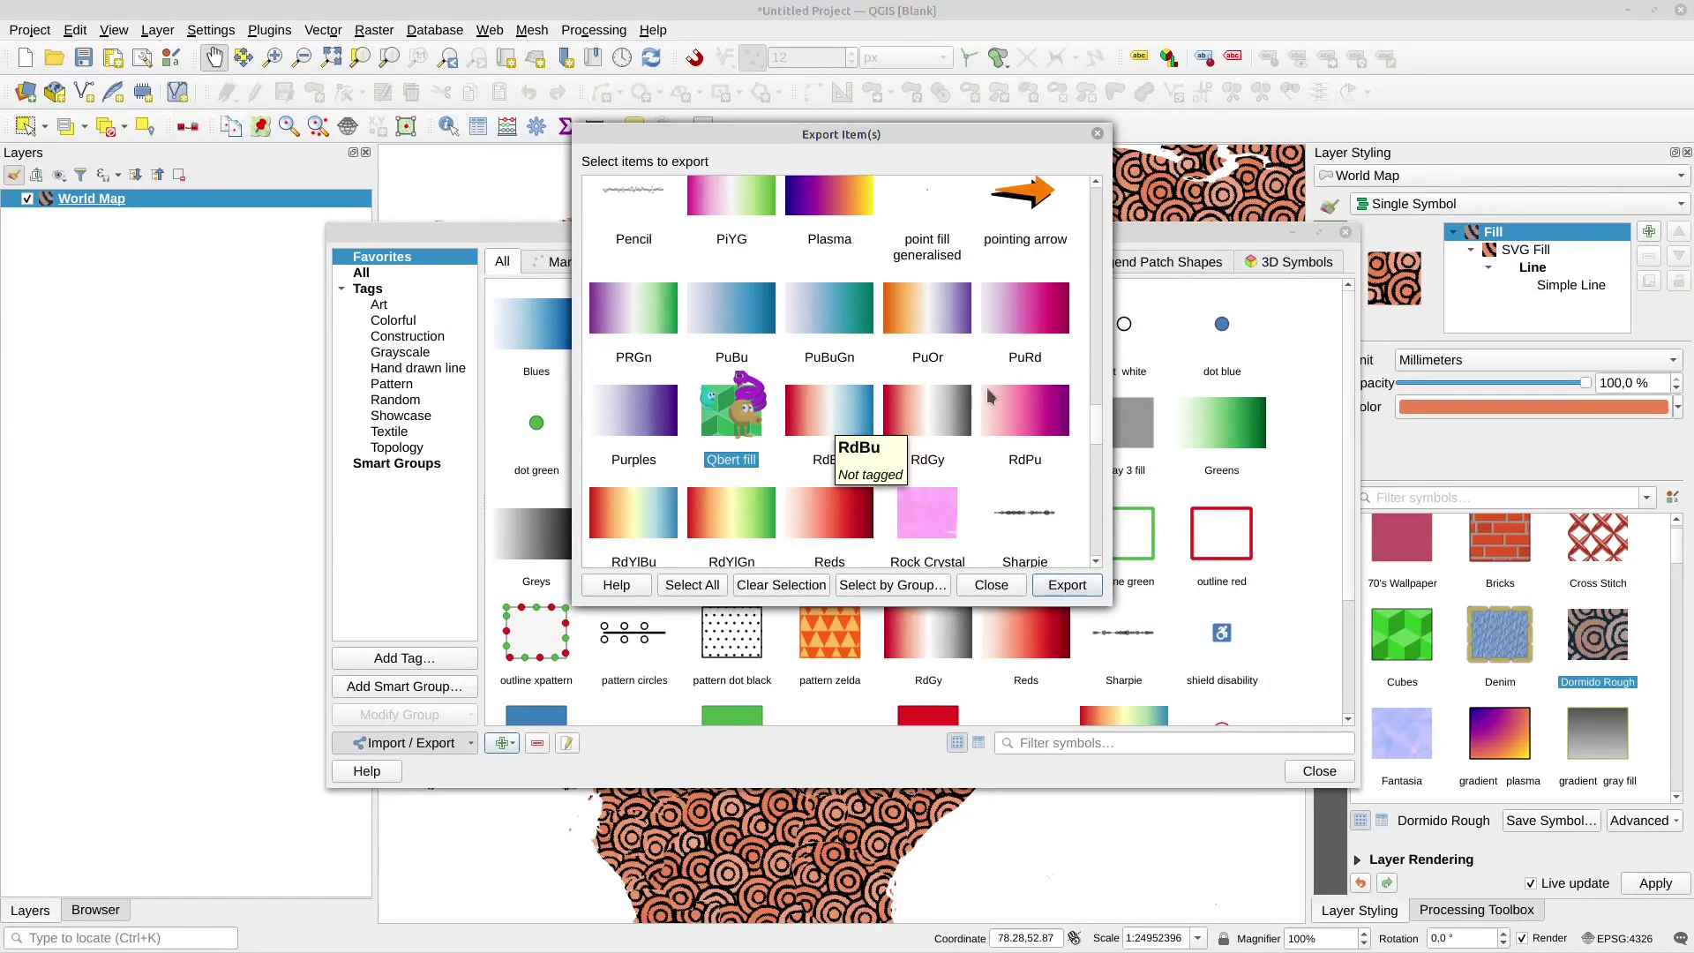
click(1067, 586)
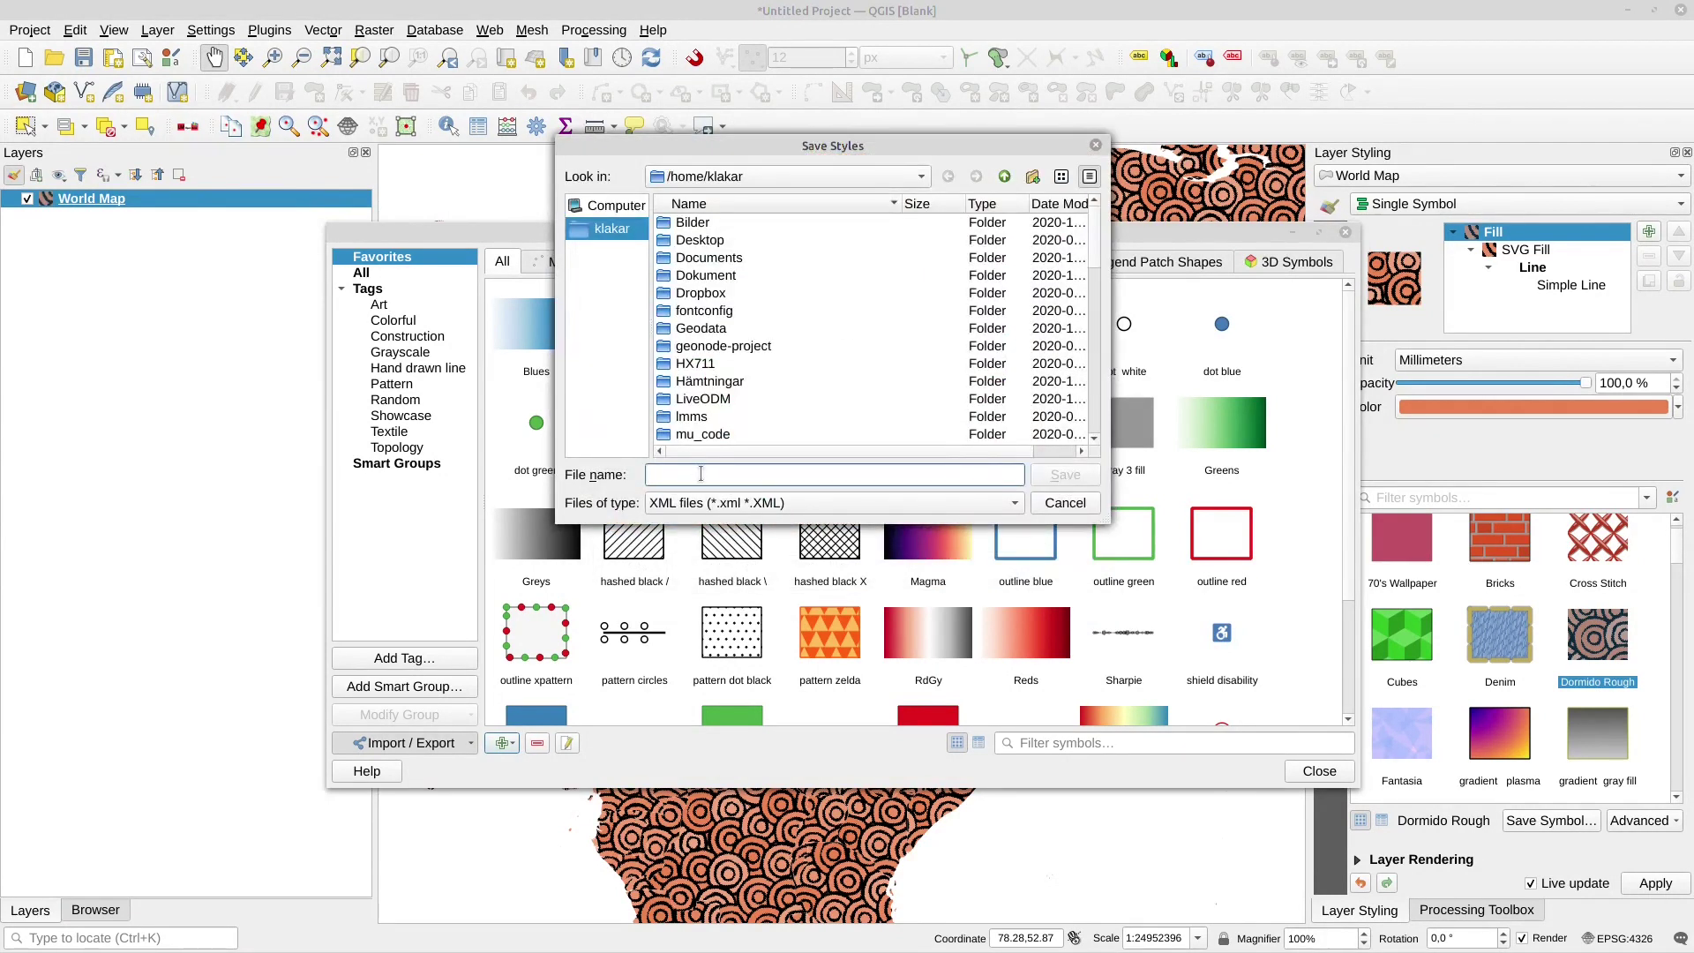
text(qbert)
key(Return)
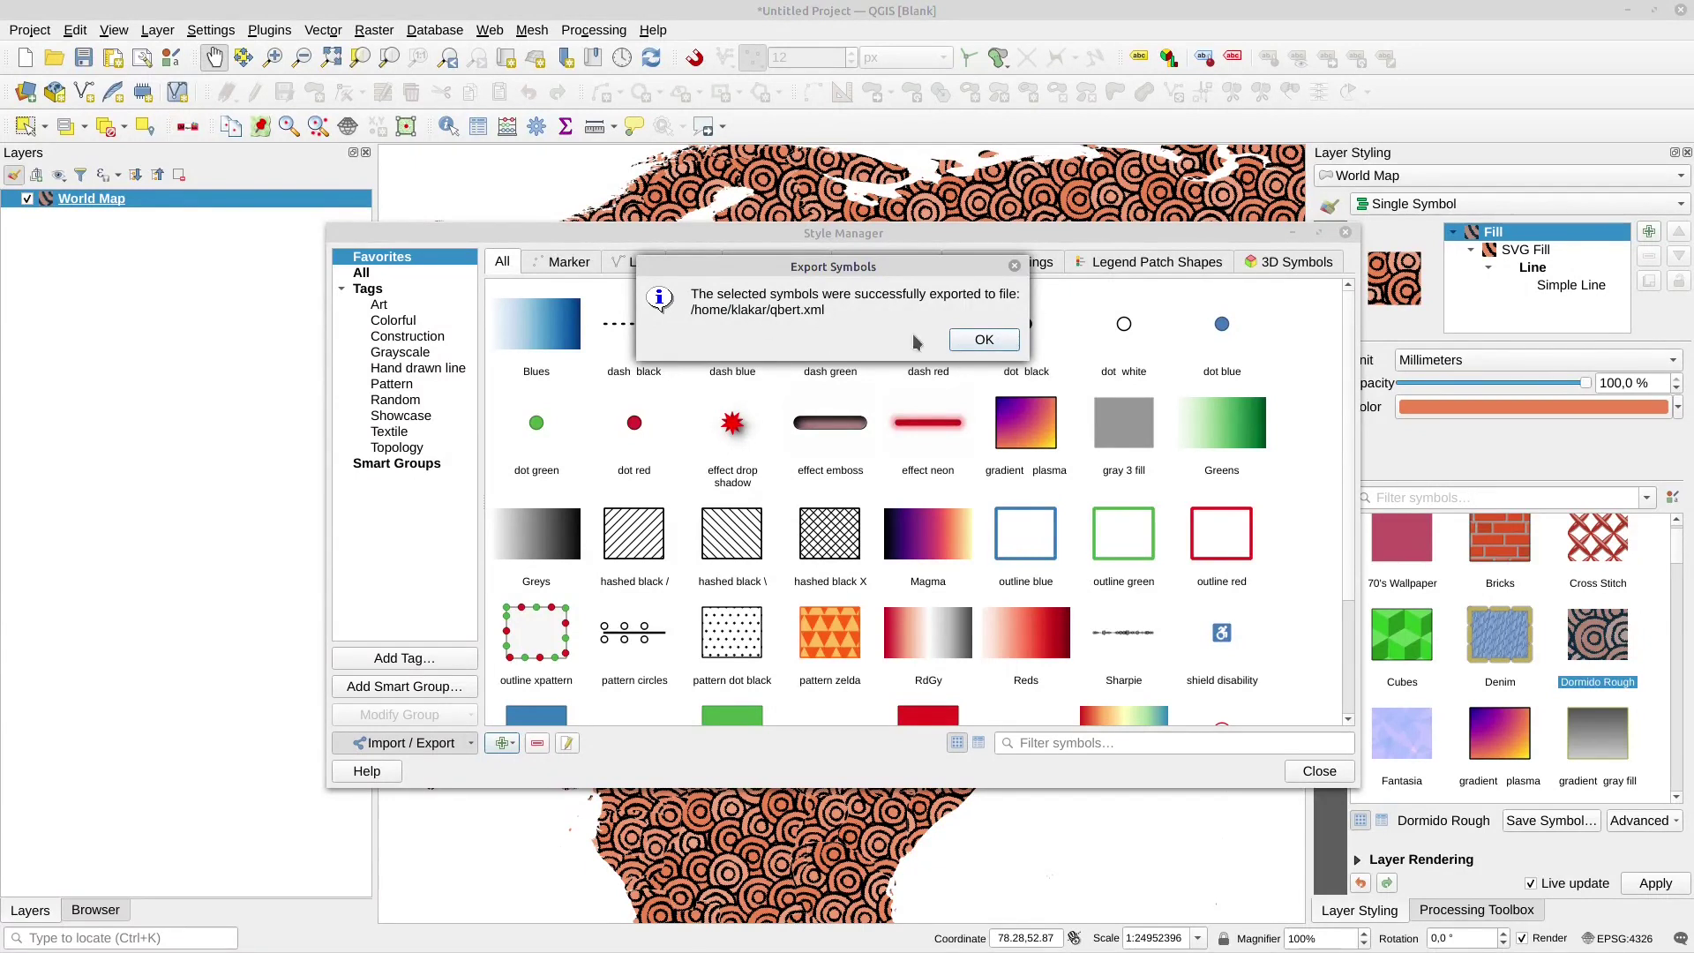
click(984, 341)
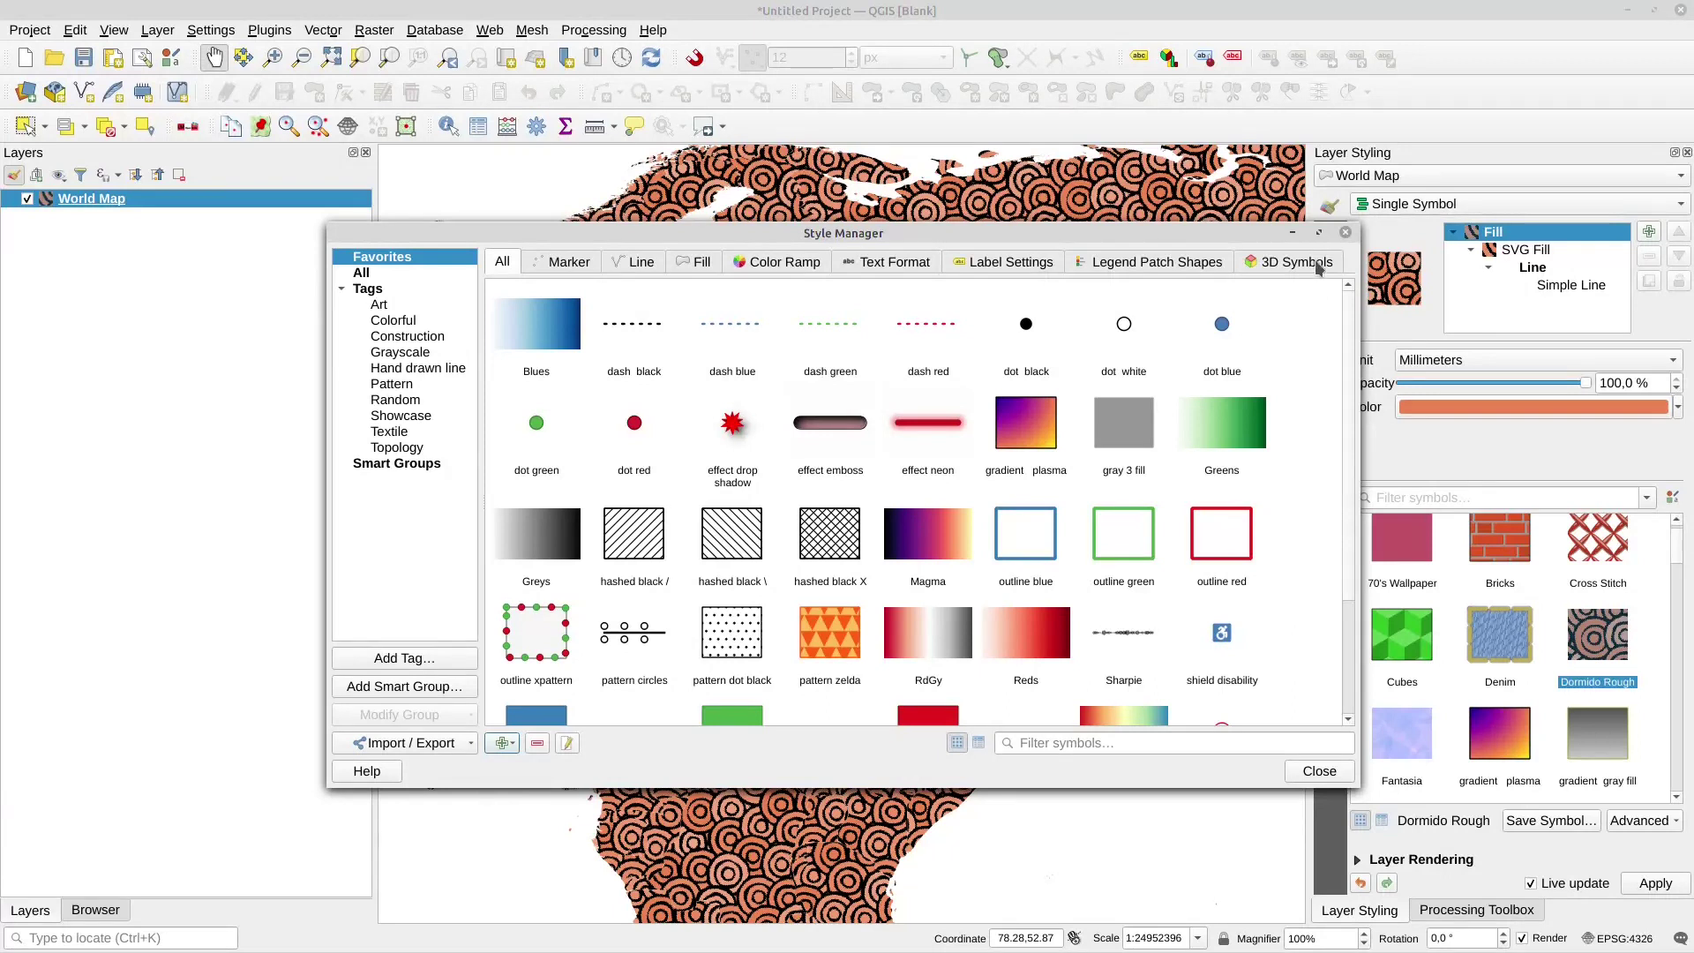
click(1345, 233)
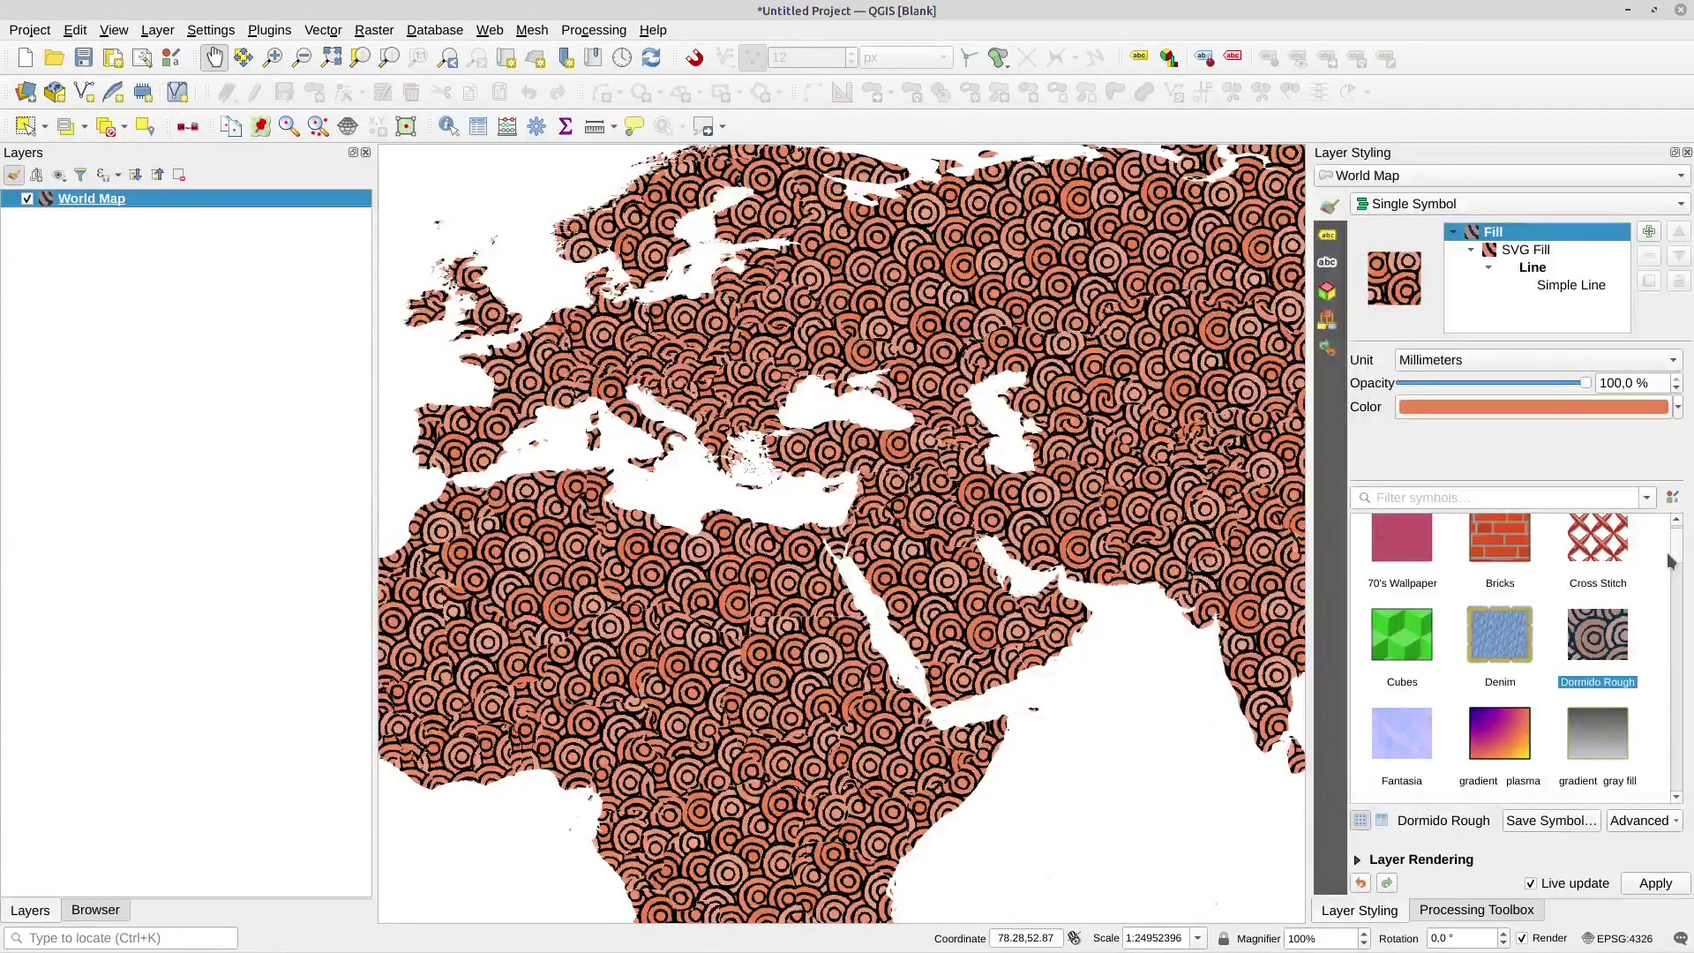
Step: Apply the Qbert fill symbol to the World Map layer and frame the map on northern Africa
drag(1678, 554, 1618, 676)
click(1618, 676)
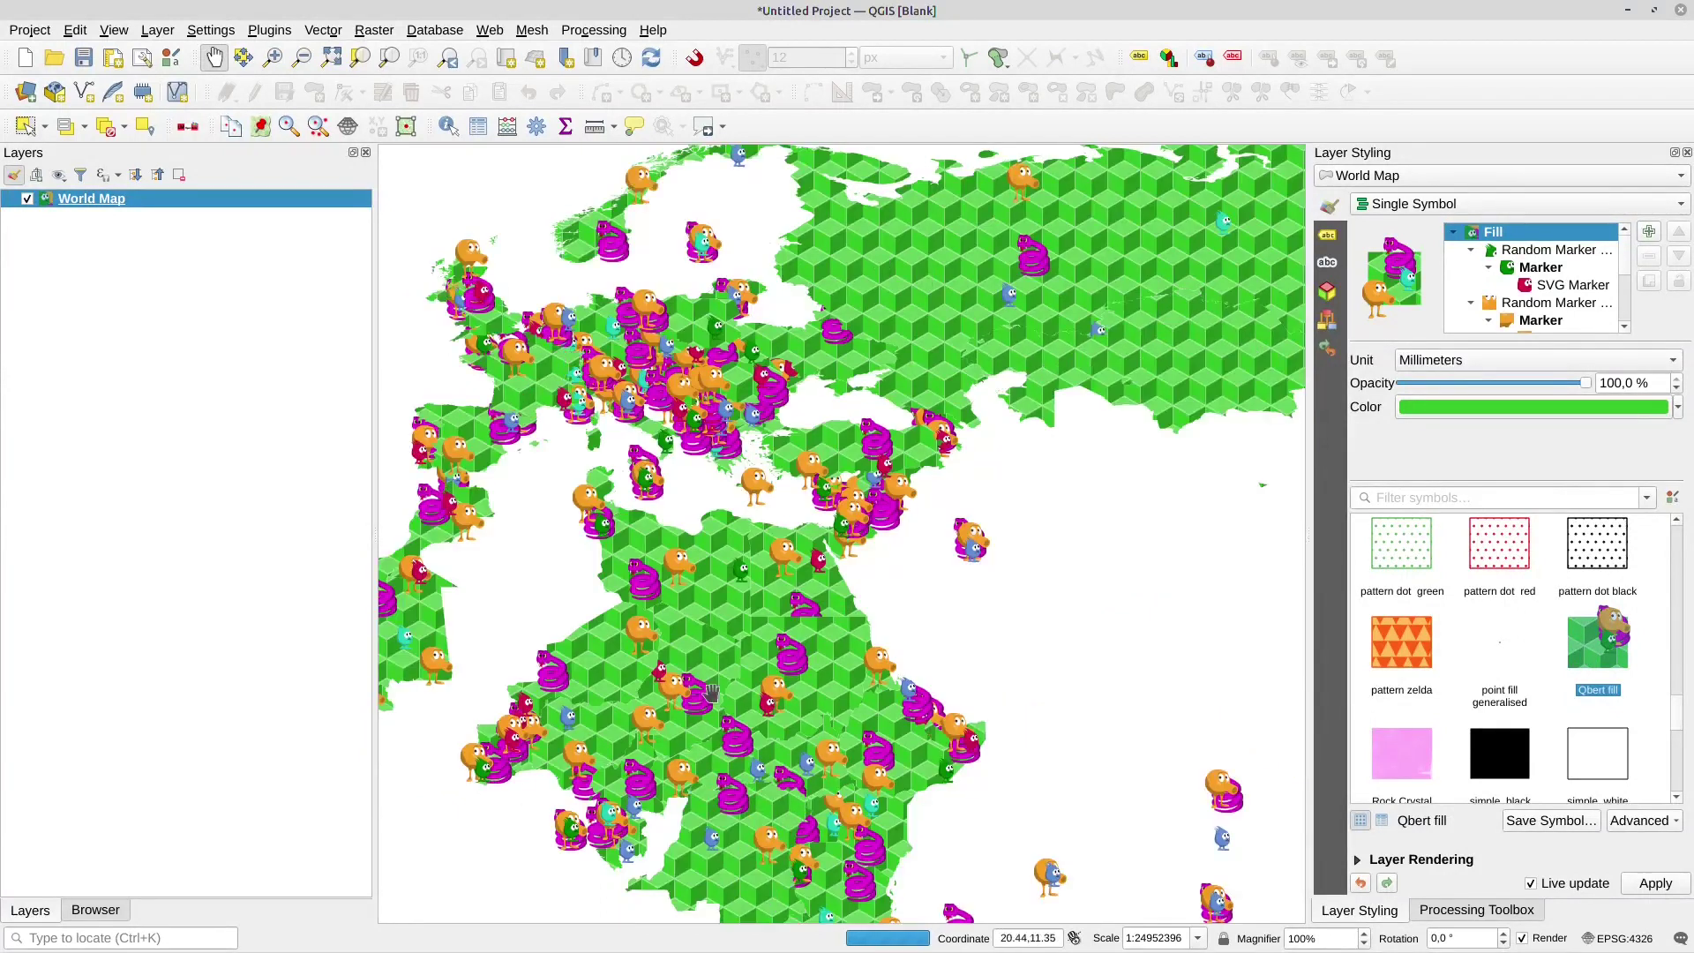
scroll(716, 679, up, 2)
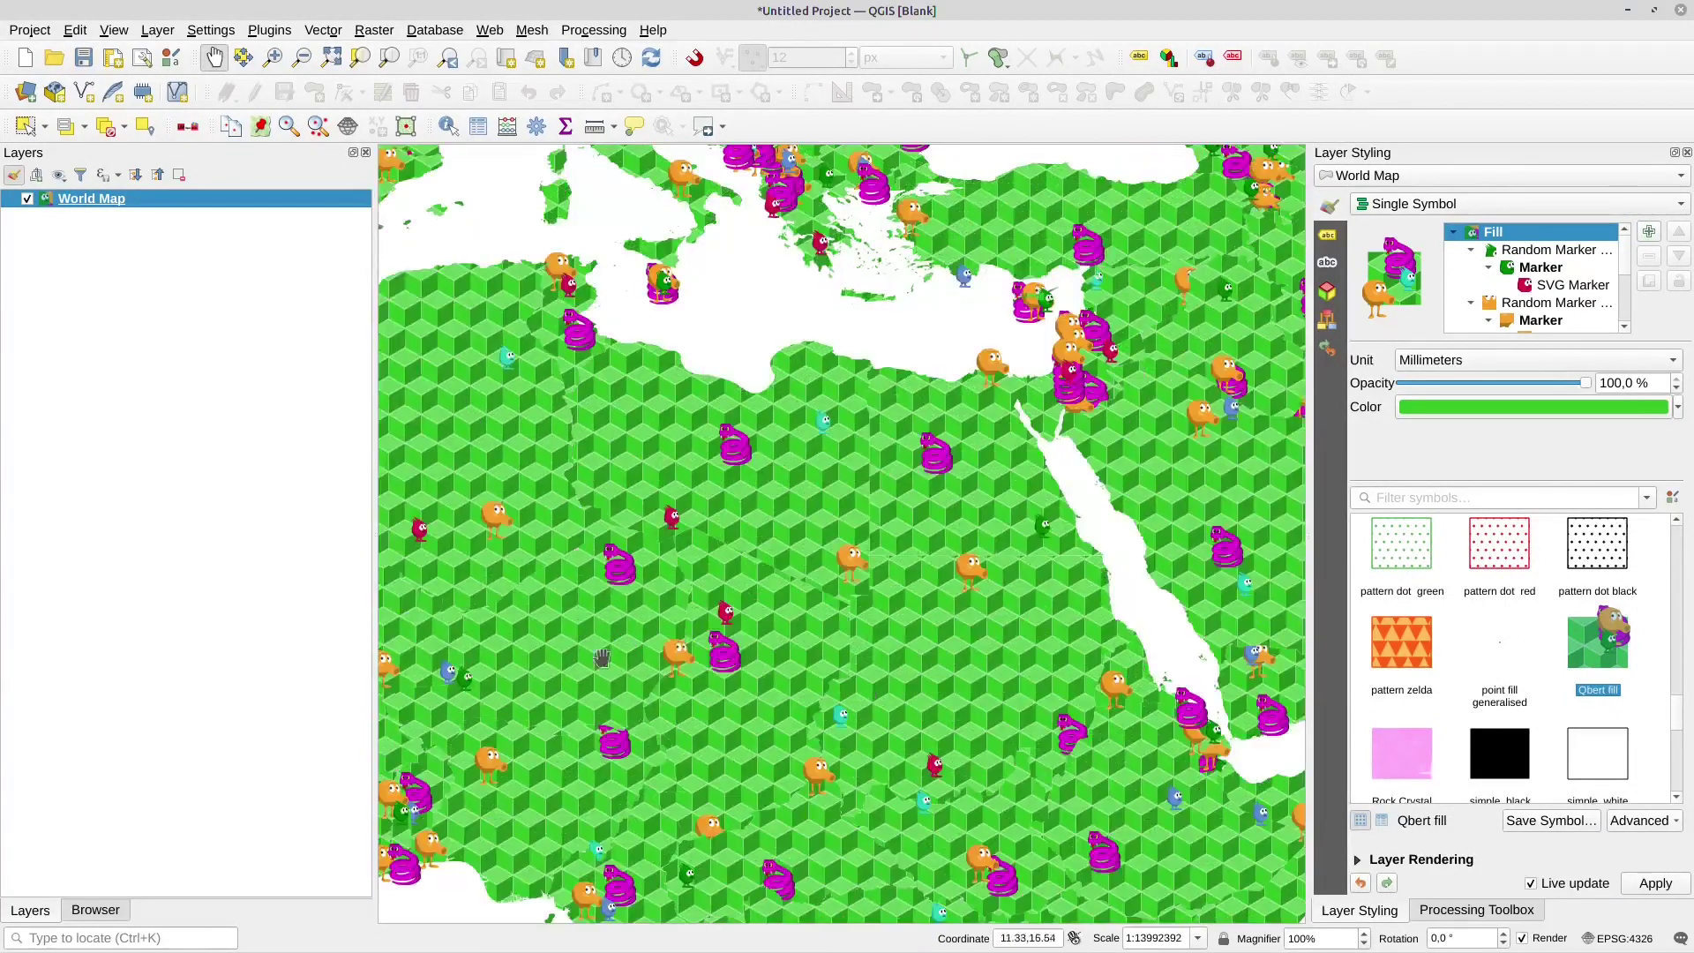
drag(702, 629, 760, 533)
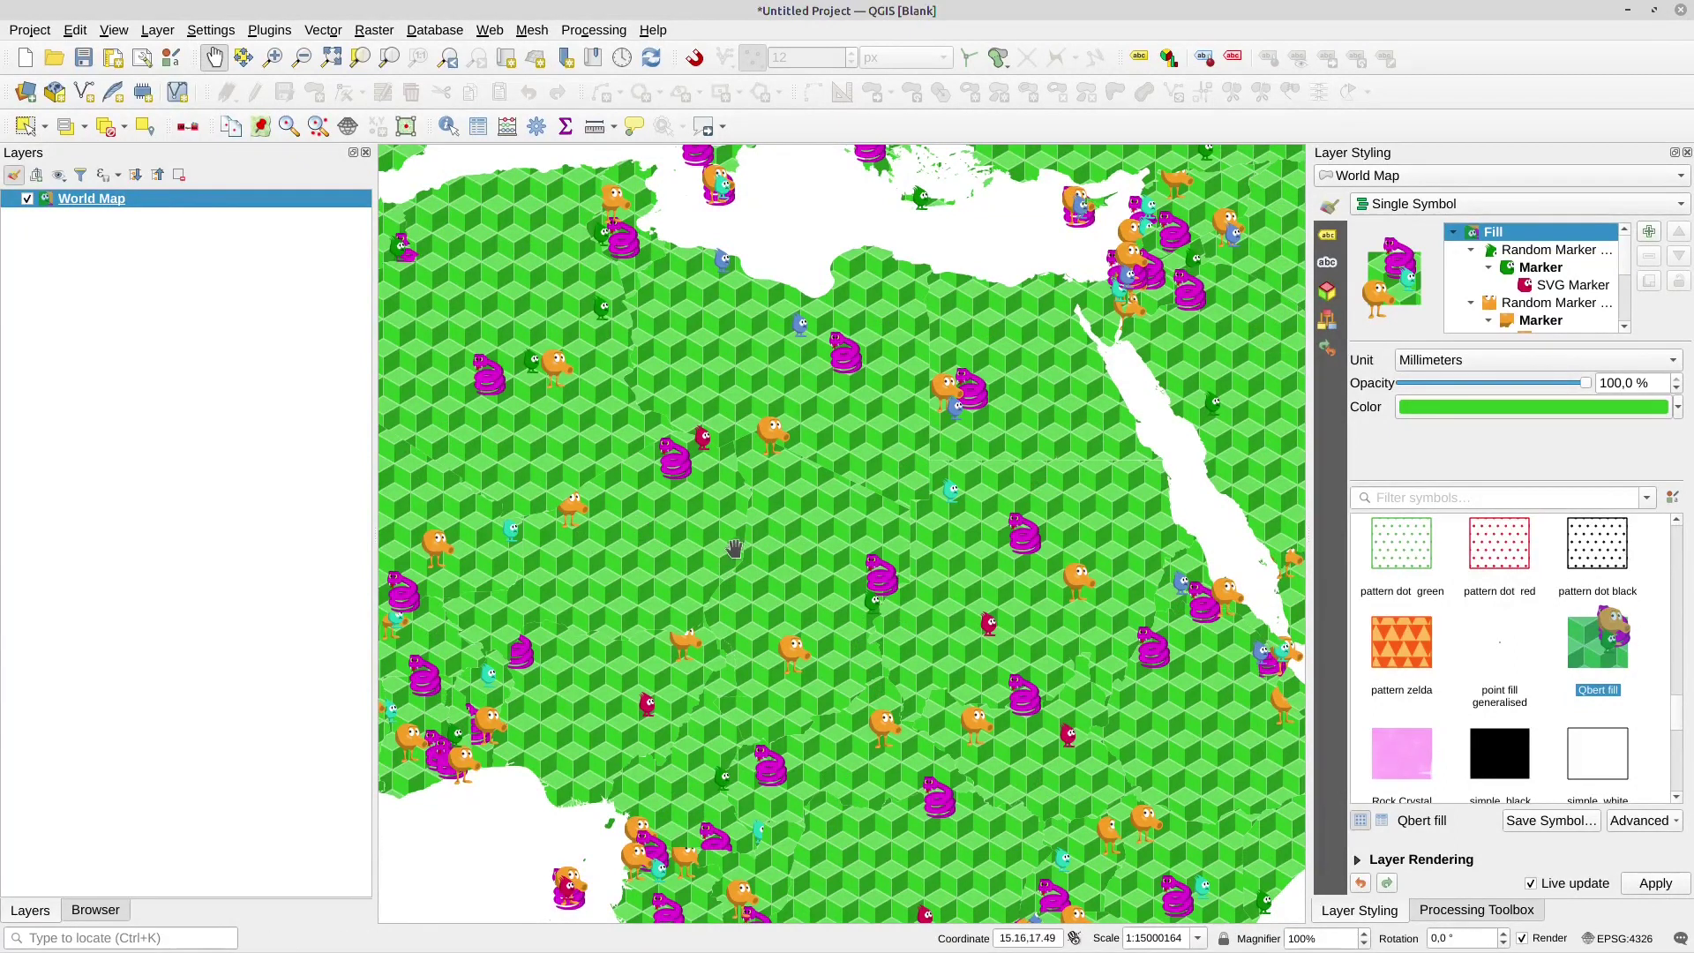
drag(847, 617, 850, 493)
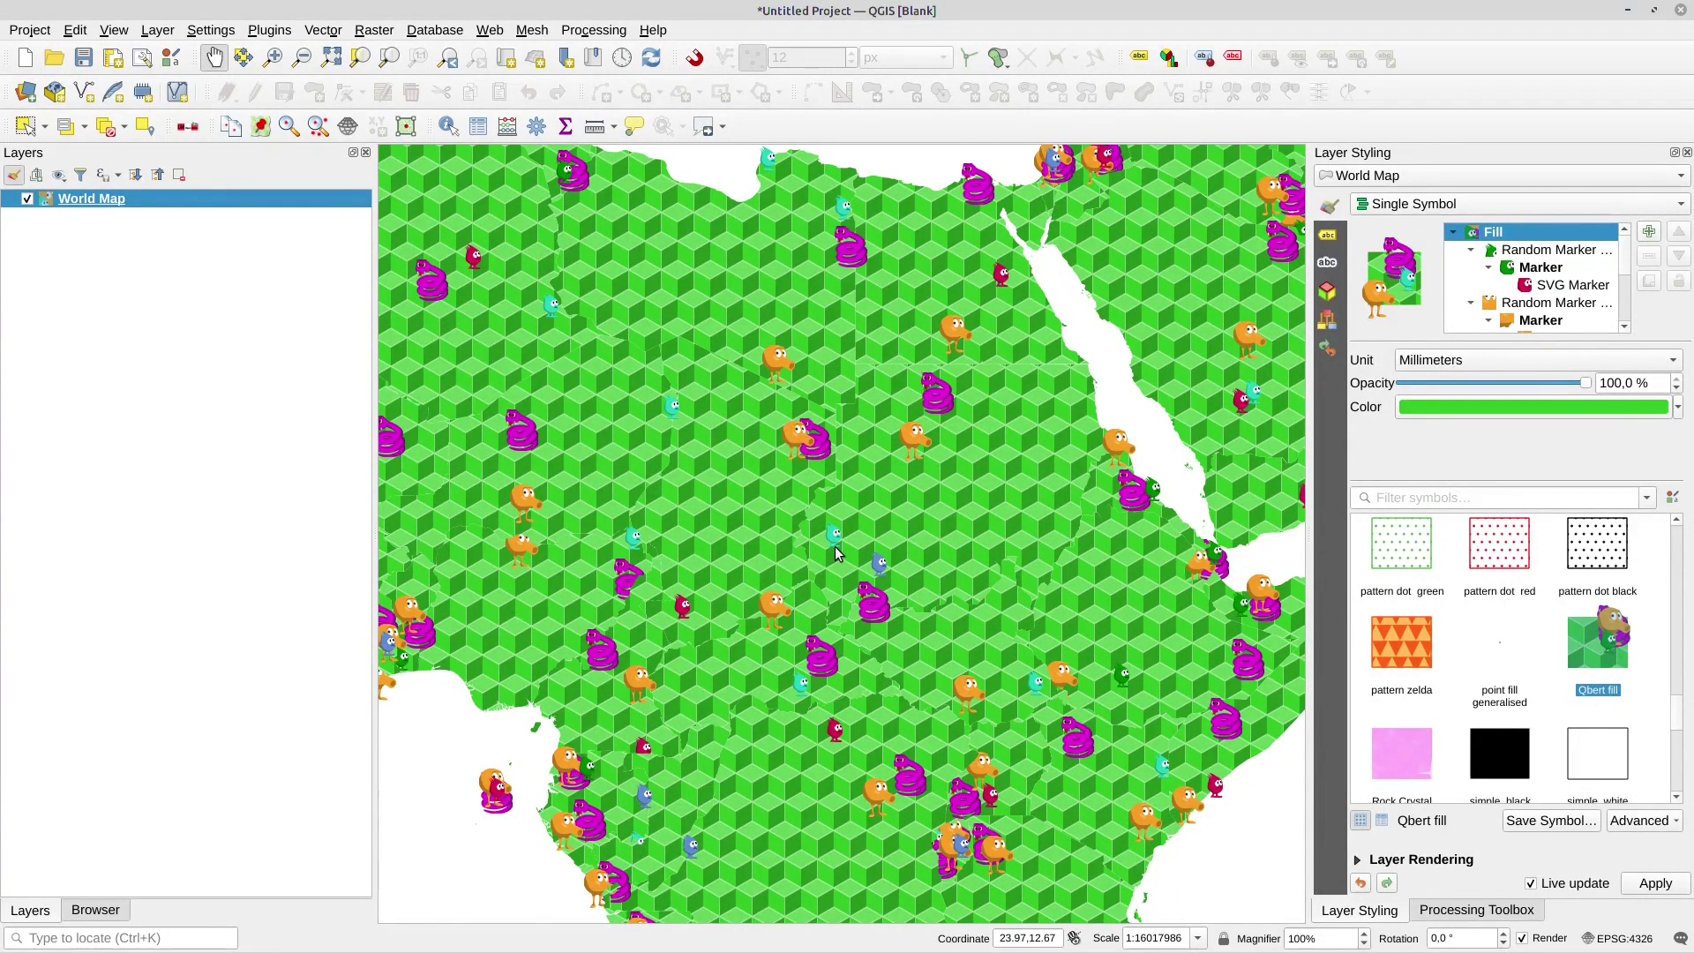
Step: Capture a roughly square area of the styled map as a screenshot and save it as qbert.png in the Bilder folder
key(Print)
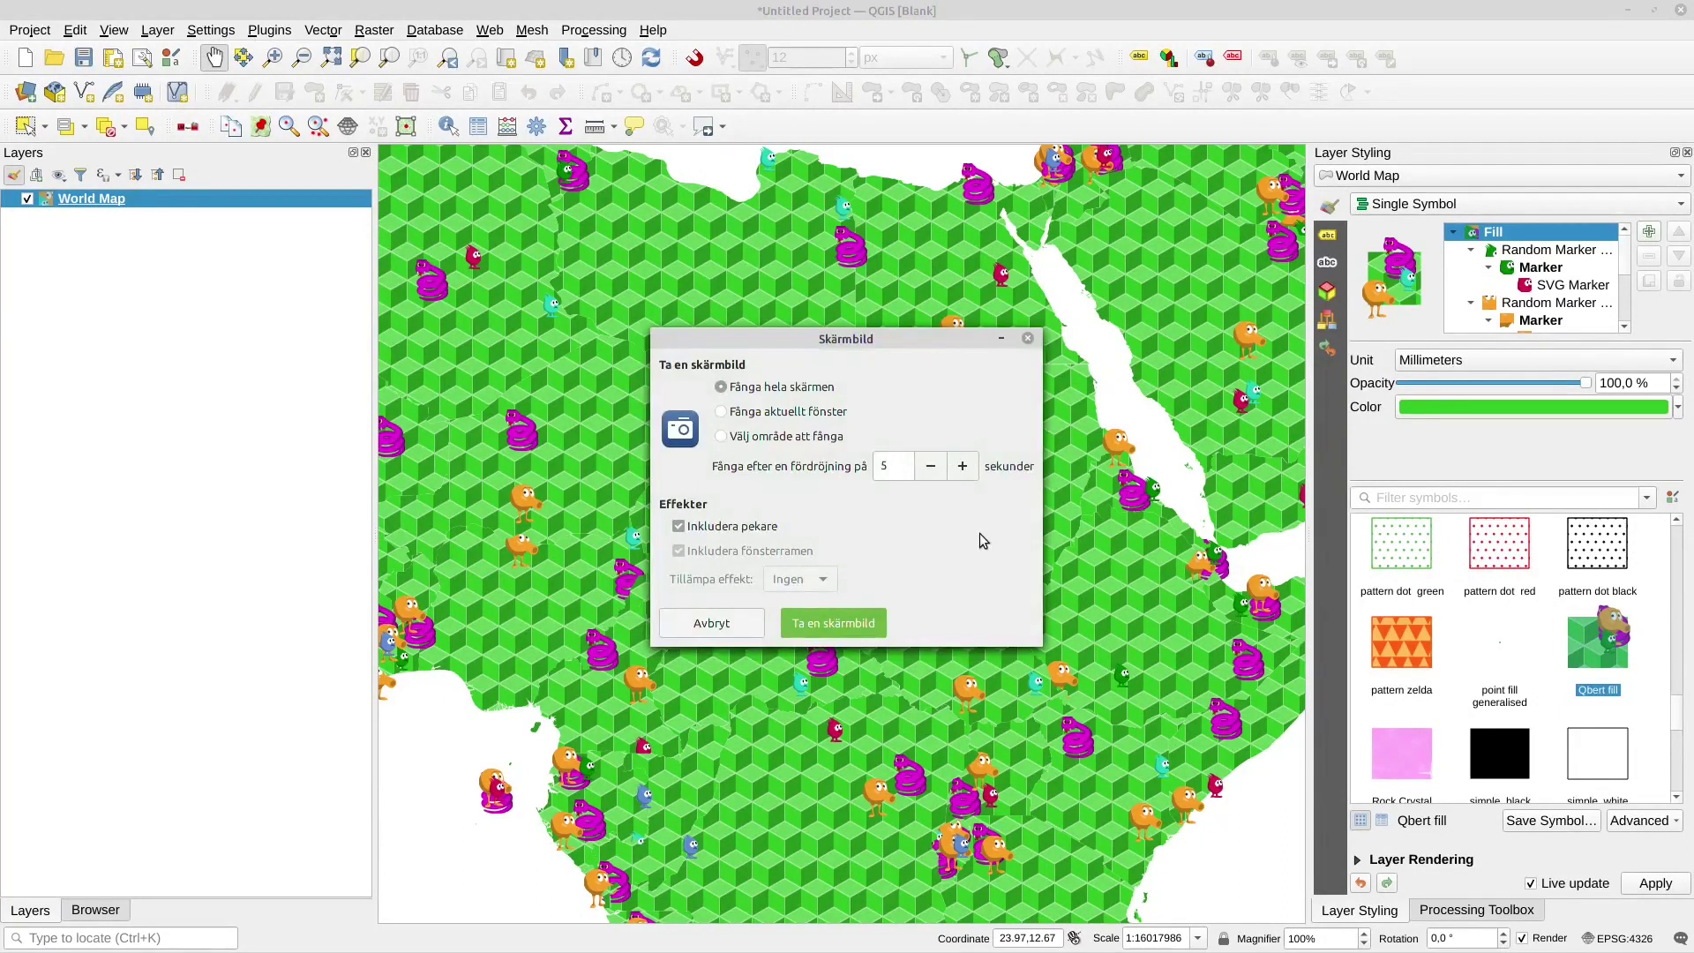
click(863, 623)
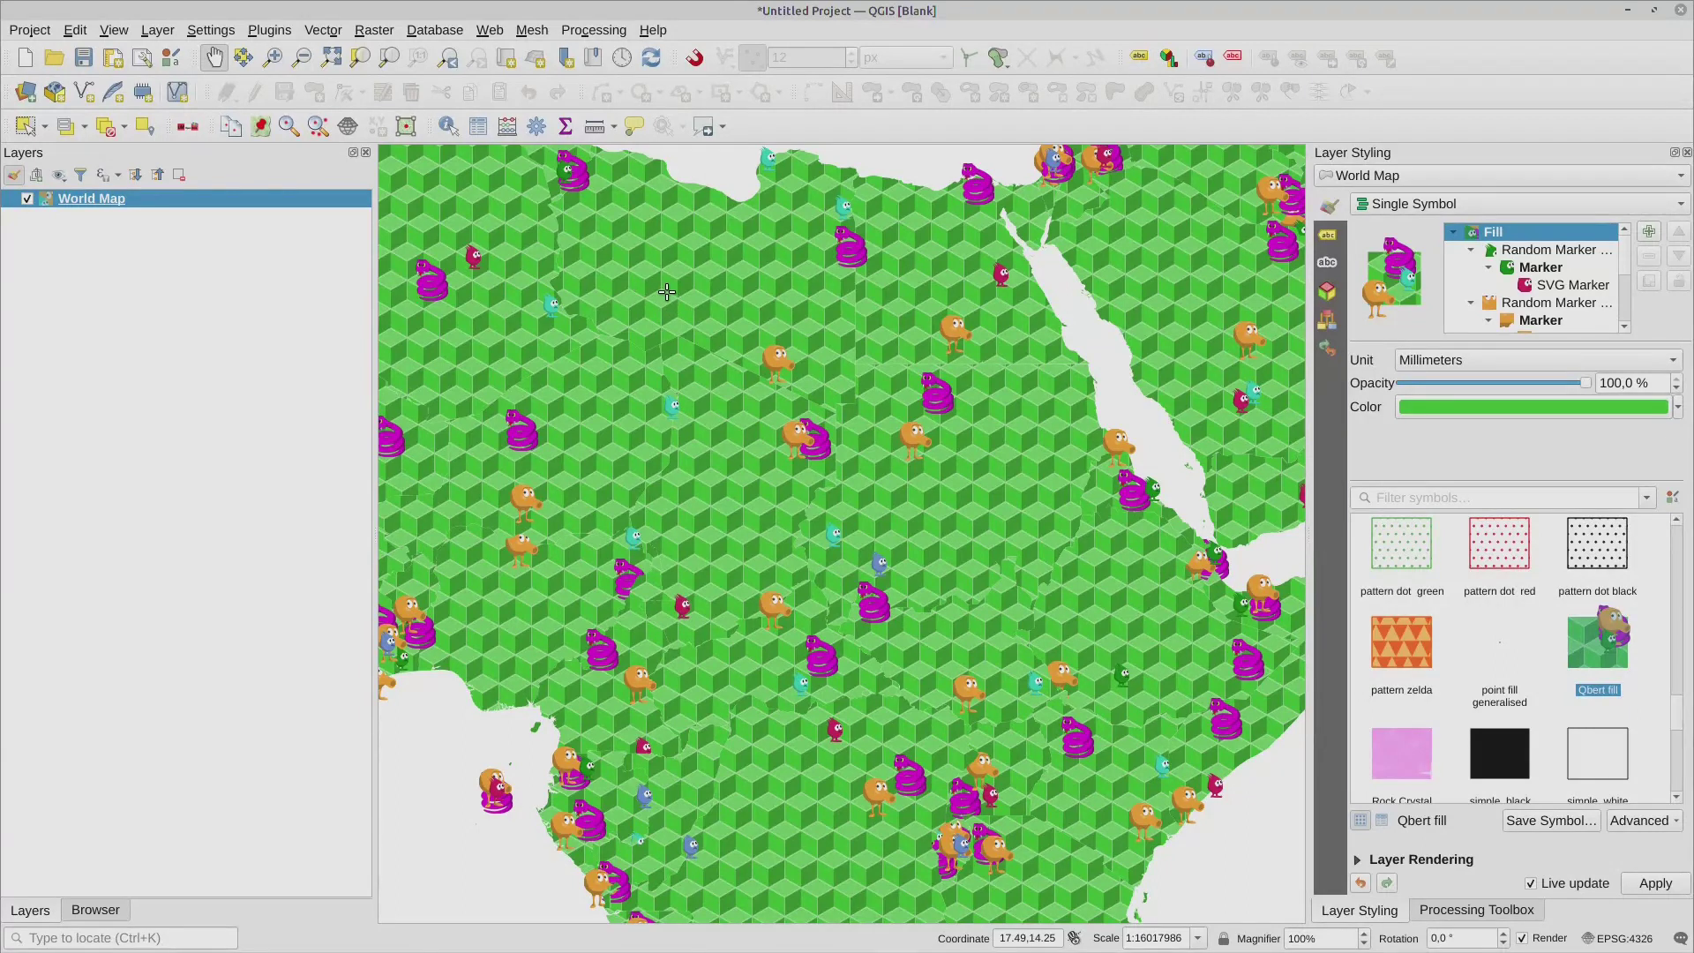
drag(700, 345, 1091, 710)
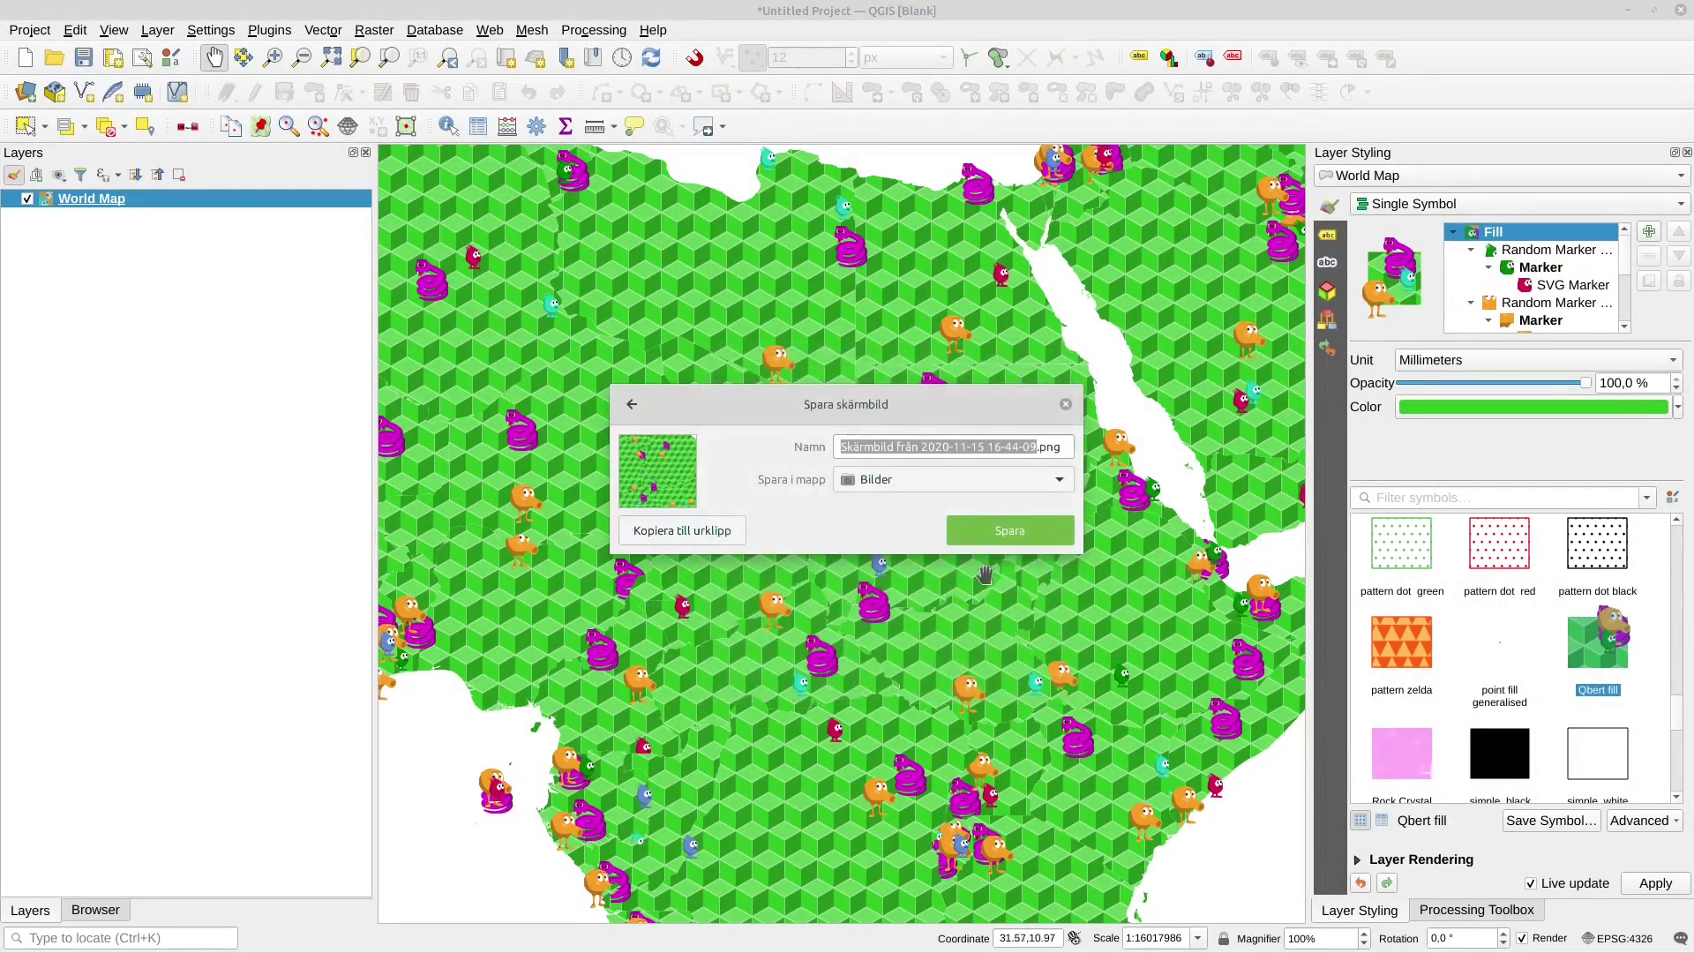
text(qbert)
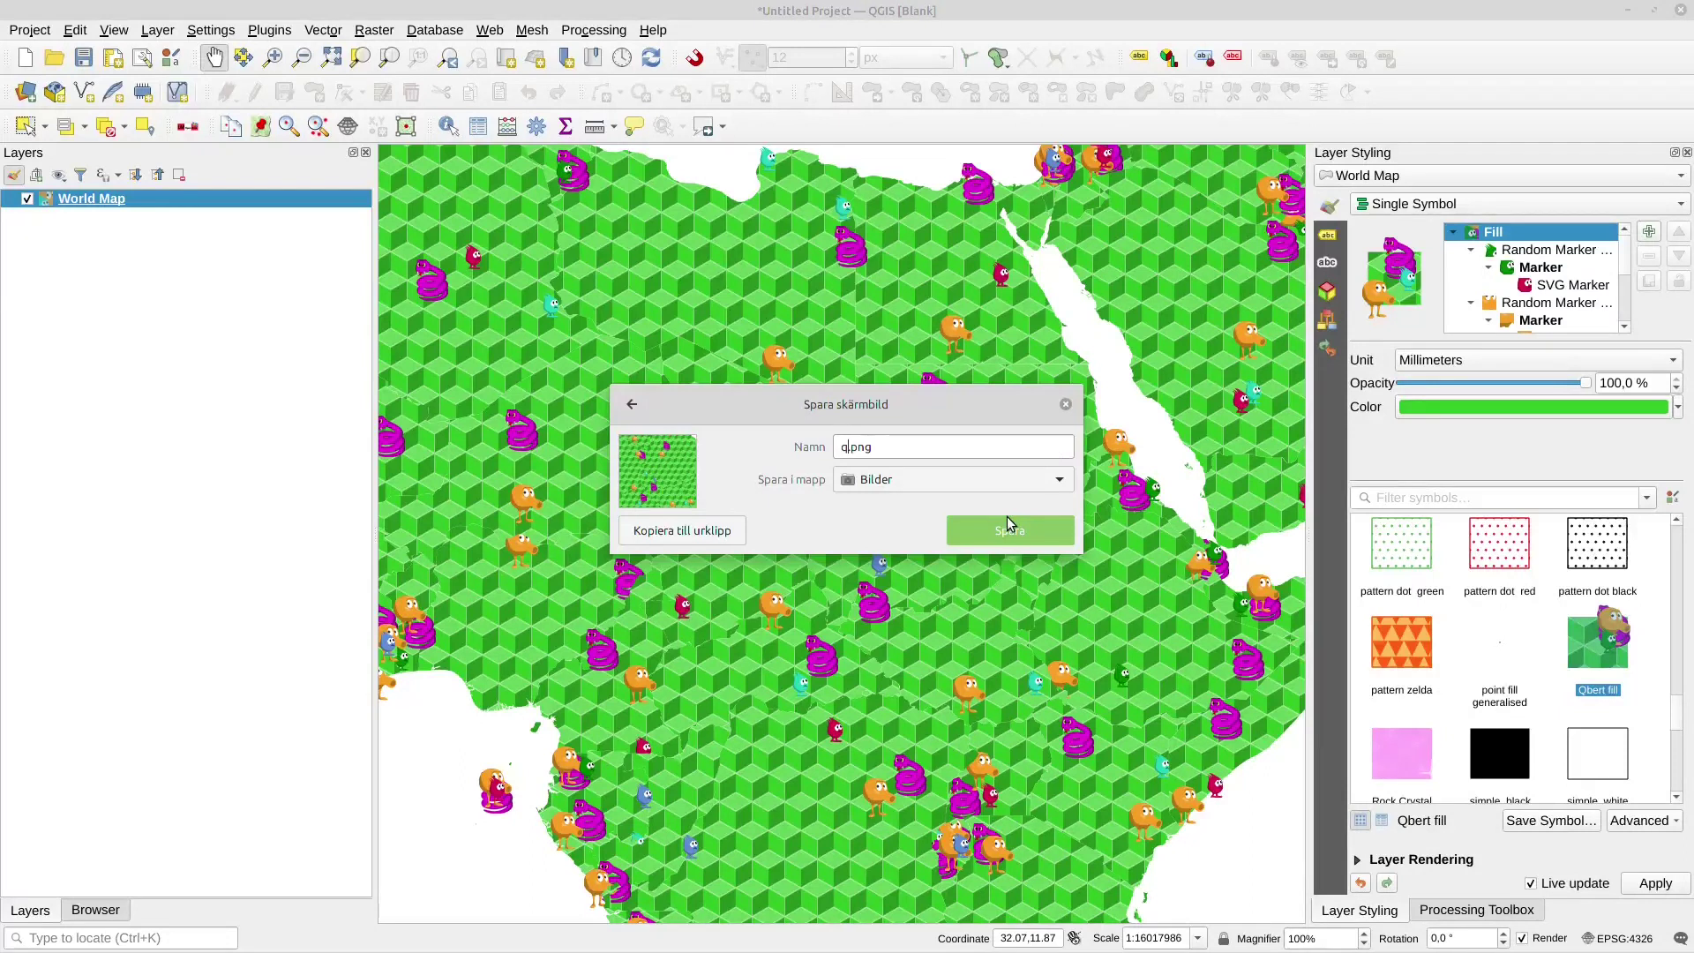
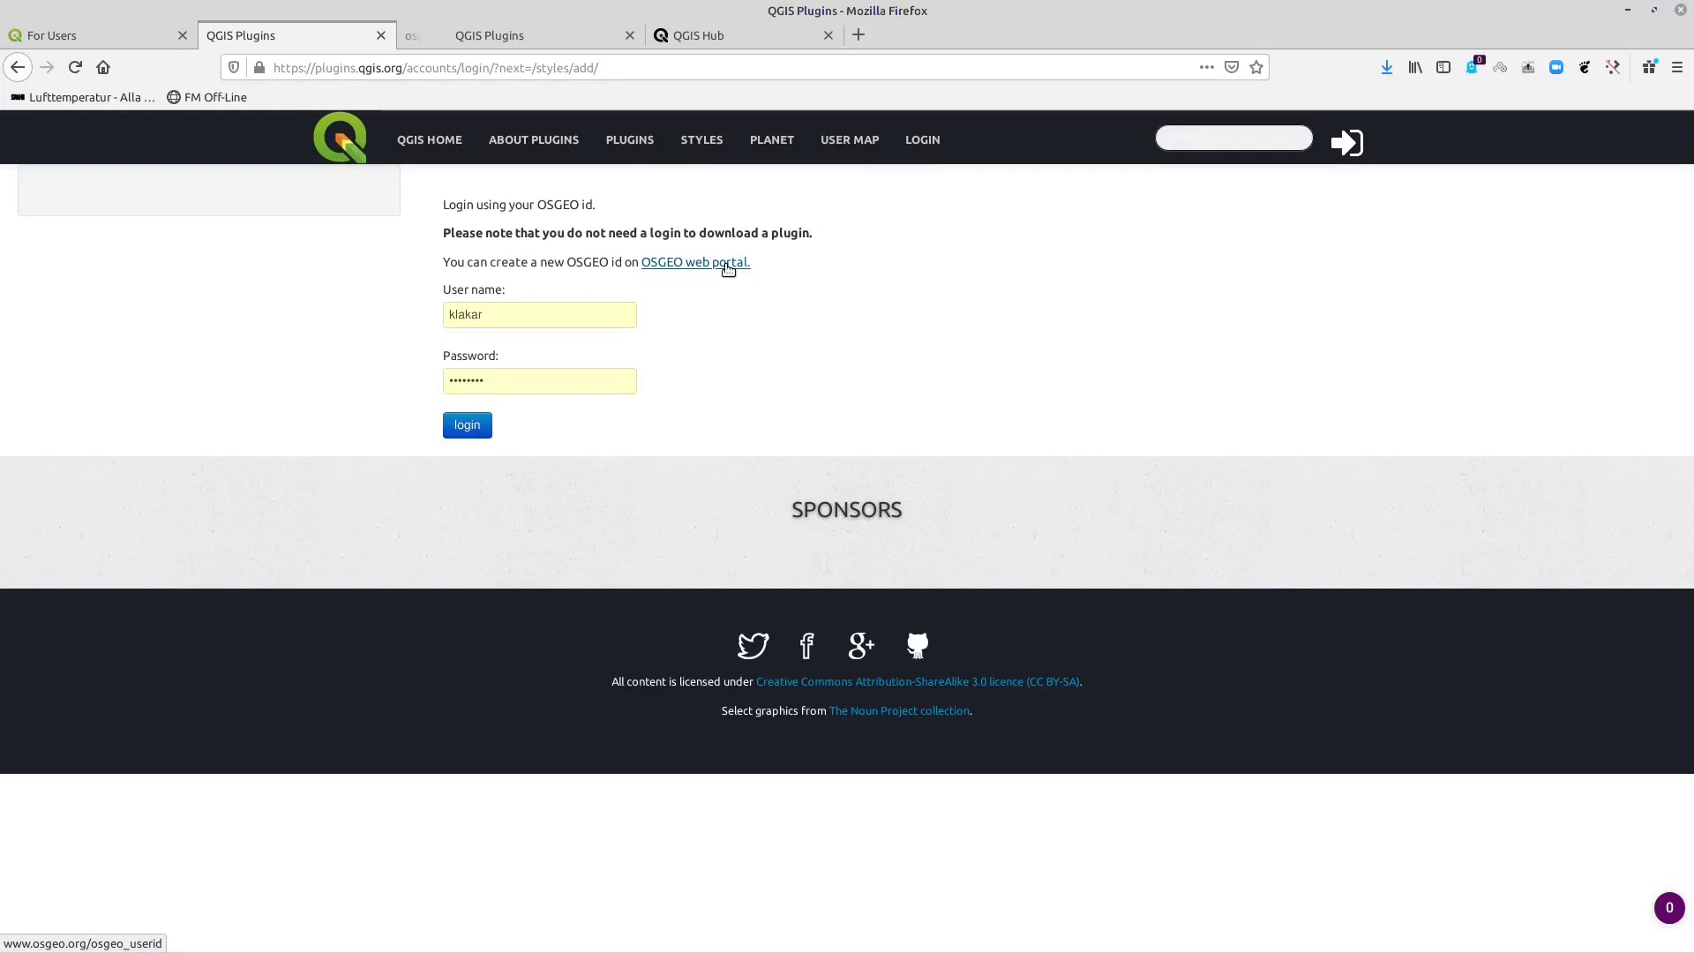
Step: Open the OSGeo userid creation form in Firefox and examine the sample mantra request letter and the mantra field
click(500, 35)
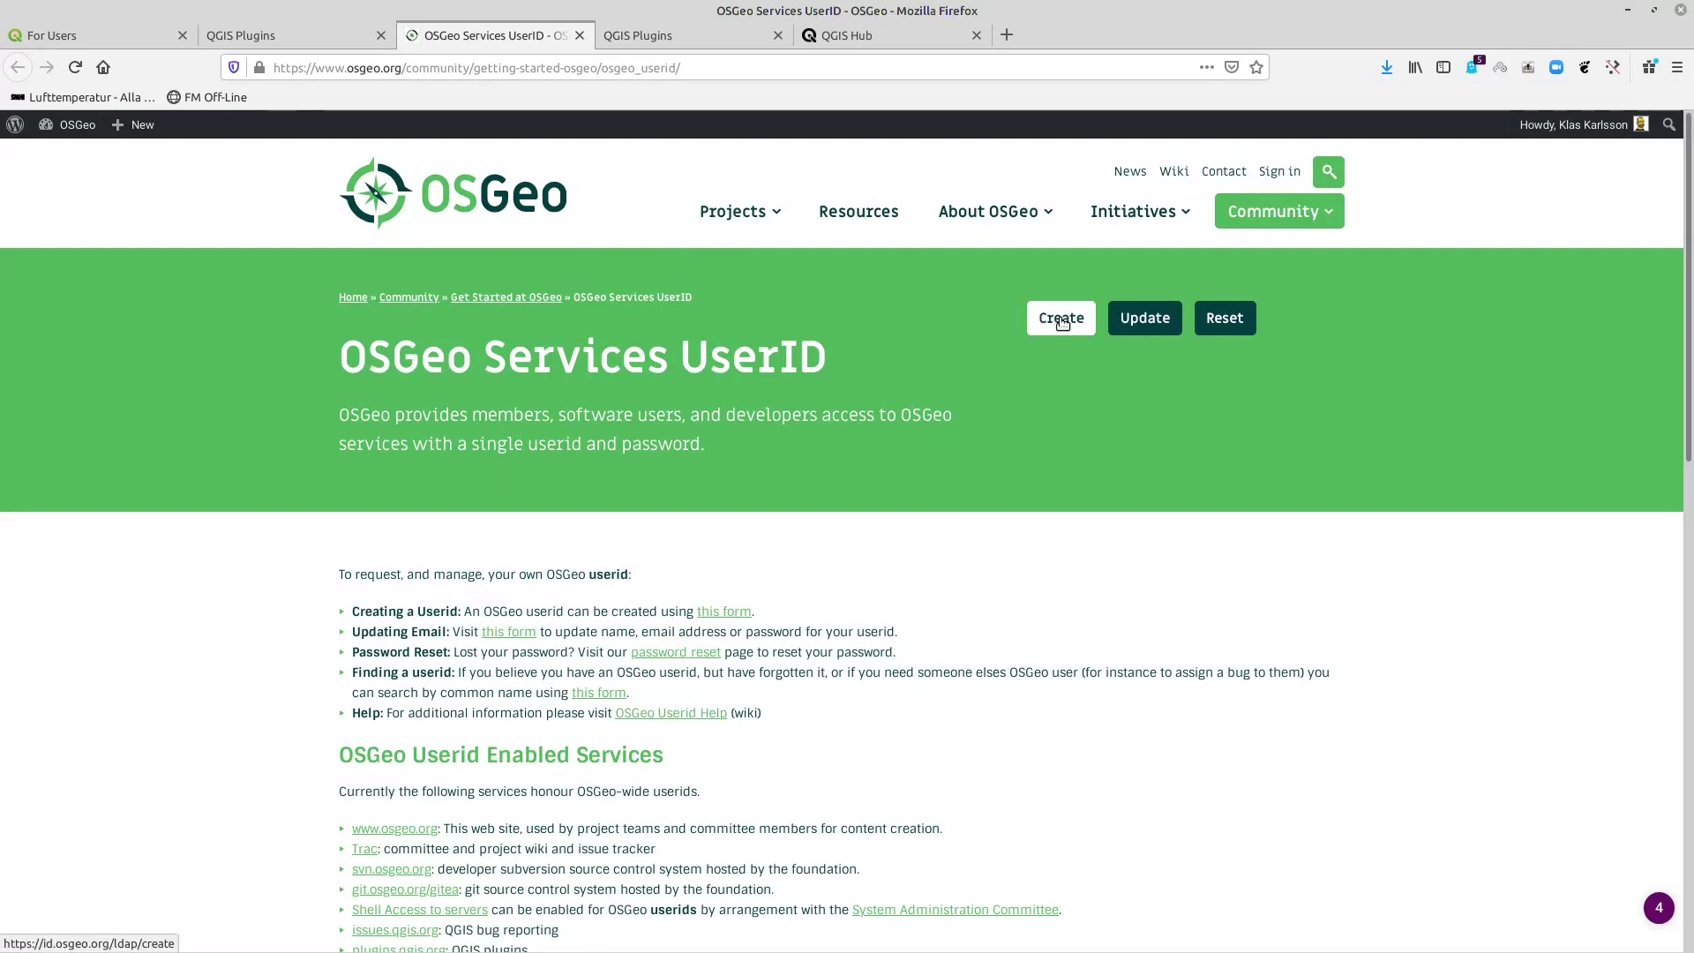
click(1054, 316)
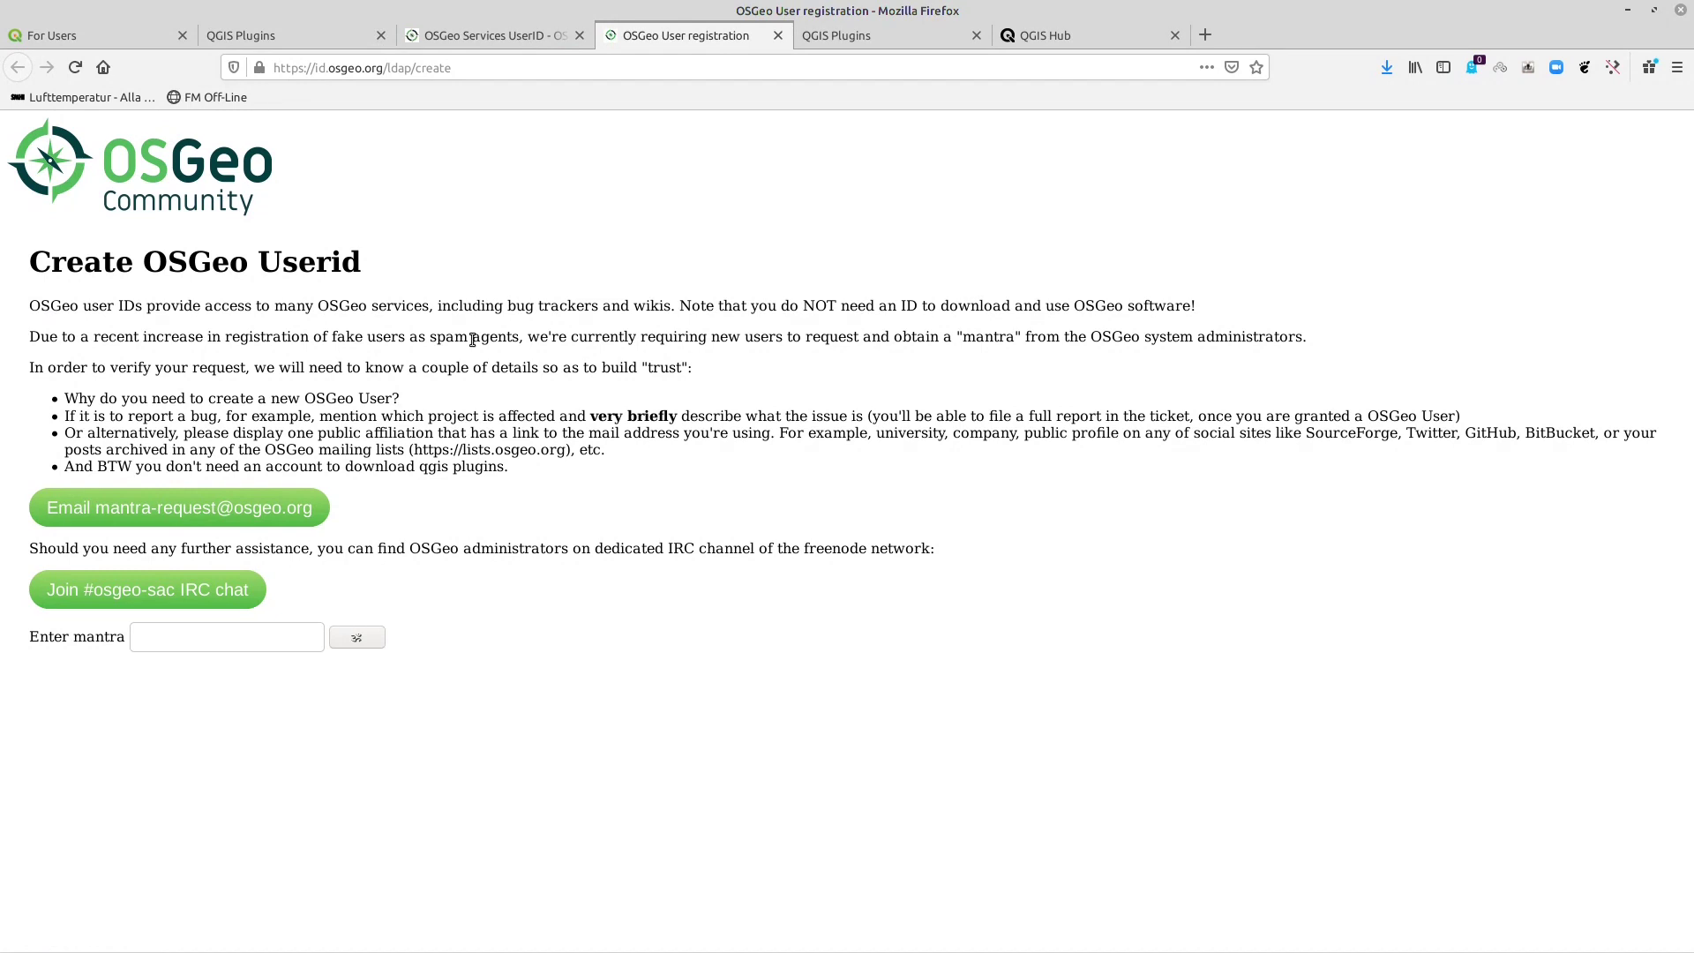
key(alt+Tab)
key(alt+Tab)
key(alt+Tab)
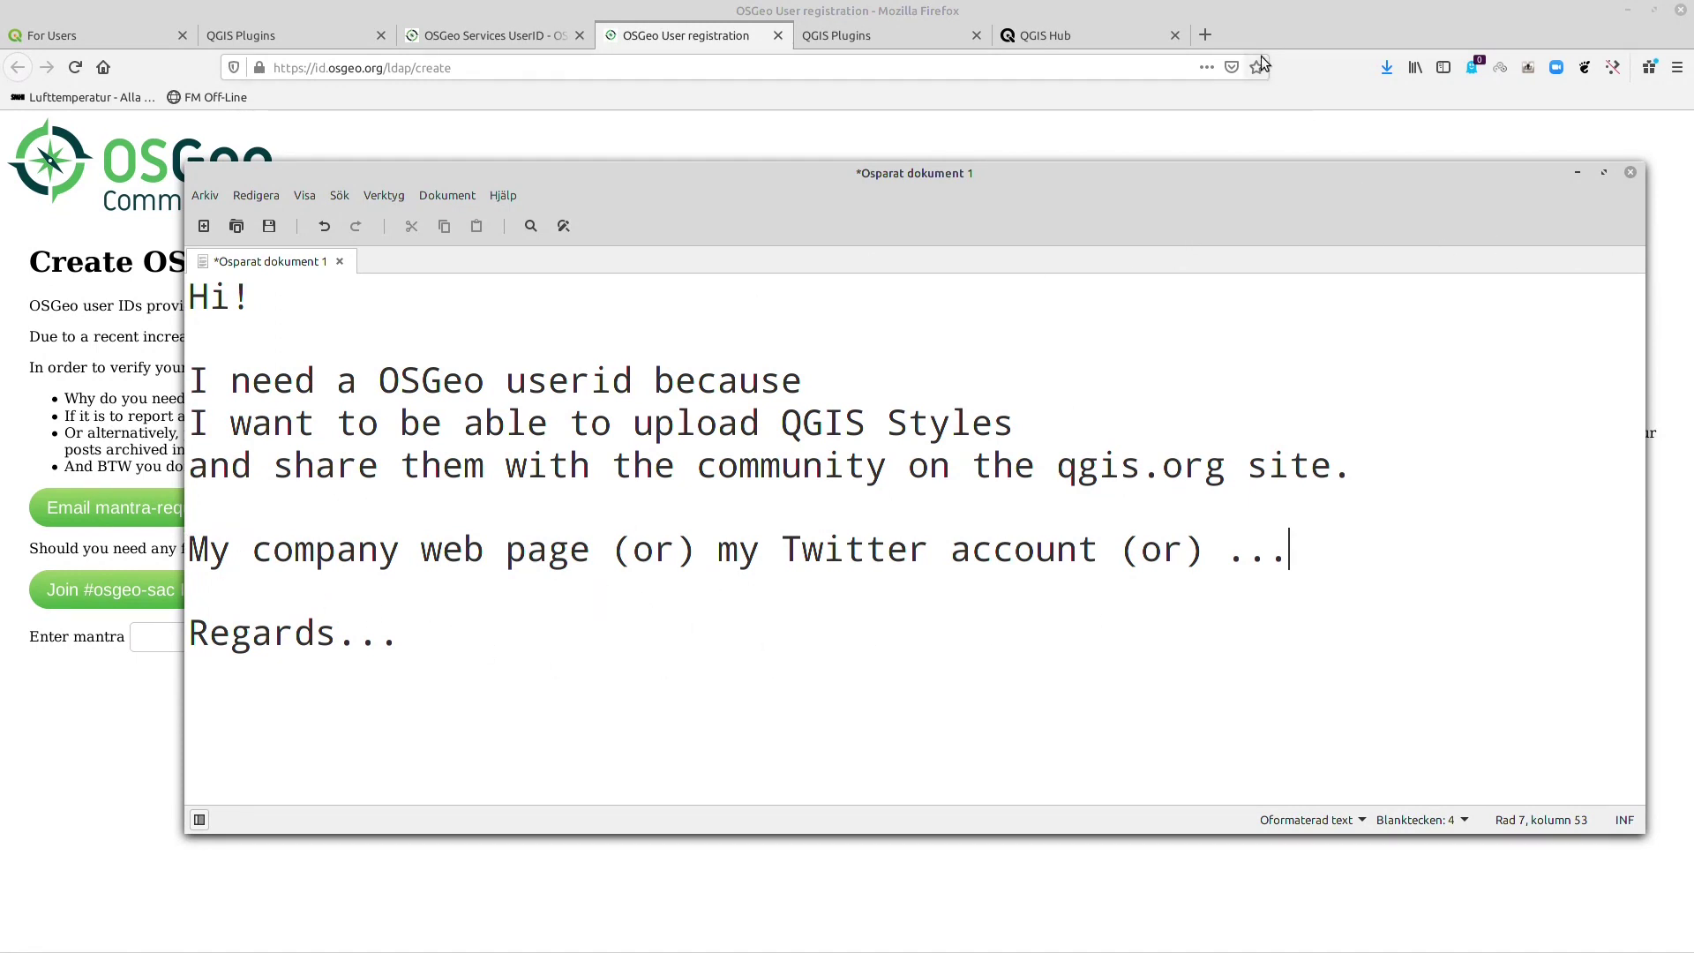
click(1579, 174)
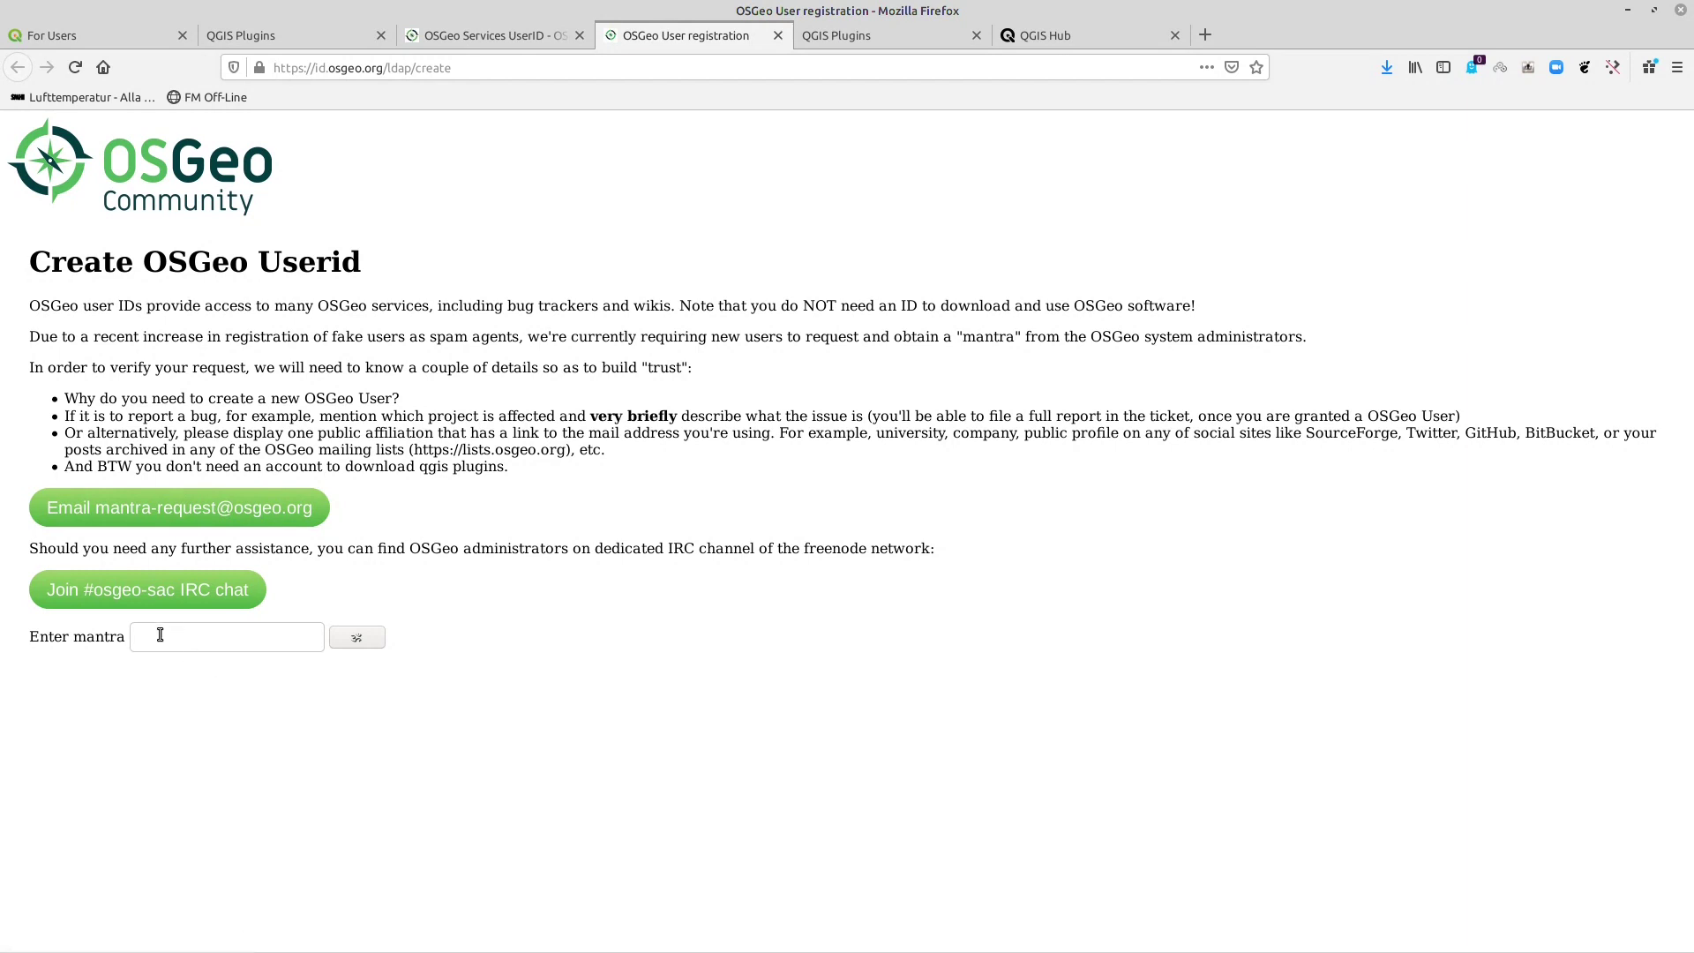
click(230, 640)
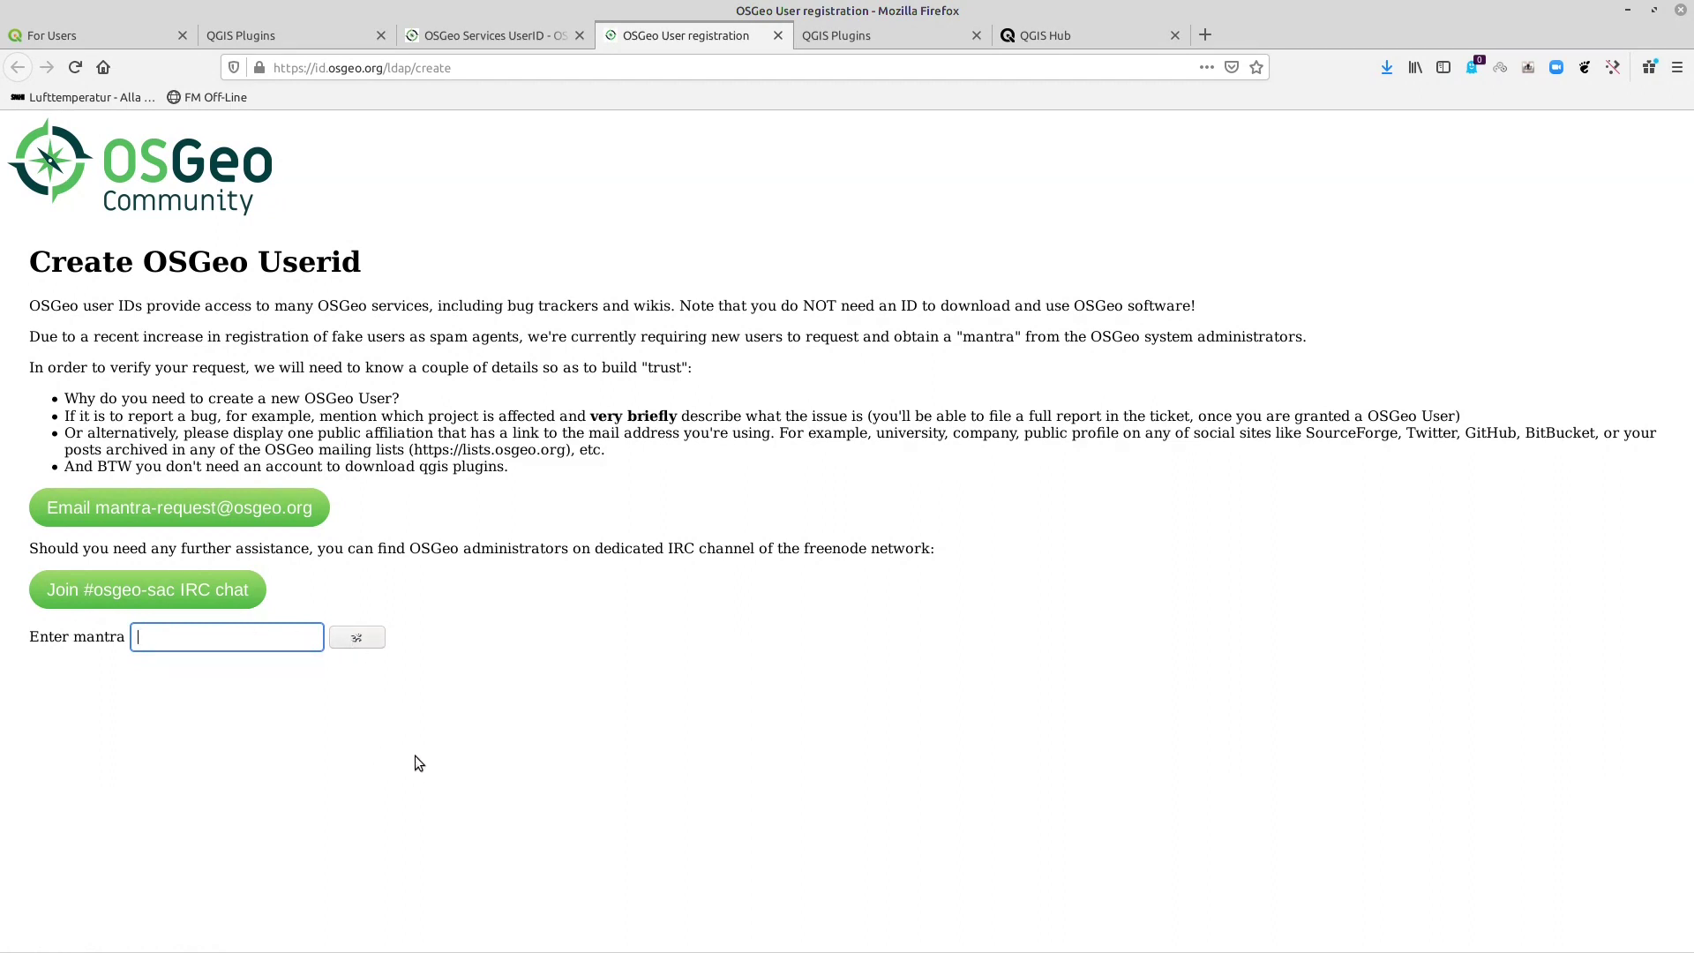
Step: Close the OSGeo registration and userid pages and log in to the QGIS plugins site with the prefilled credentials
click(778, 35)
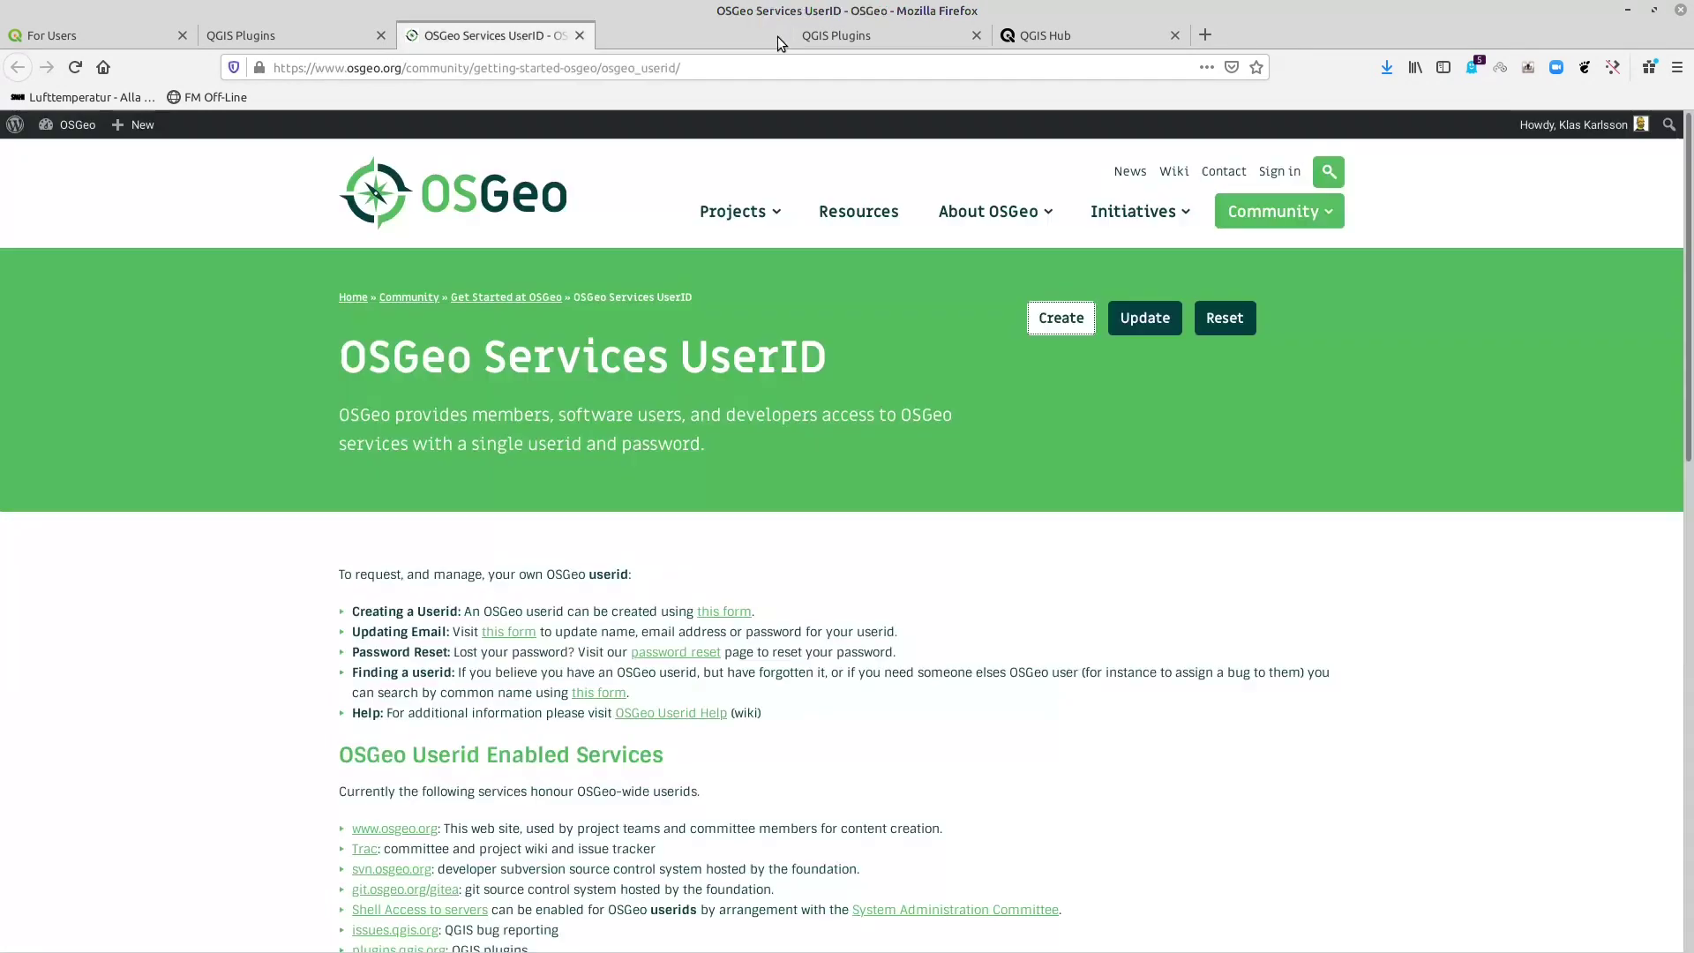
click(580, 35)
click(308, 44)
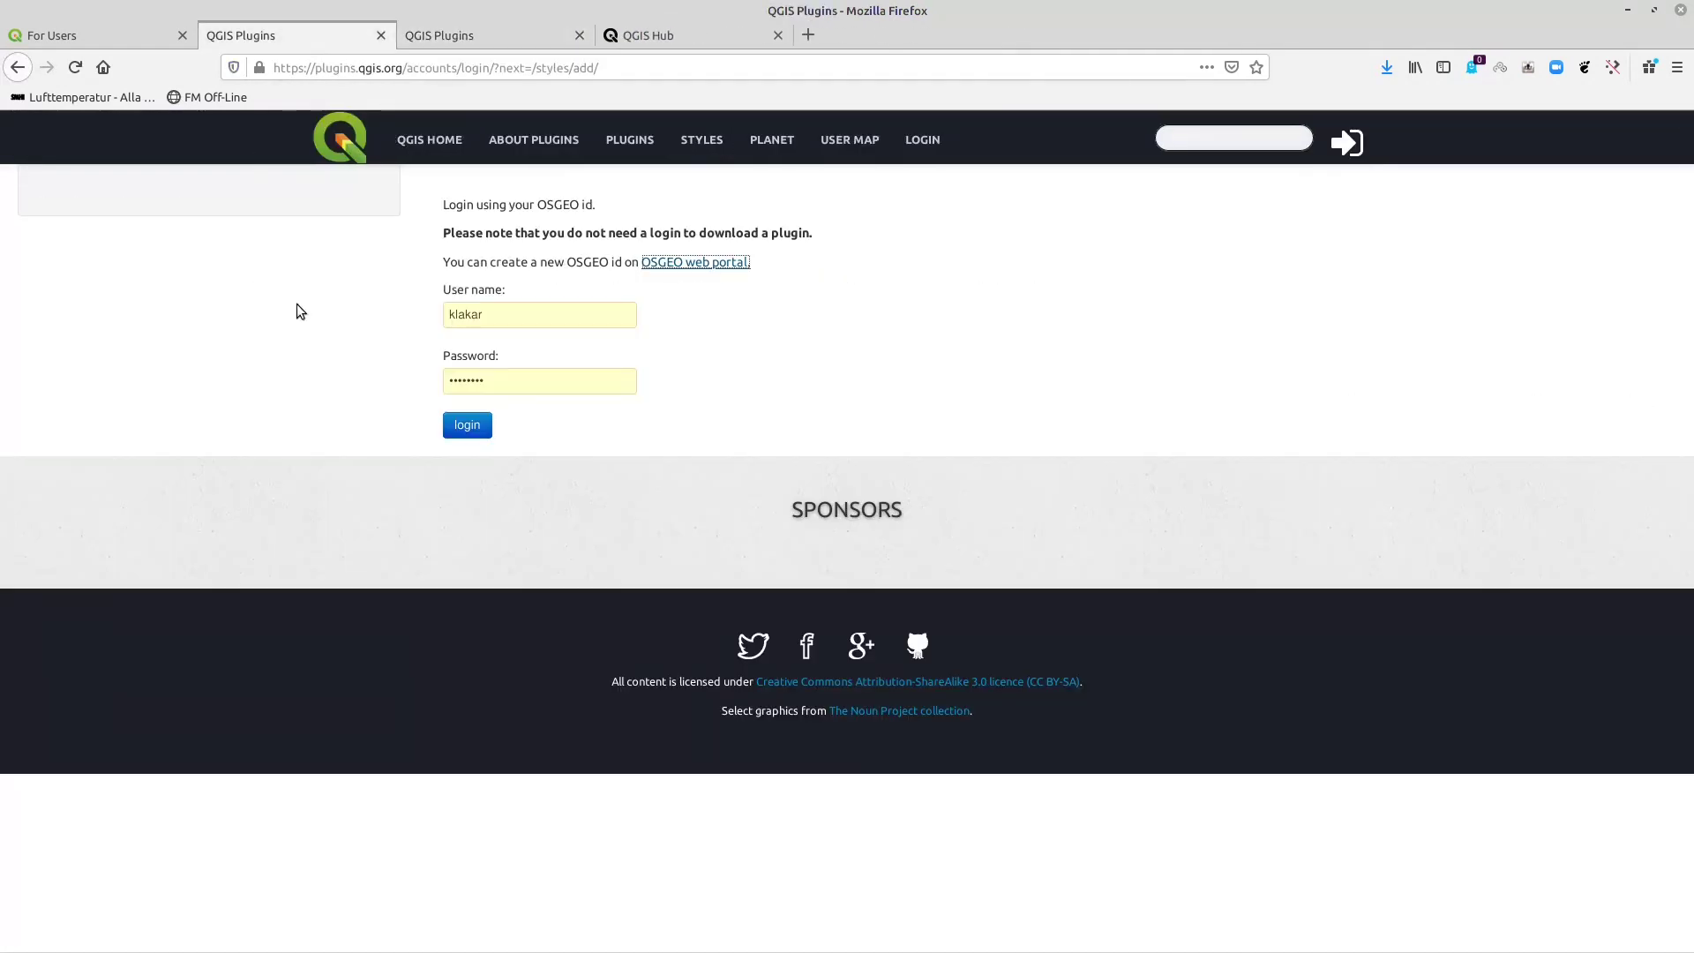
click(468, 425)
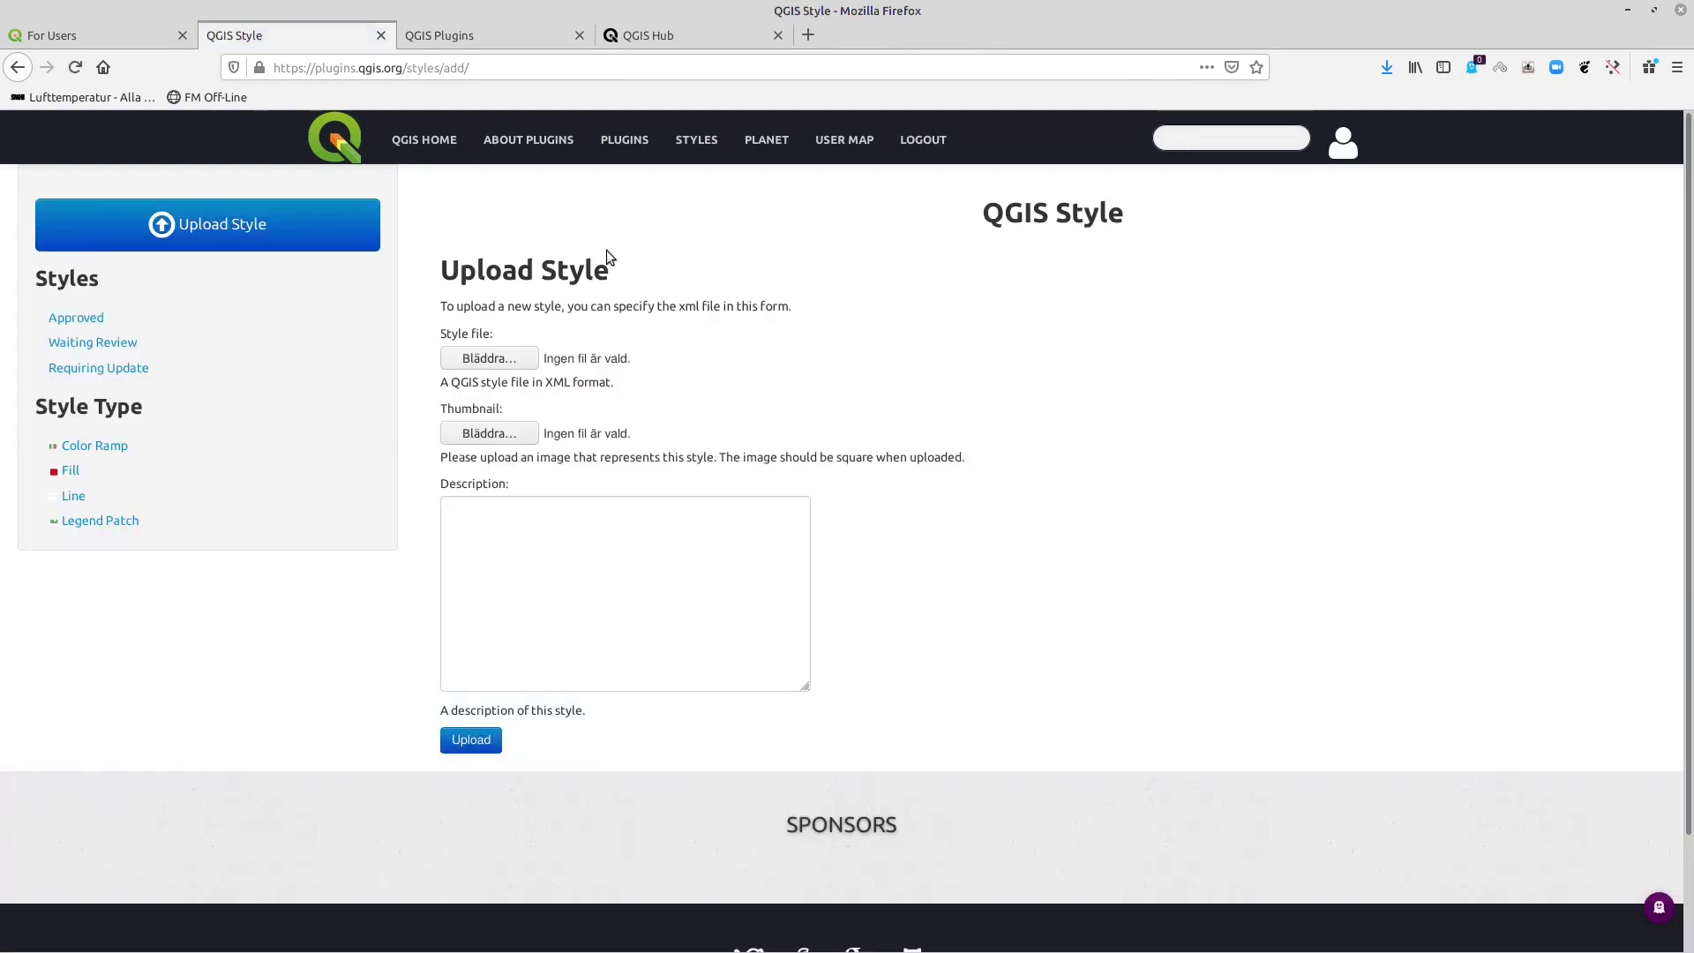
Step: Select qbert.xml from the home folder as the style file for the upload
click(489, 357)
scroll(575, 527, down, 3)
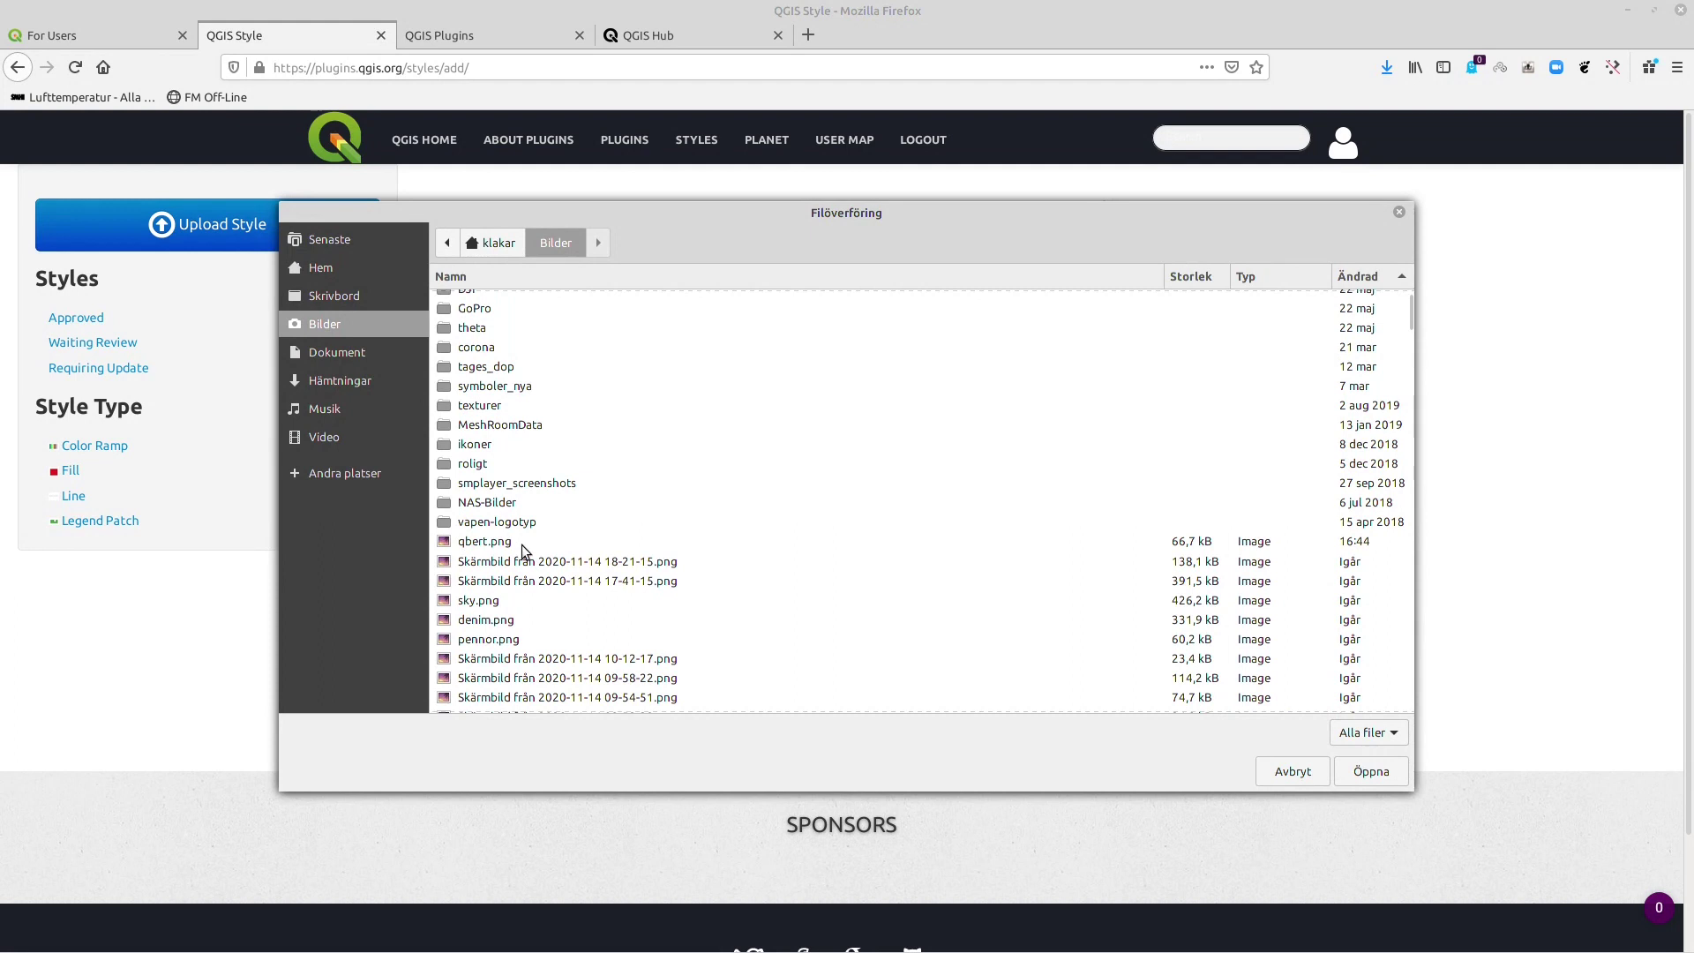
click(496, 240)
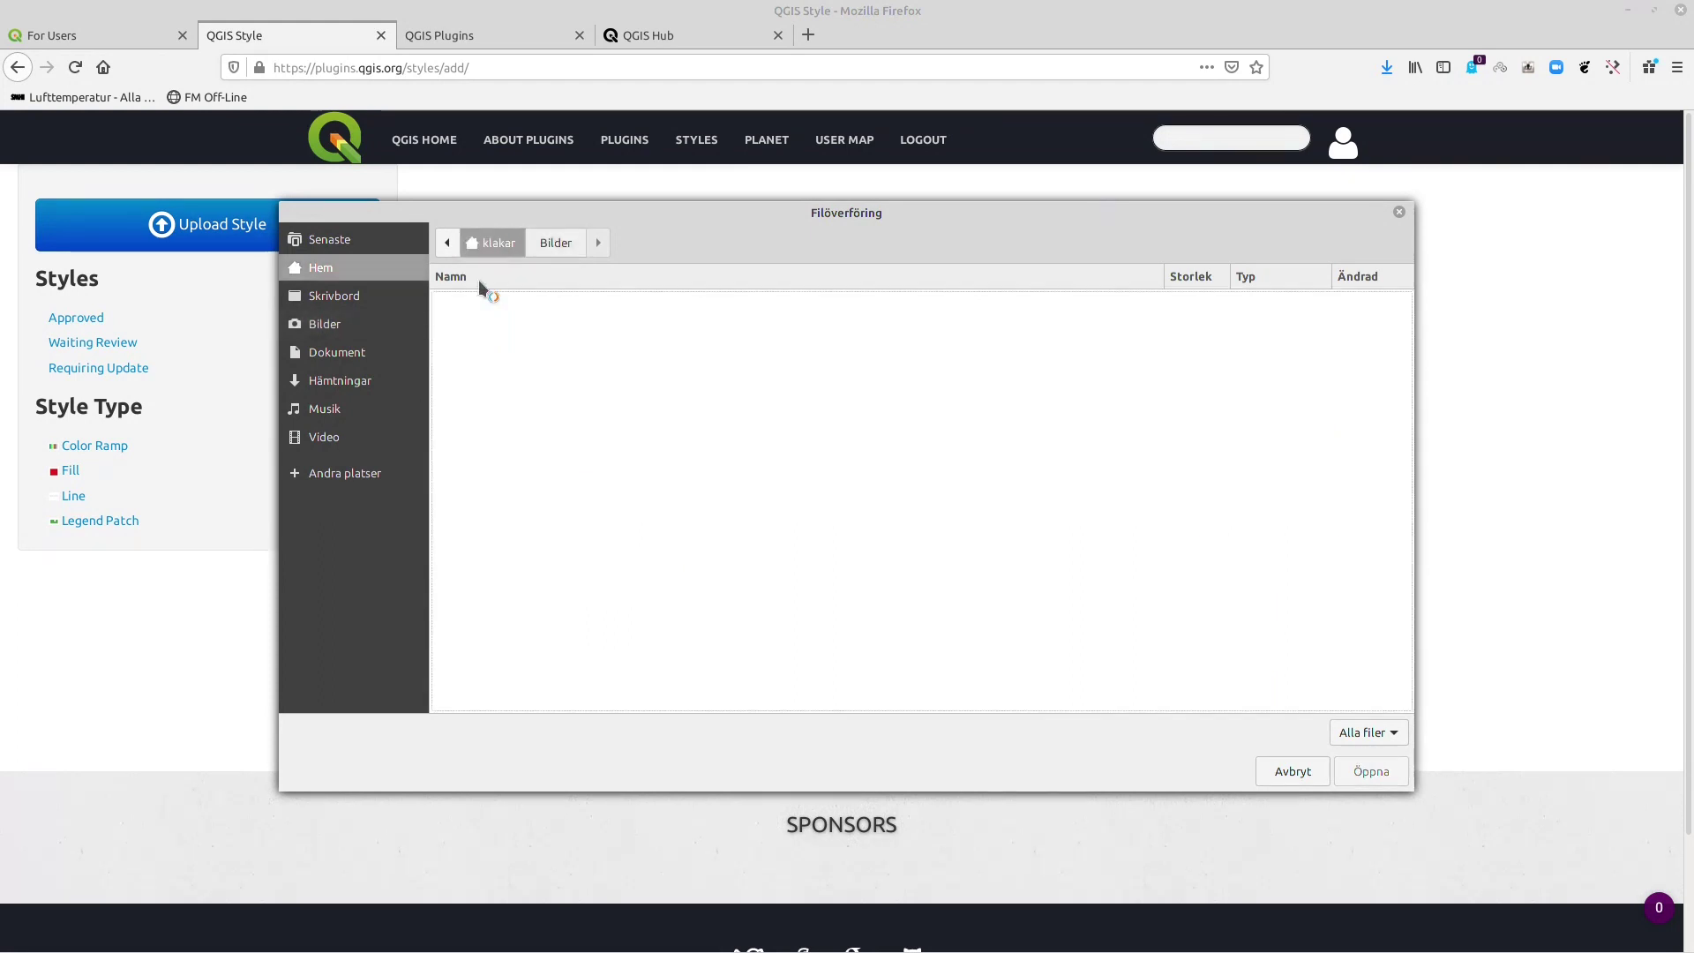
scroll(556, 349, down, 5)
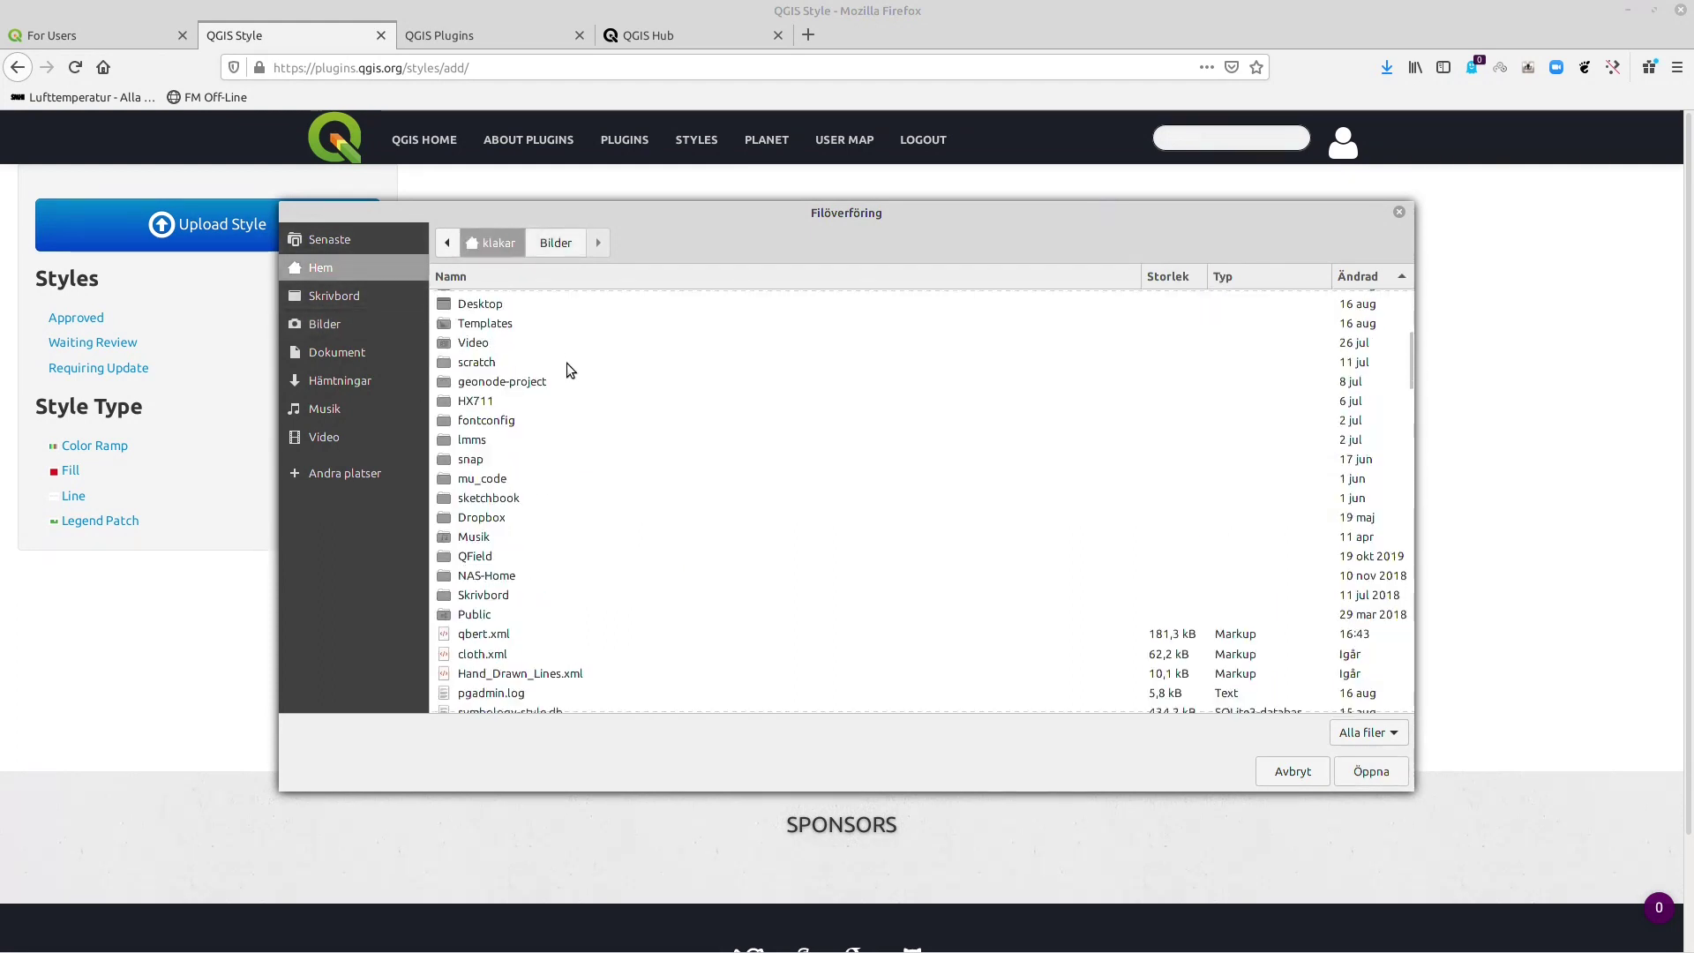
click(484, 635)
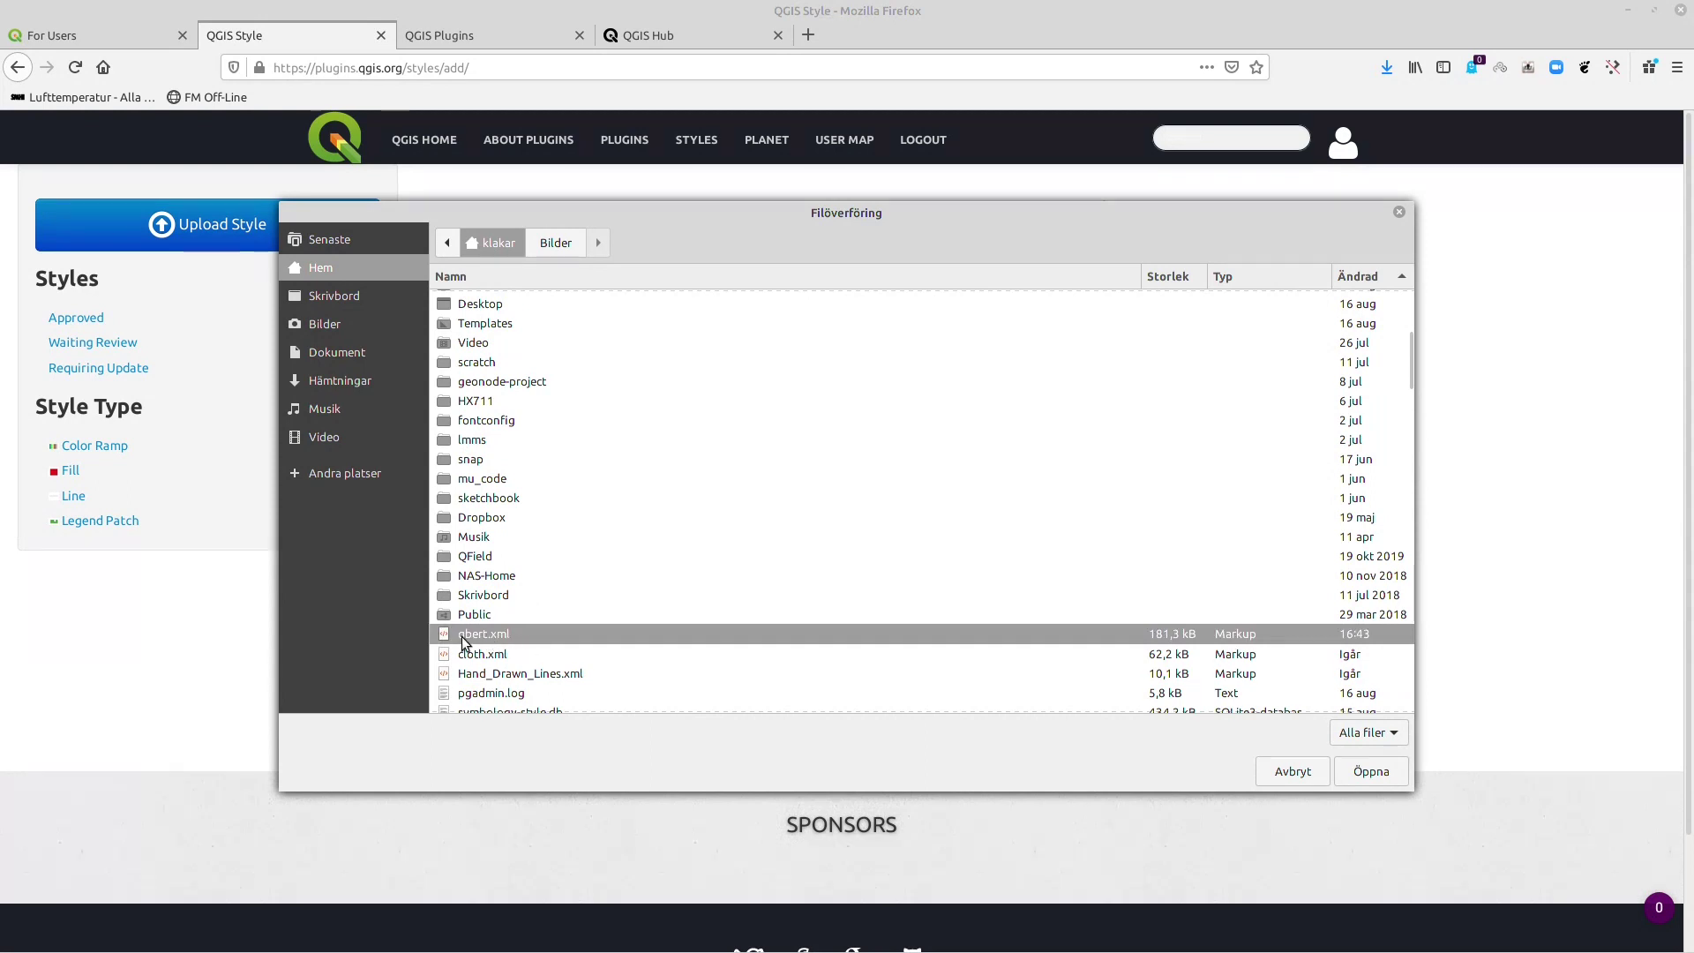
click(1359, 777)
Step: Select qbert.png from the Bilder folder as the style's thumbnail
click(491, 434)
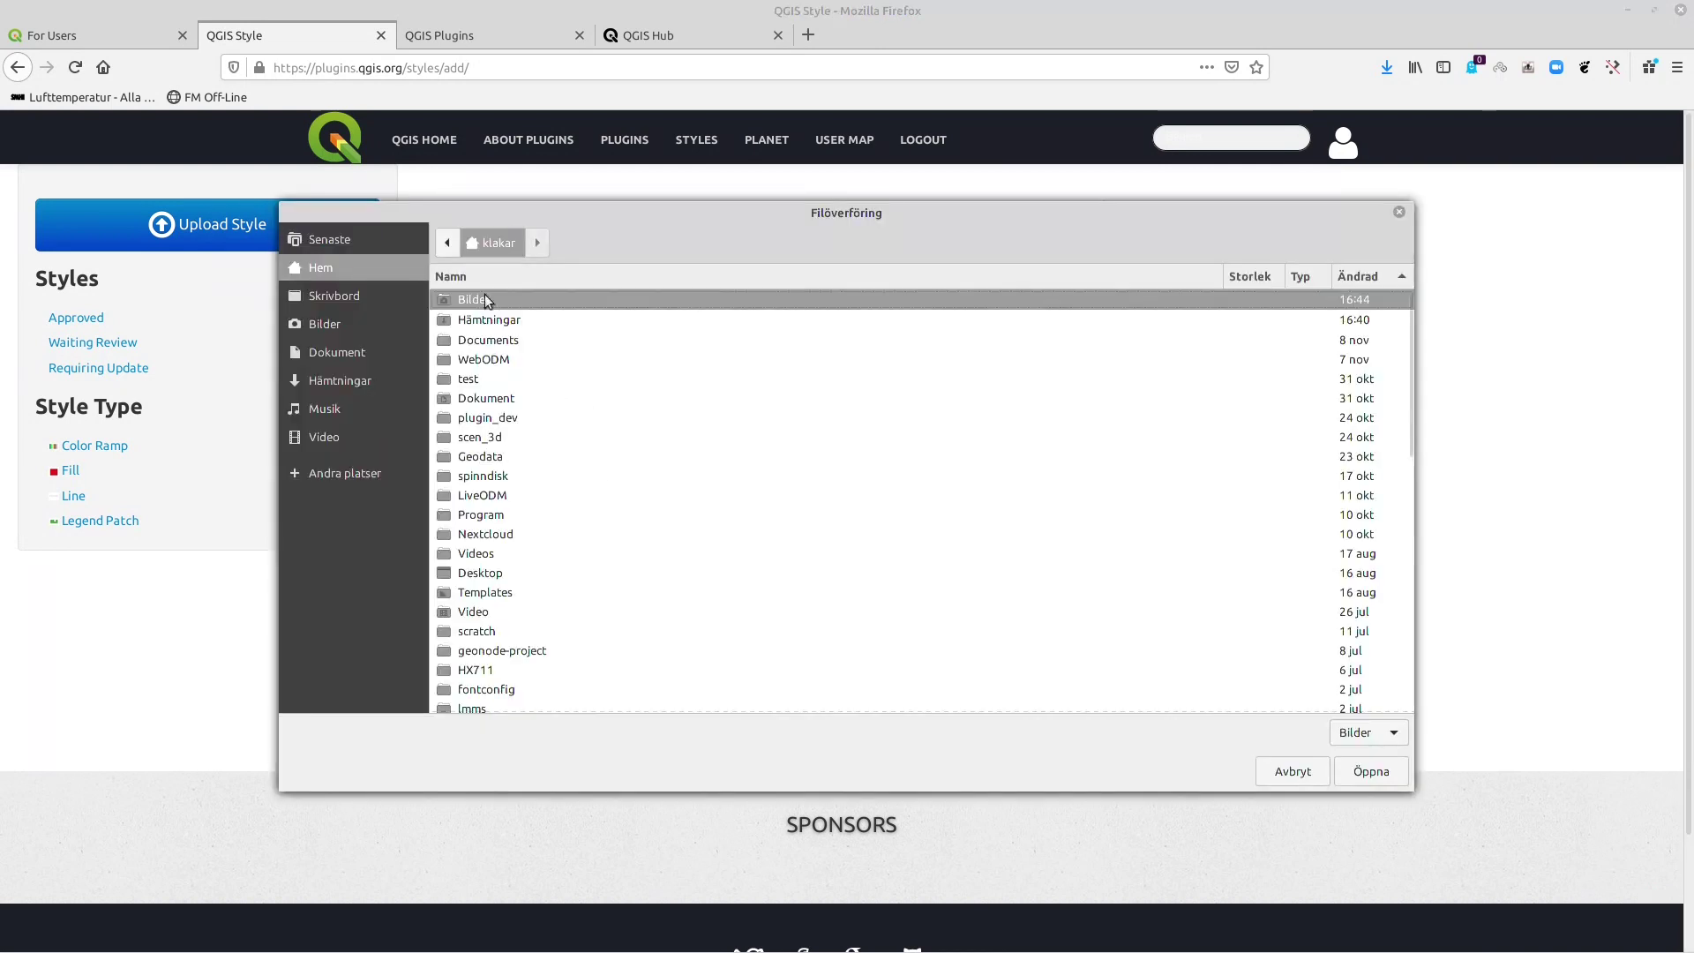
click(339, 324)
click(503, 651)
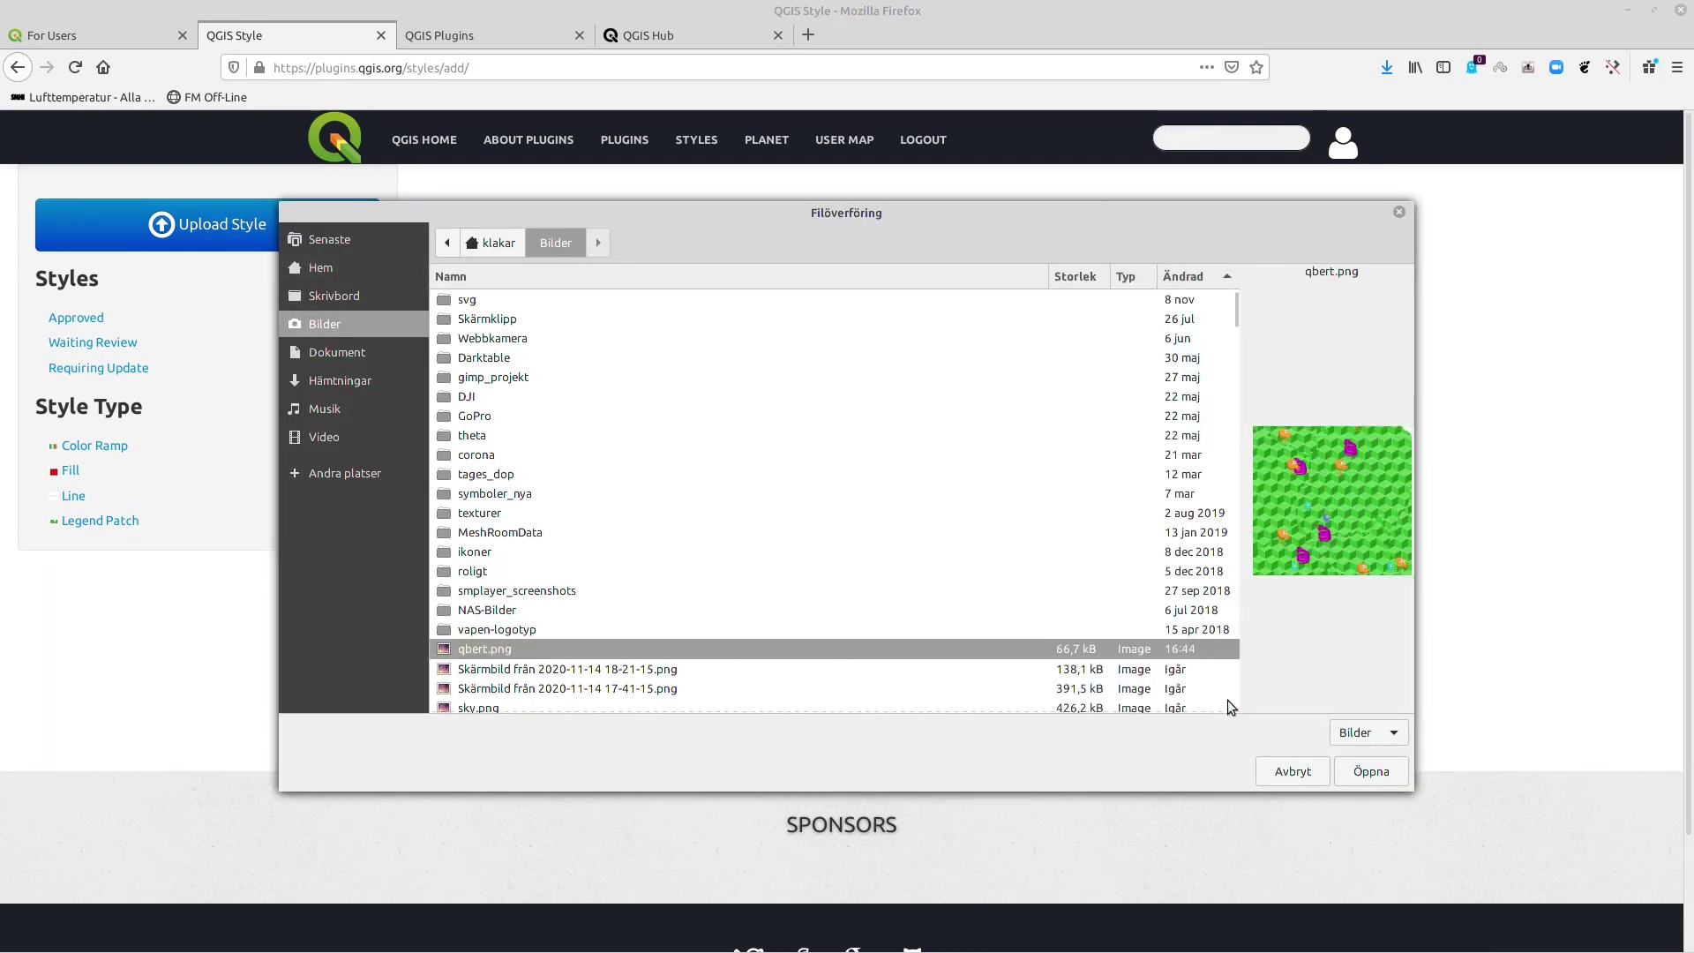
click(1364, 767)
Step: Enter "Description" as the style's description, upload the style, and show the styles waiting for review
click(540, 565)
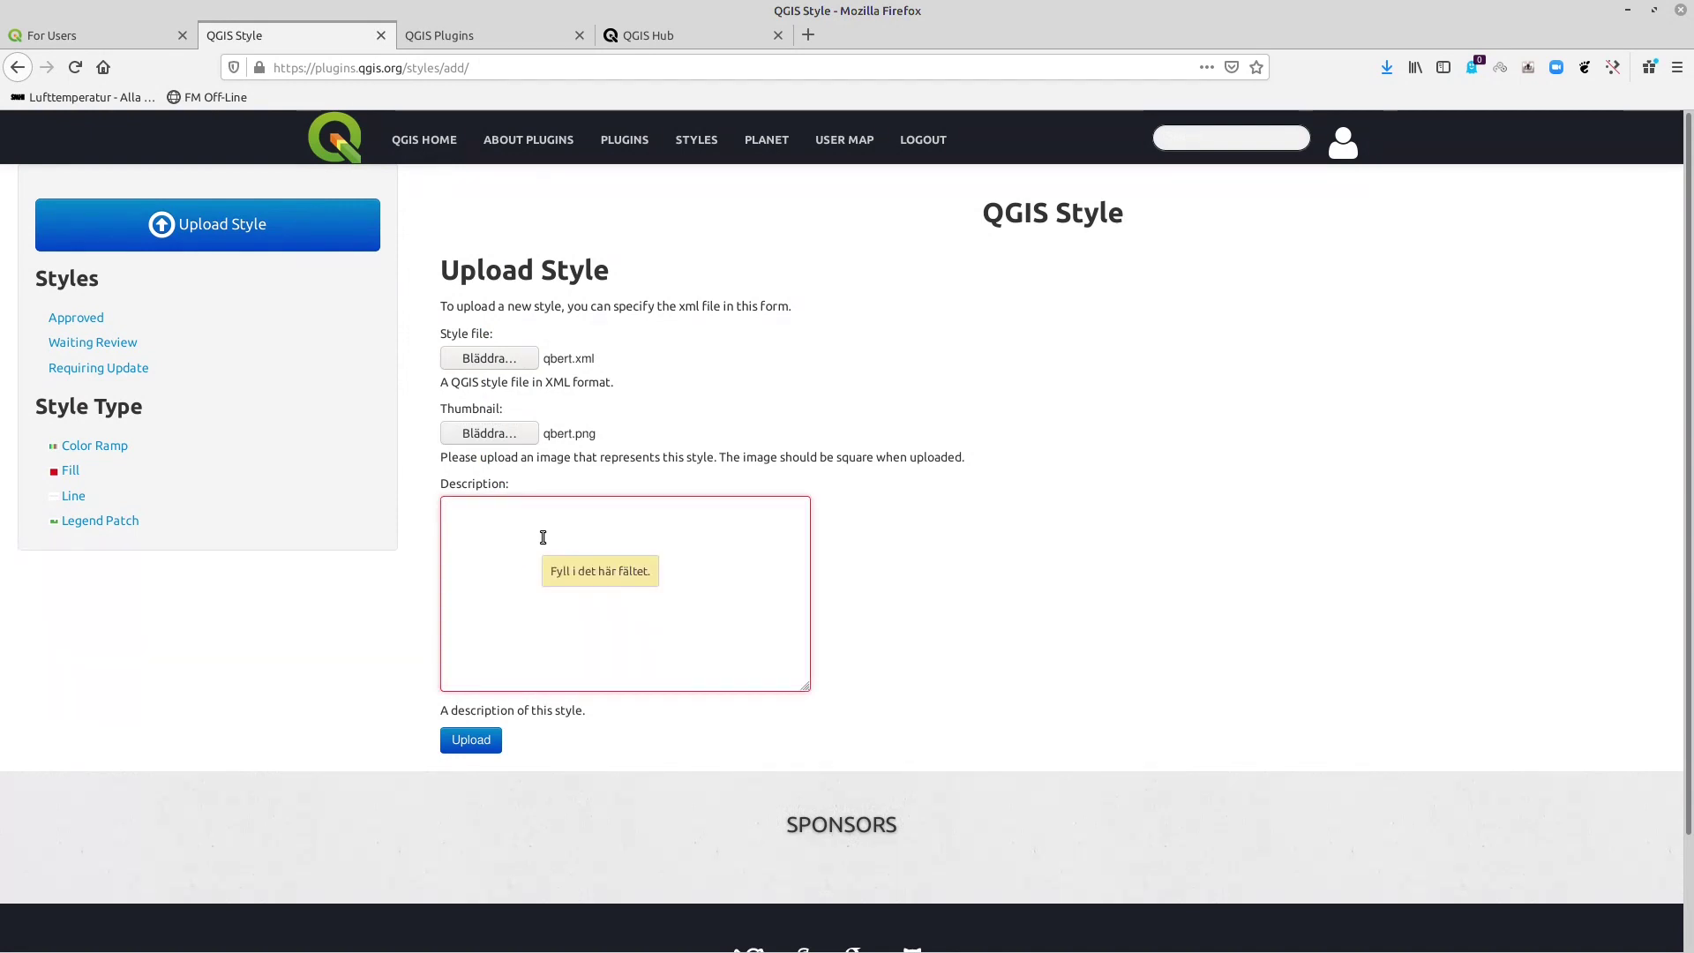
text(Description)
key(Tab)
key(Return)
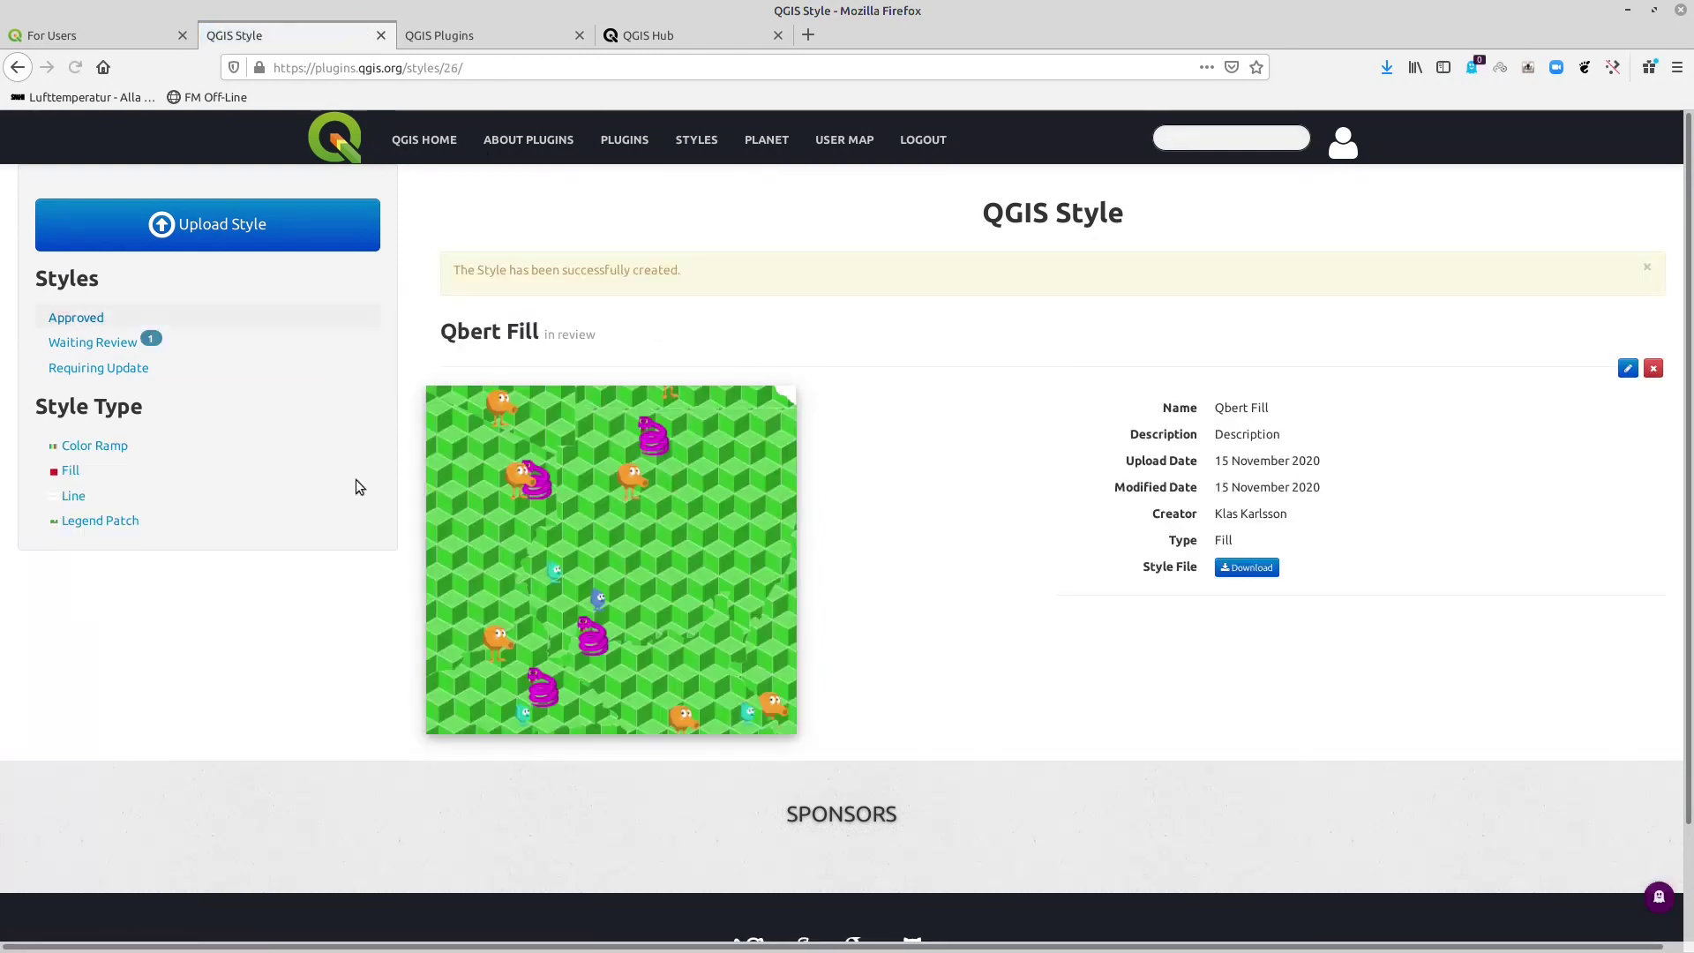
click(79, 350)
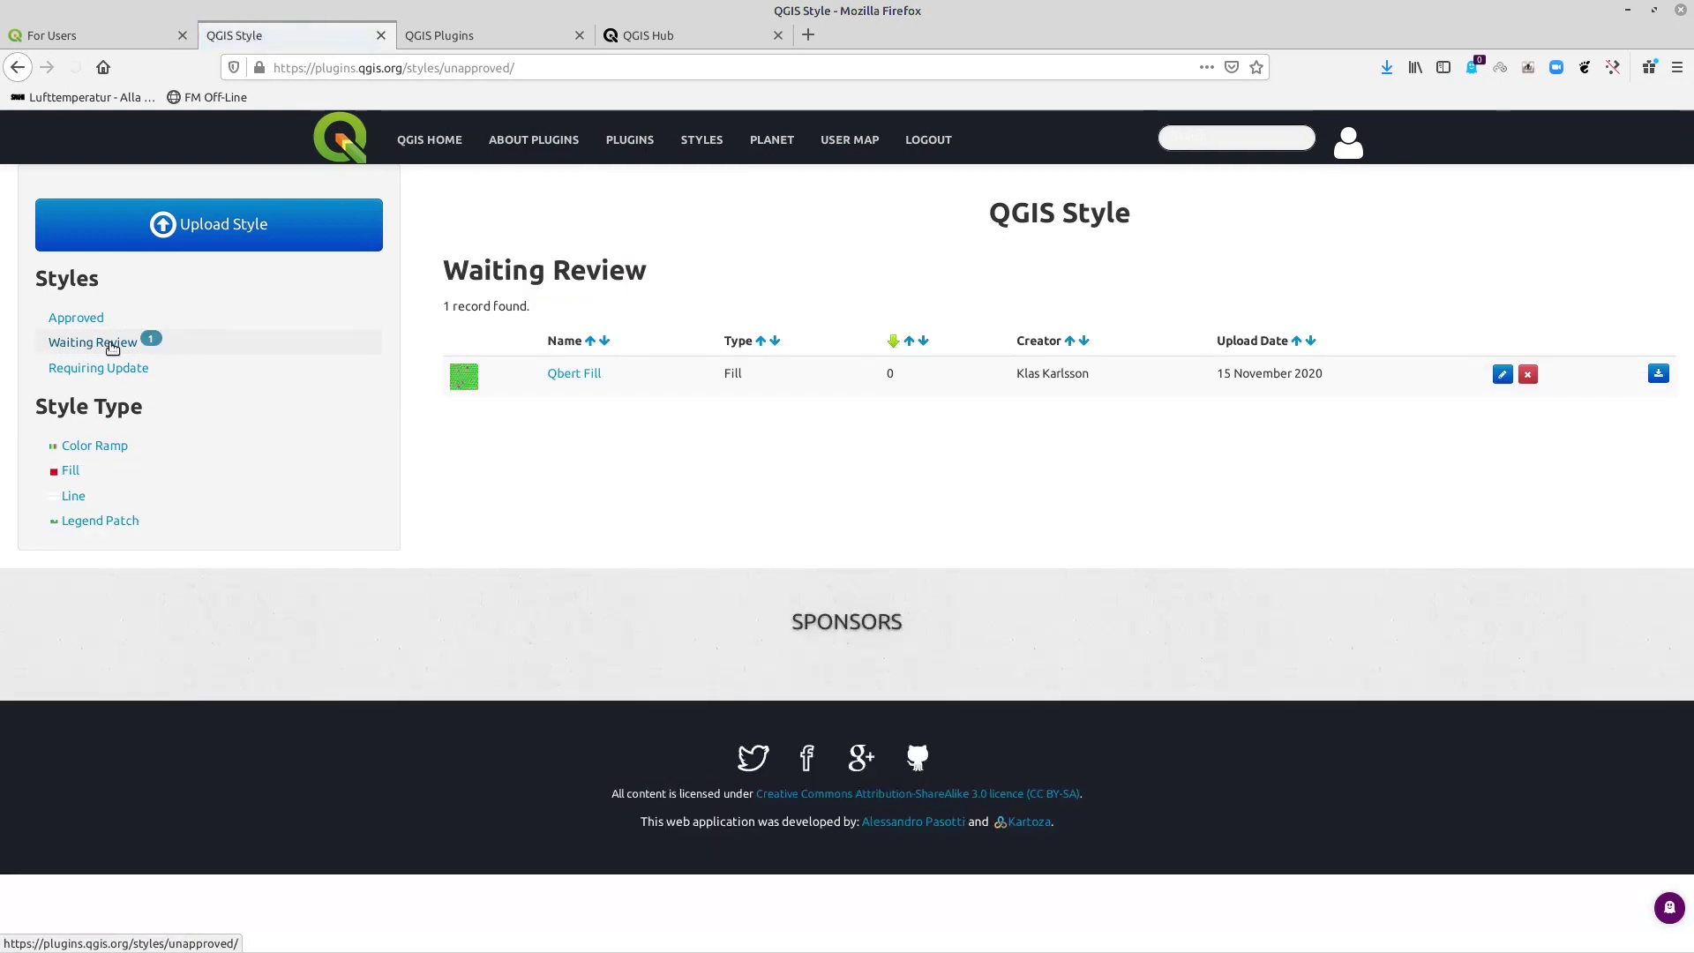
Step: Open the Qbert Fill style awaiting review, check its details, and delete it from the repository
click(575, 374)
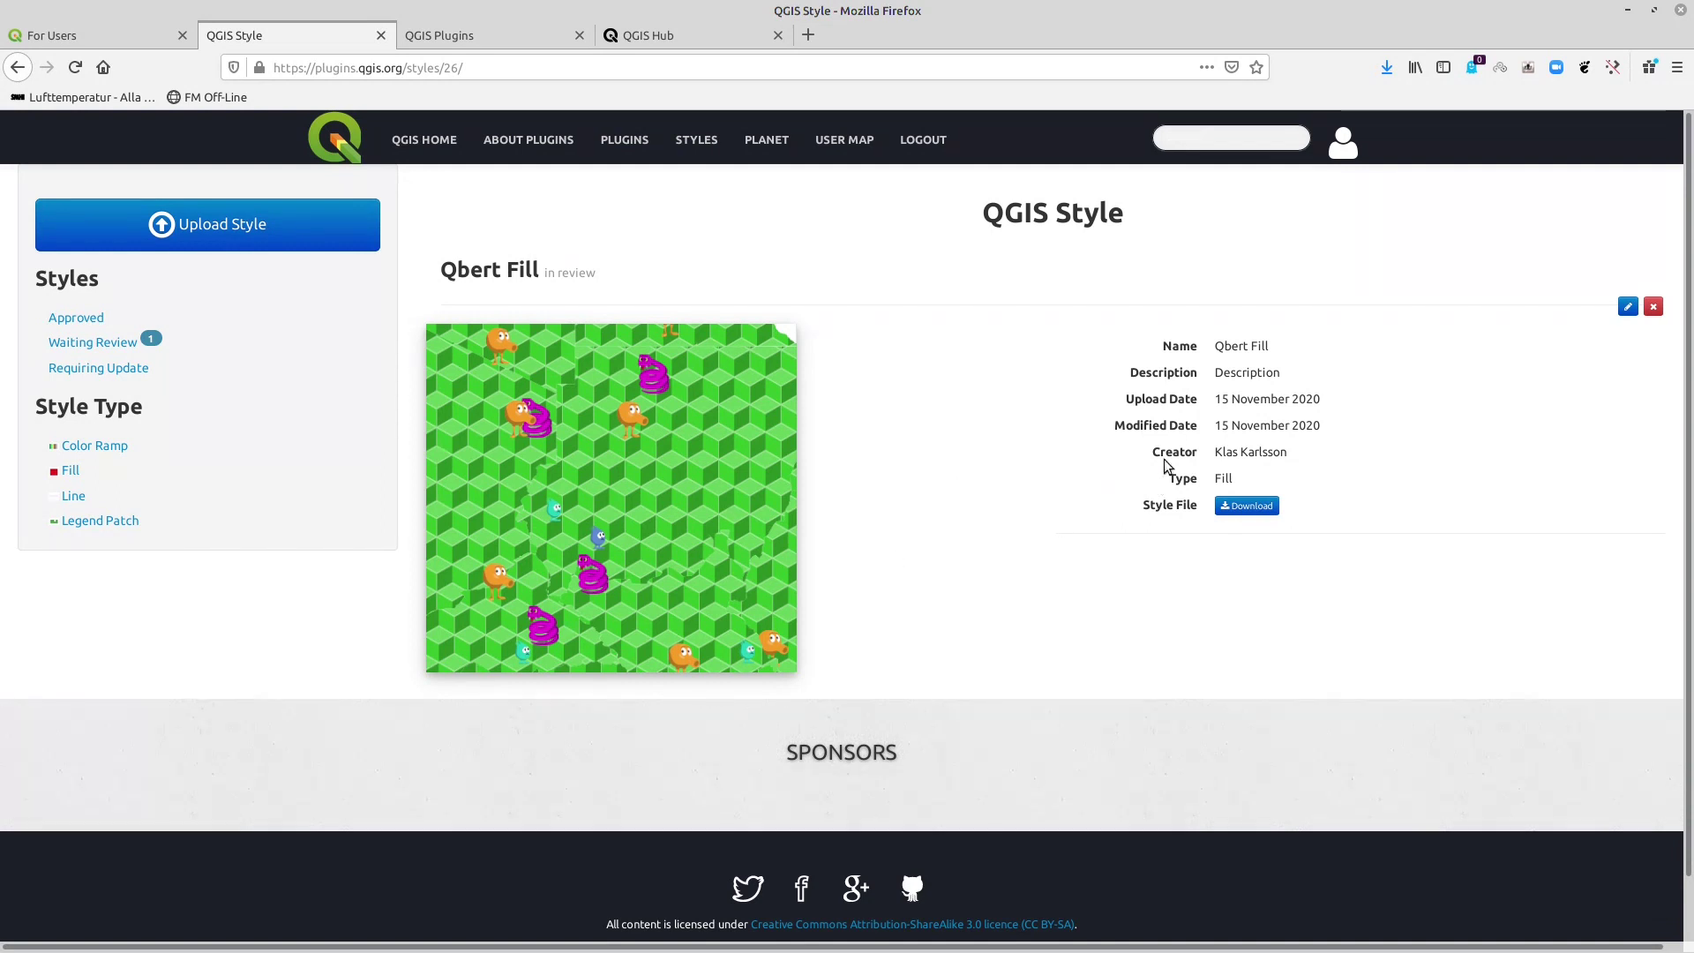
click(1653, 306)
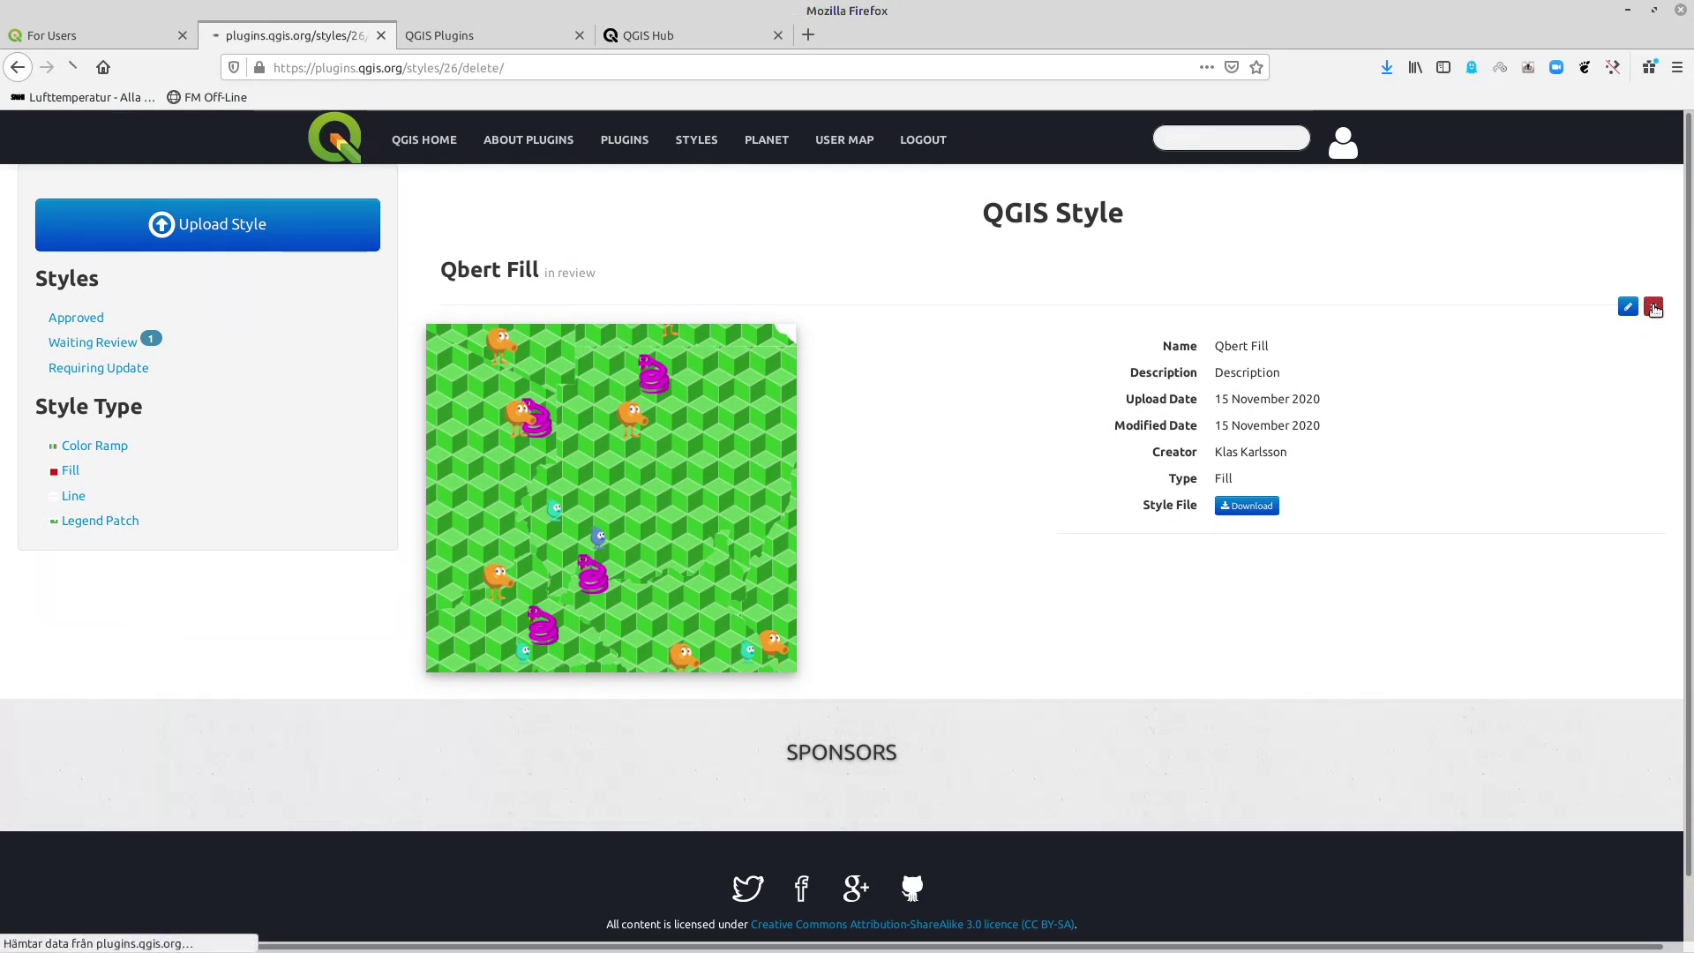
click(471, 363)
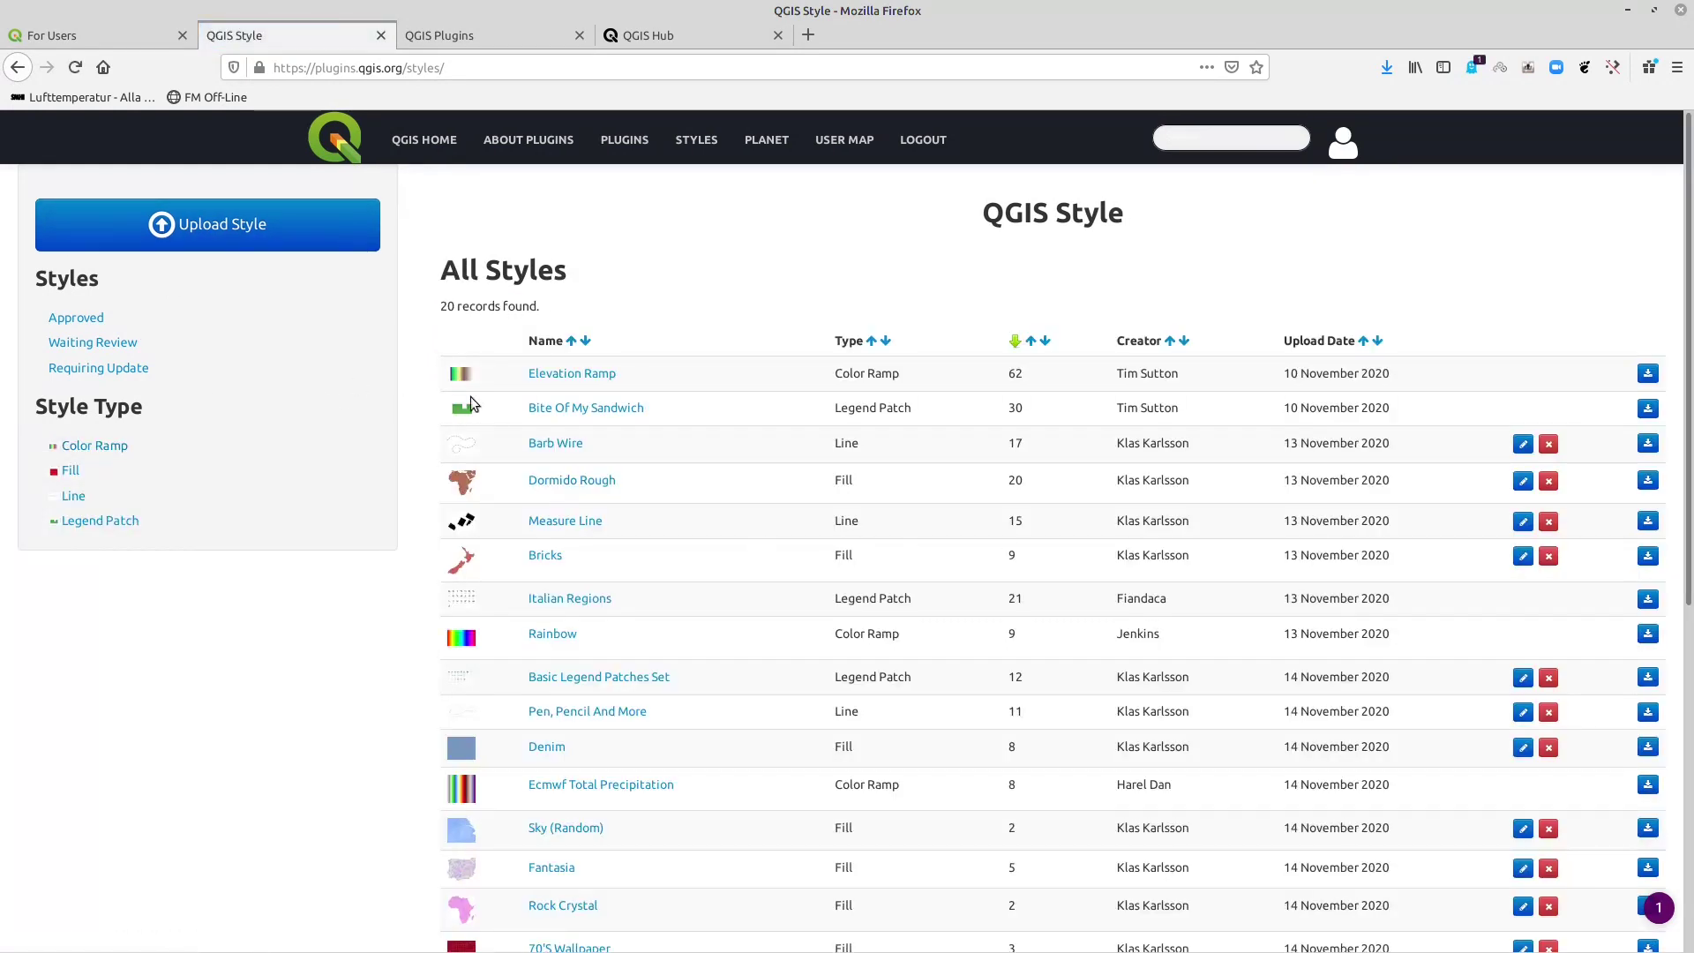
Step: Sort the styles list by name, type and descending download count, and view the update form of the Dormido Rough style
click(576, 341)
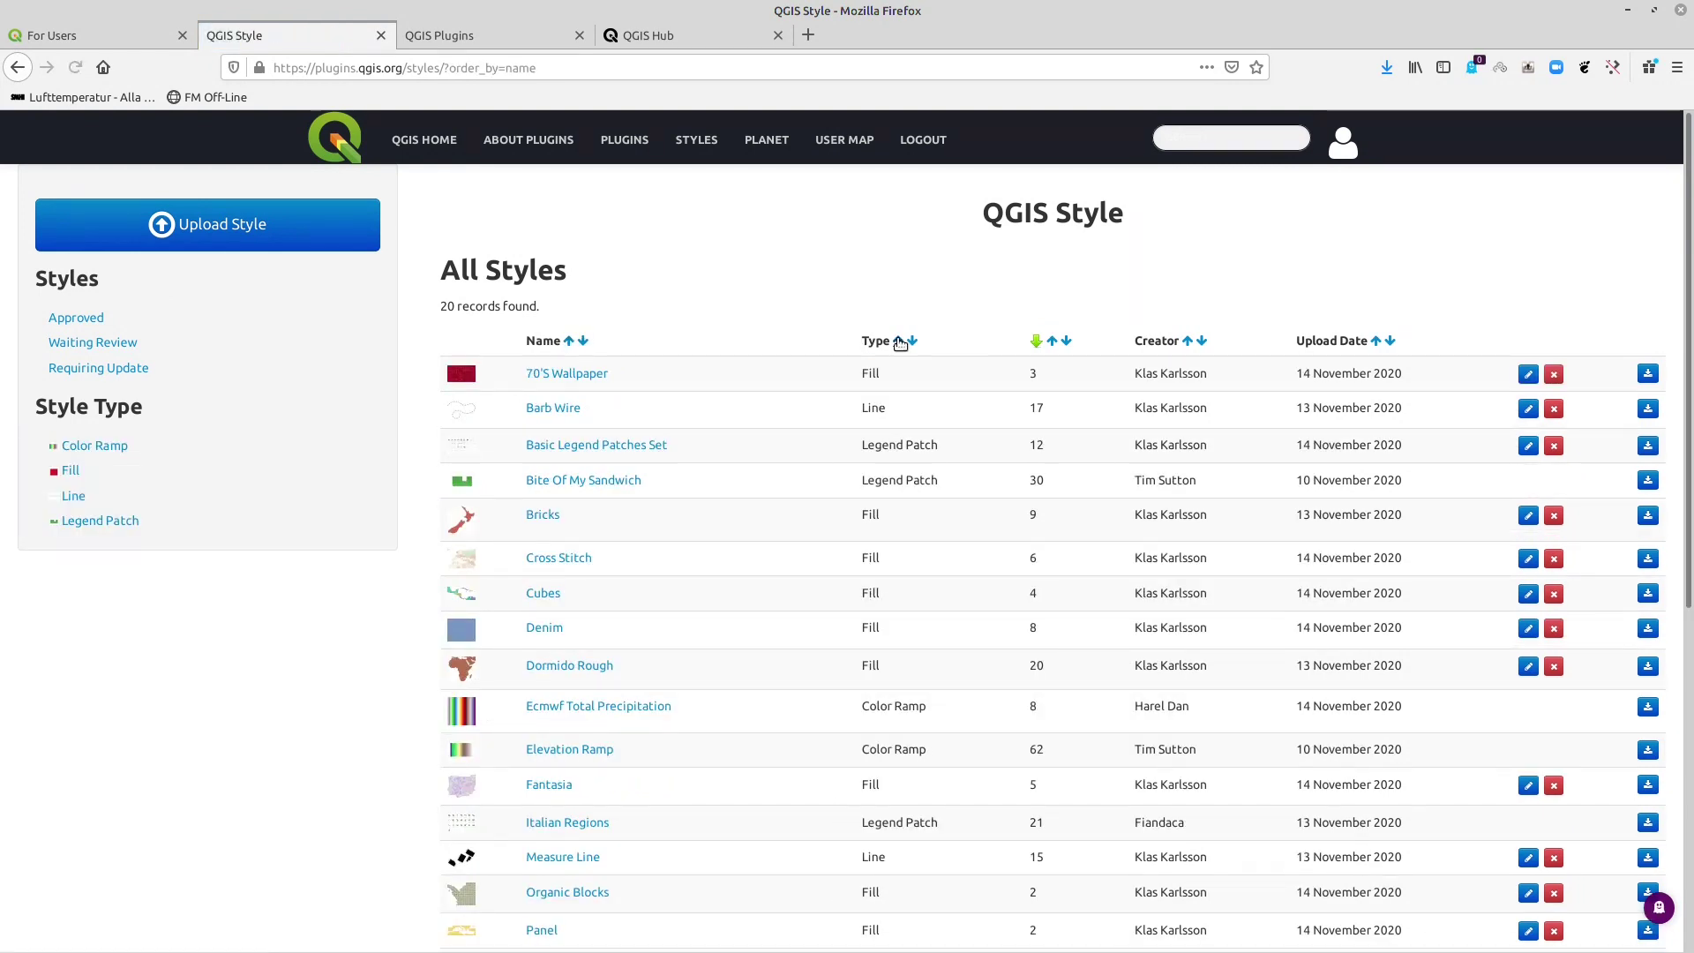
click(901, 342)
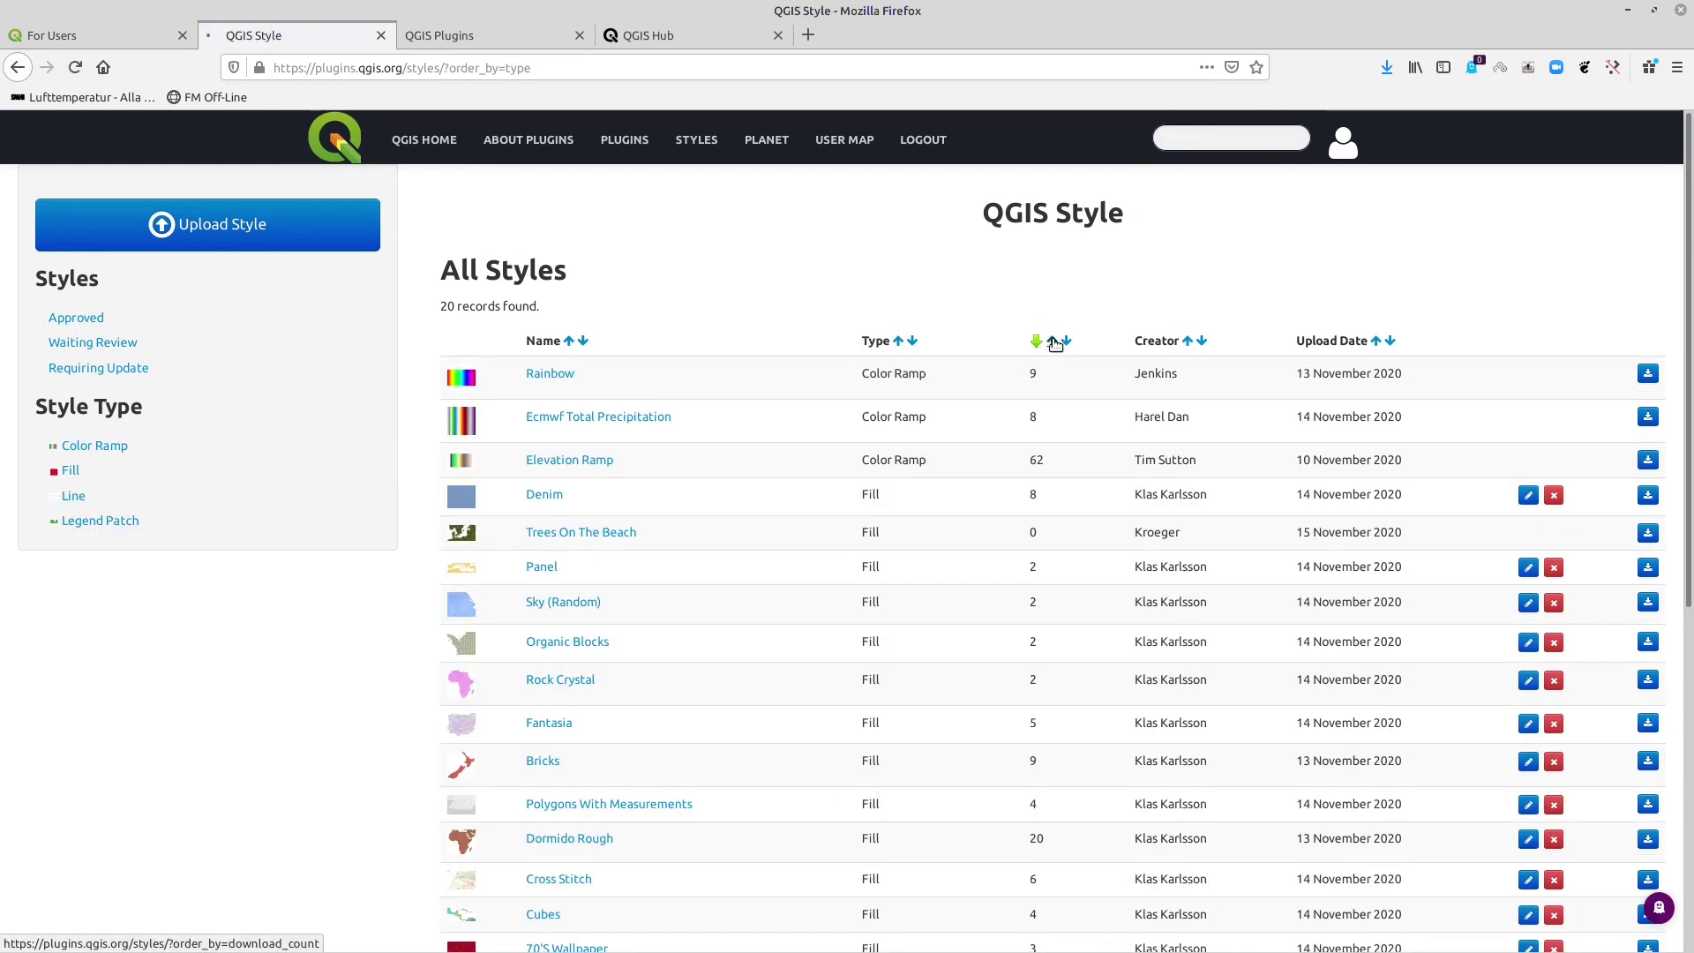
click(1053, 343)
click(1068, 343)
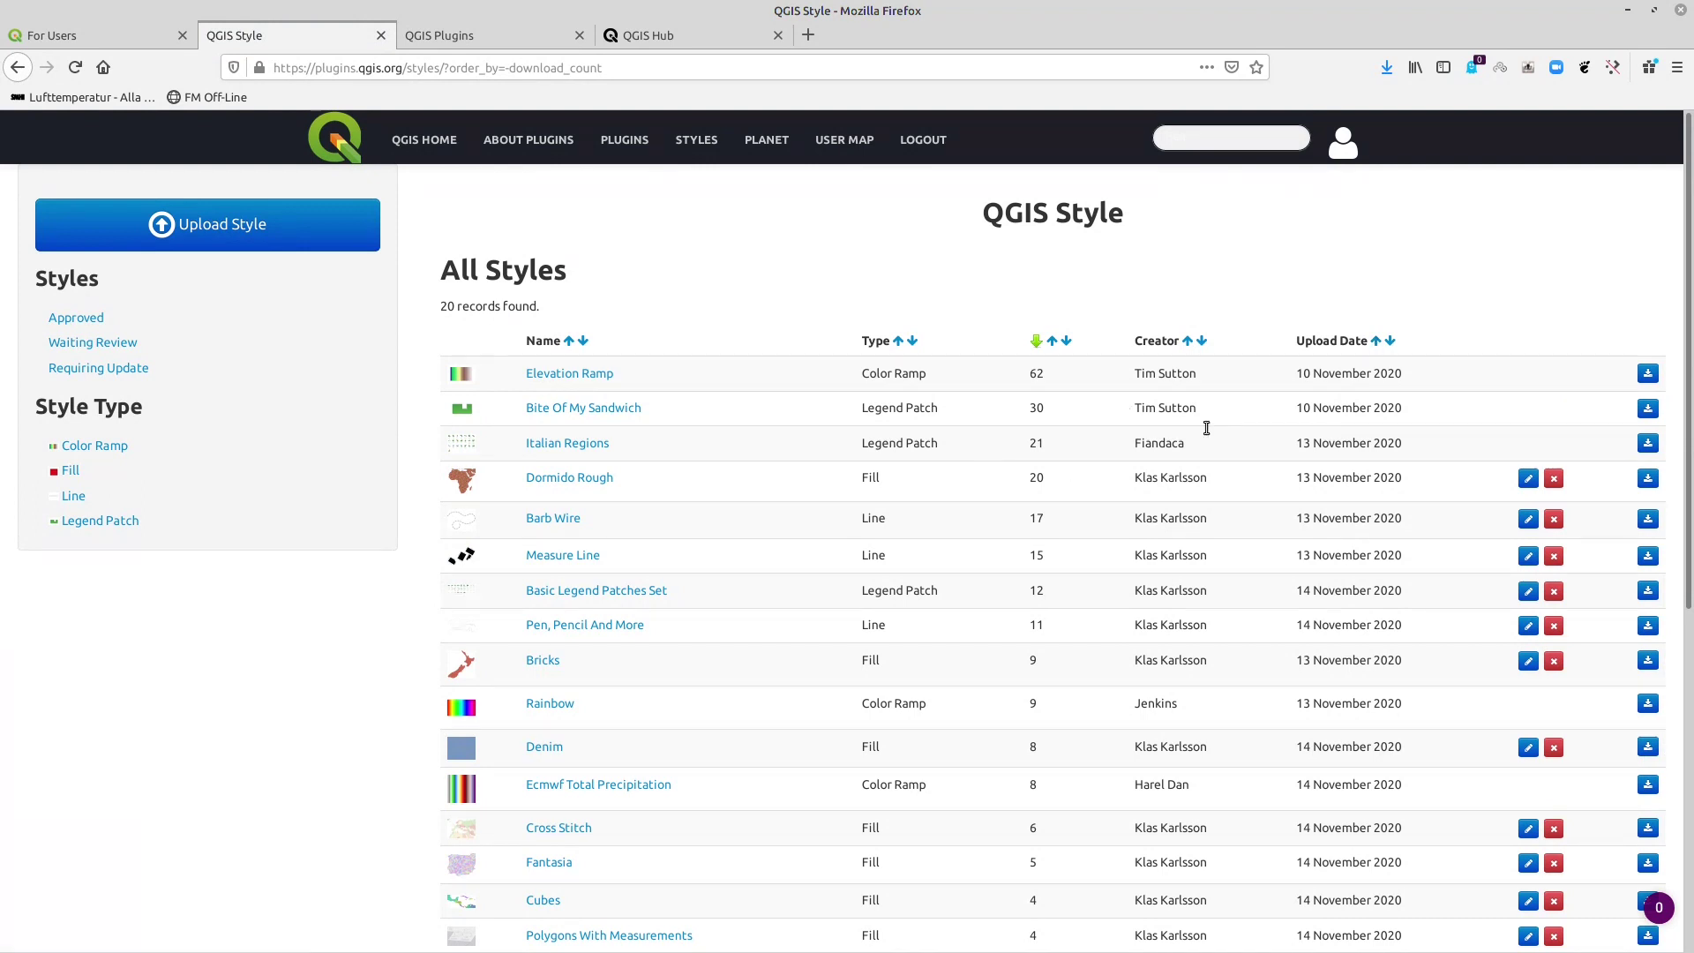
click(1528, 483)
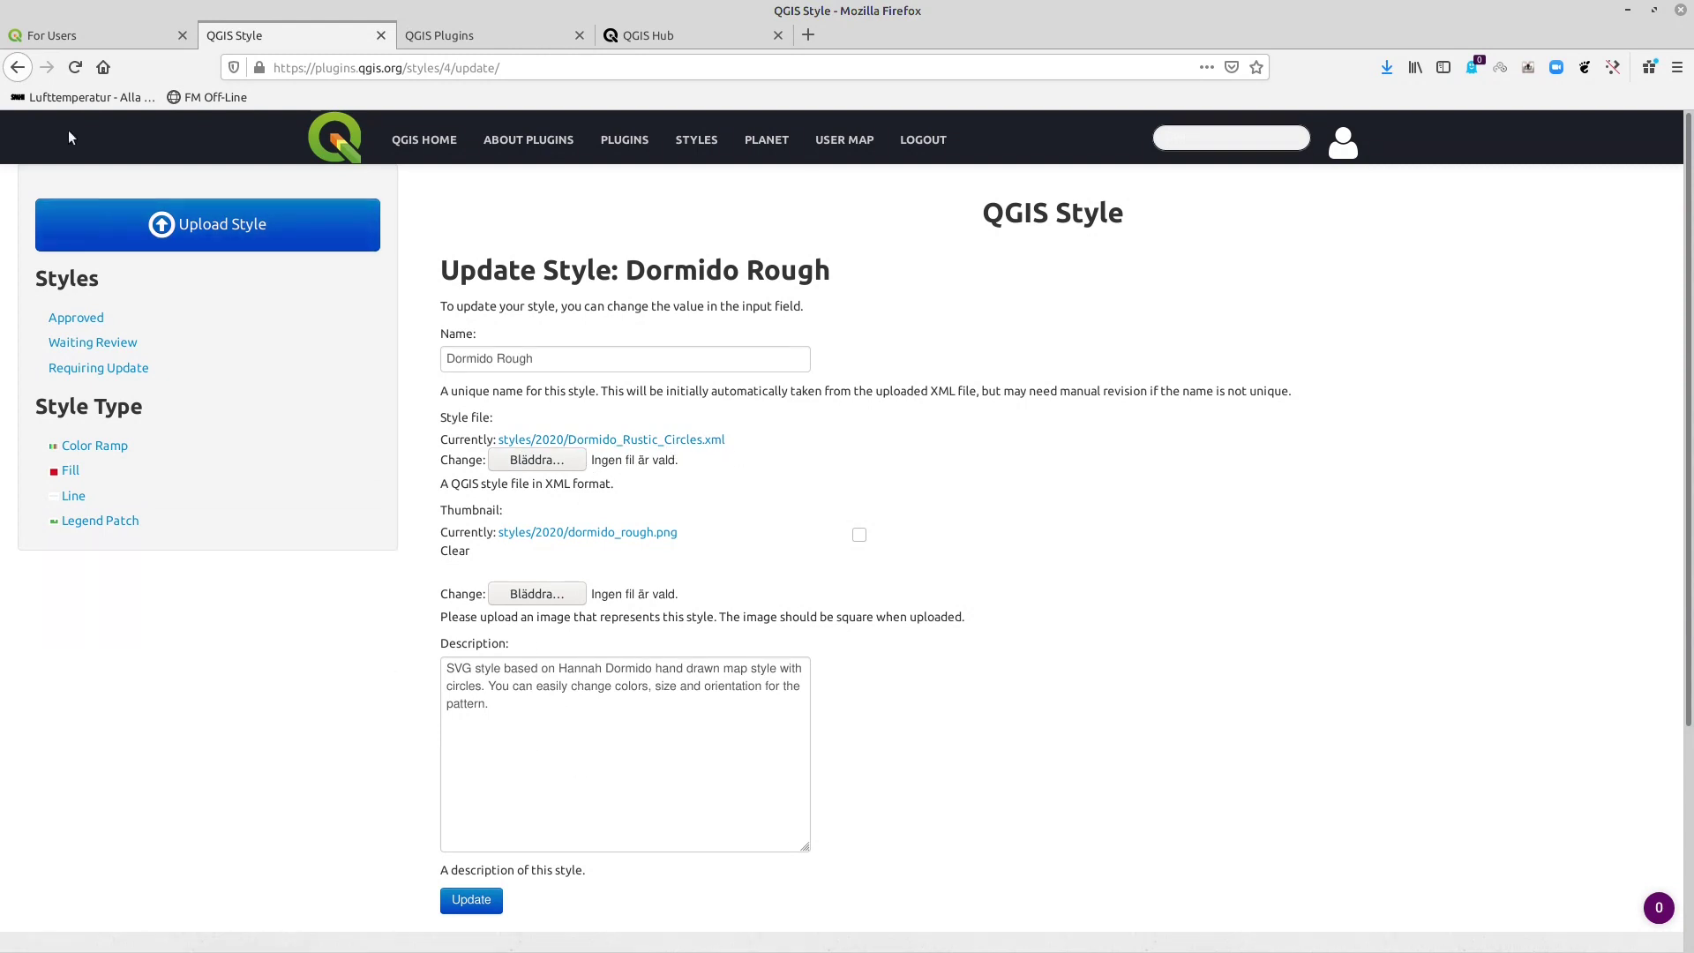
click(18, 67)
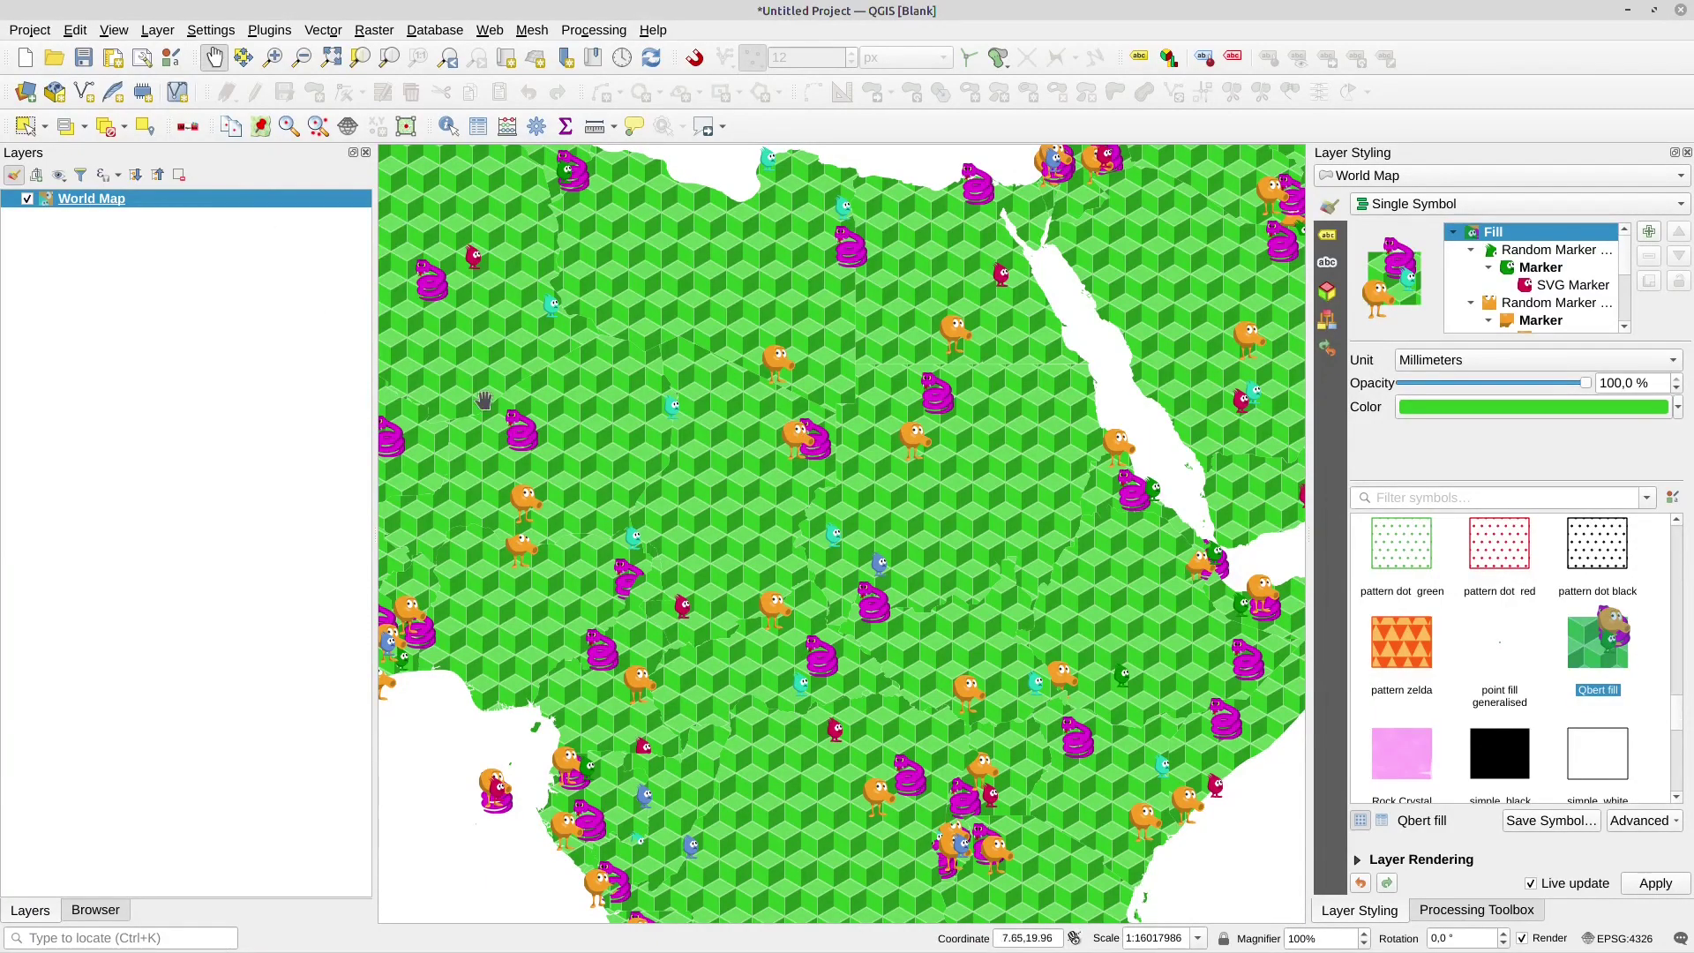
Step: Switch to QGIS and start a new empty project, discarding the current project's unsaved changes
click(24, 57)
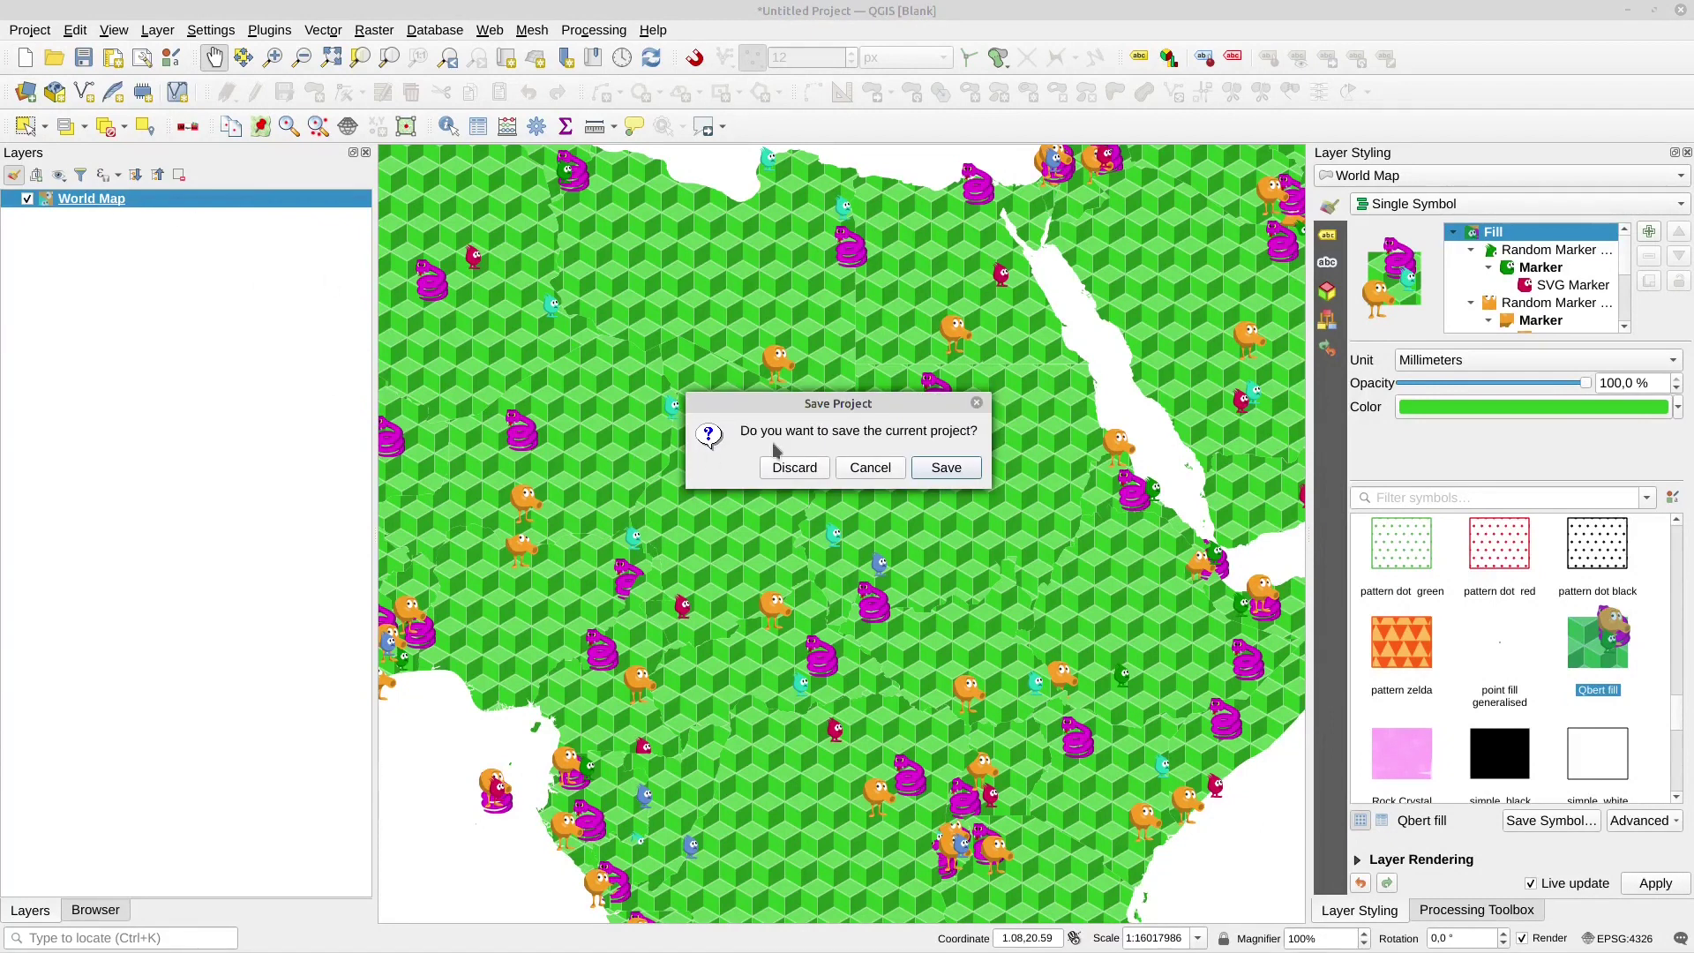
click(794, 468)
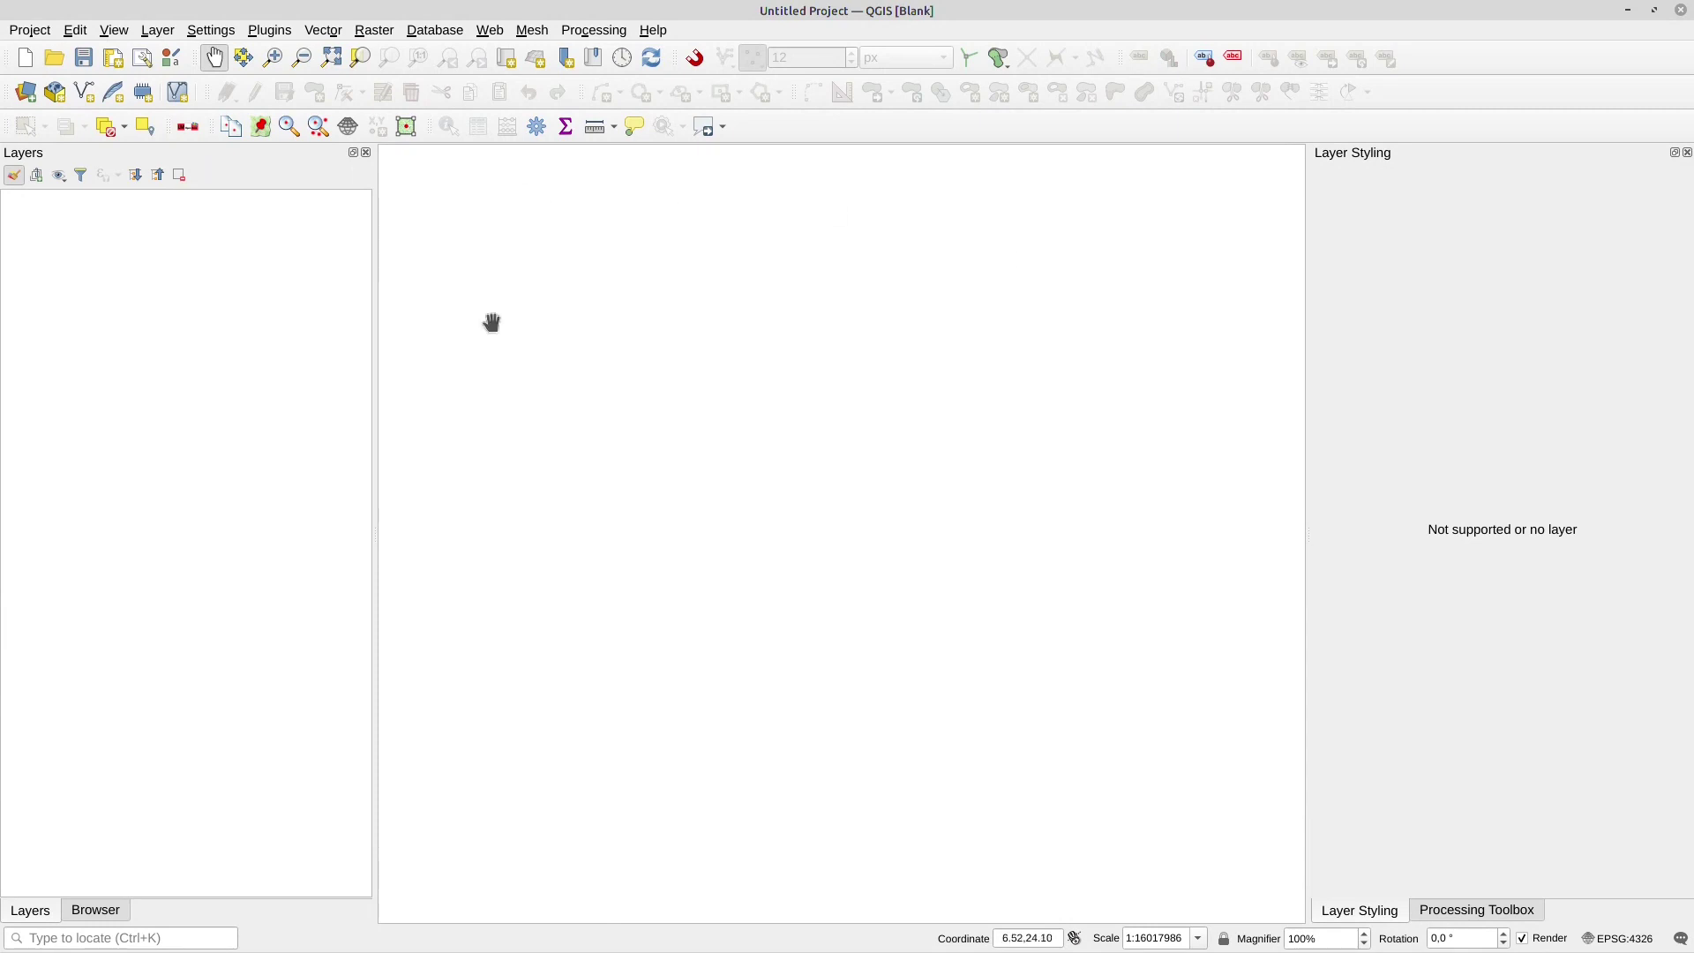
Step: Open the Style Manager, look over the favorite symbols, and close it
click(171, 58)
mouse_move(727, 239)
mouse_down()
mouse_move(710, 218)
mouse_move(724, 232)
mouse_up()
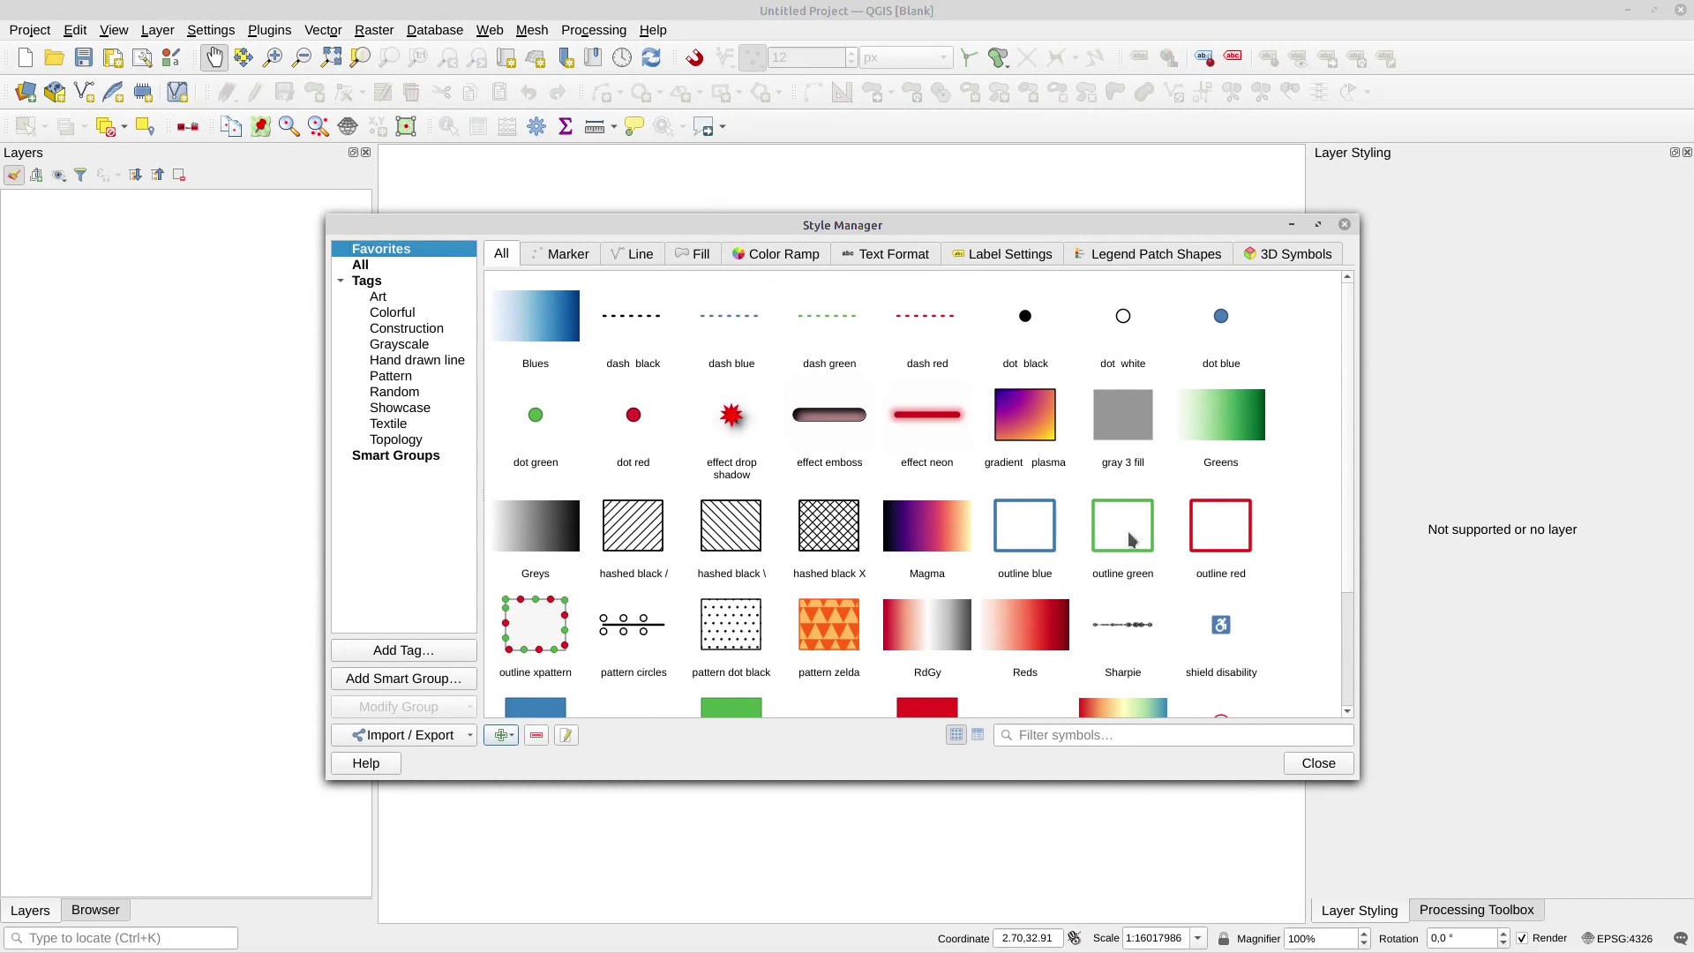
mouse_move(1129, 540)
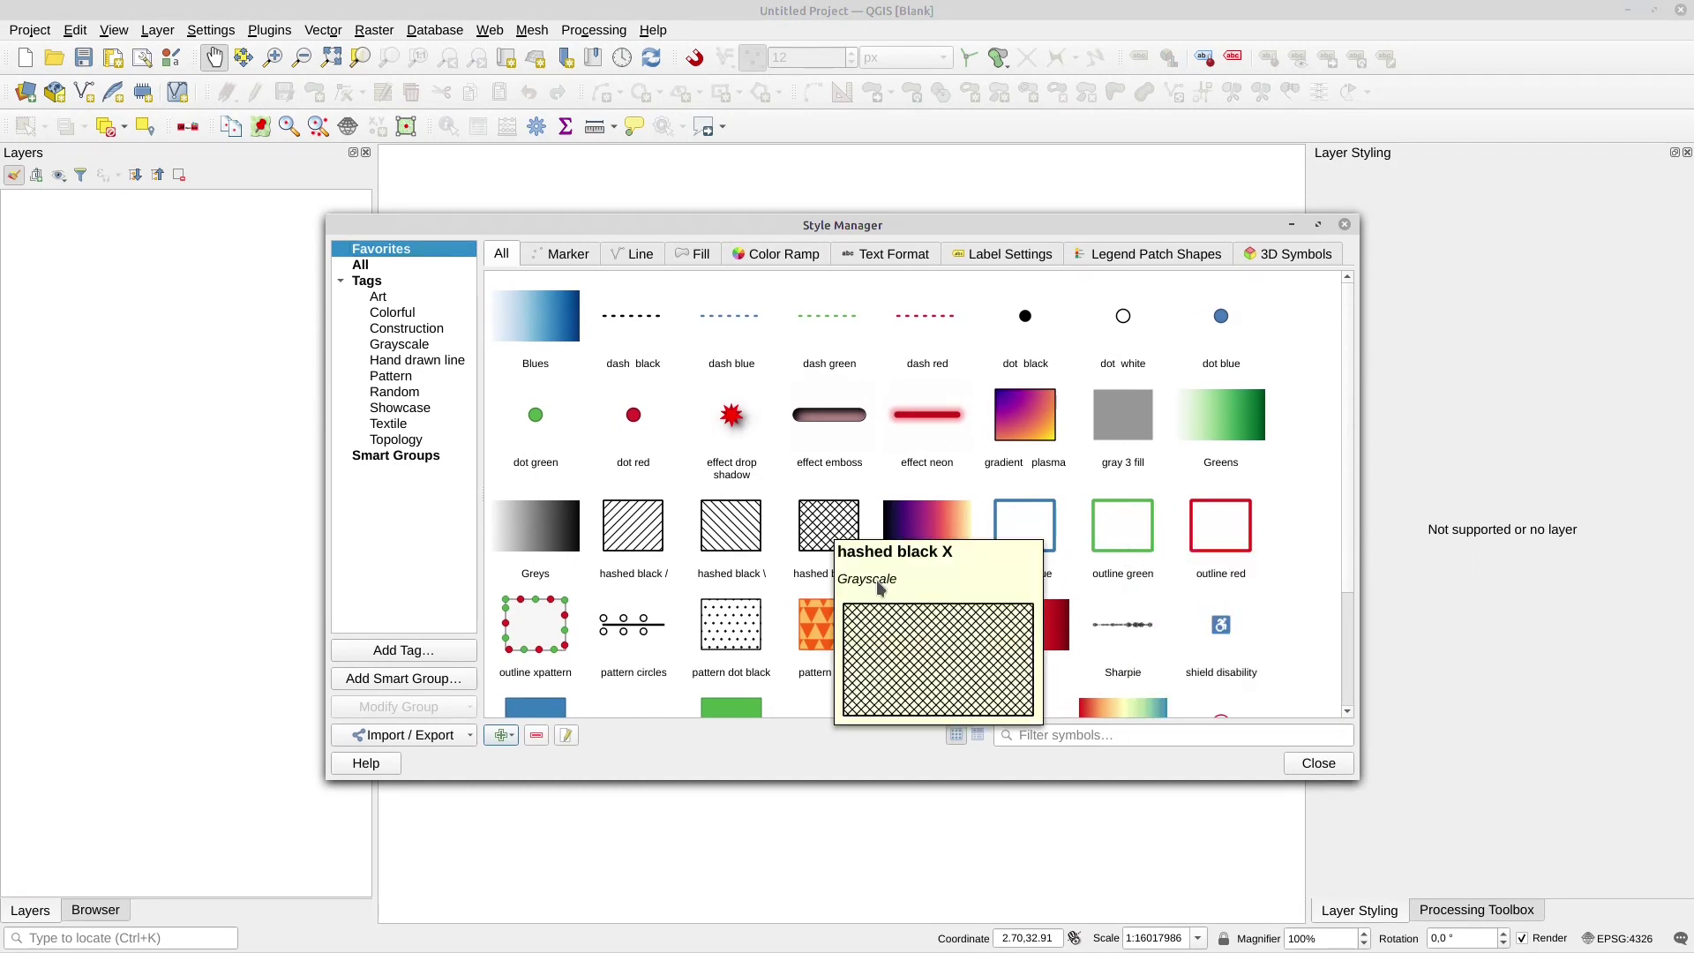
click(1110, 736)
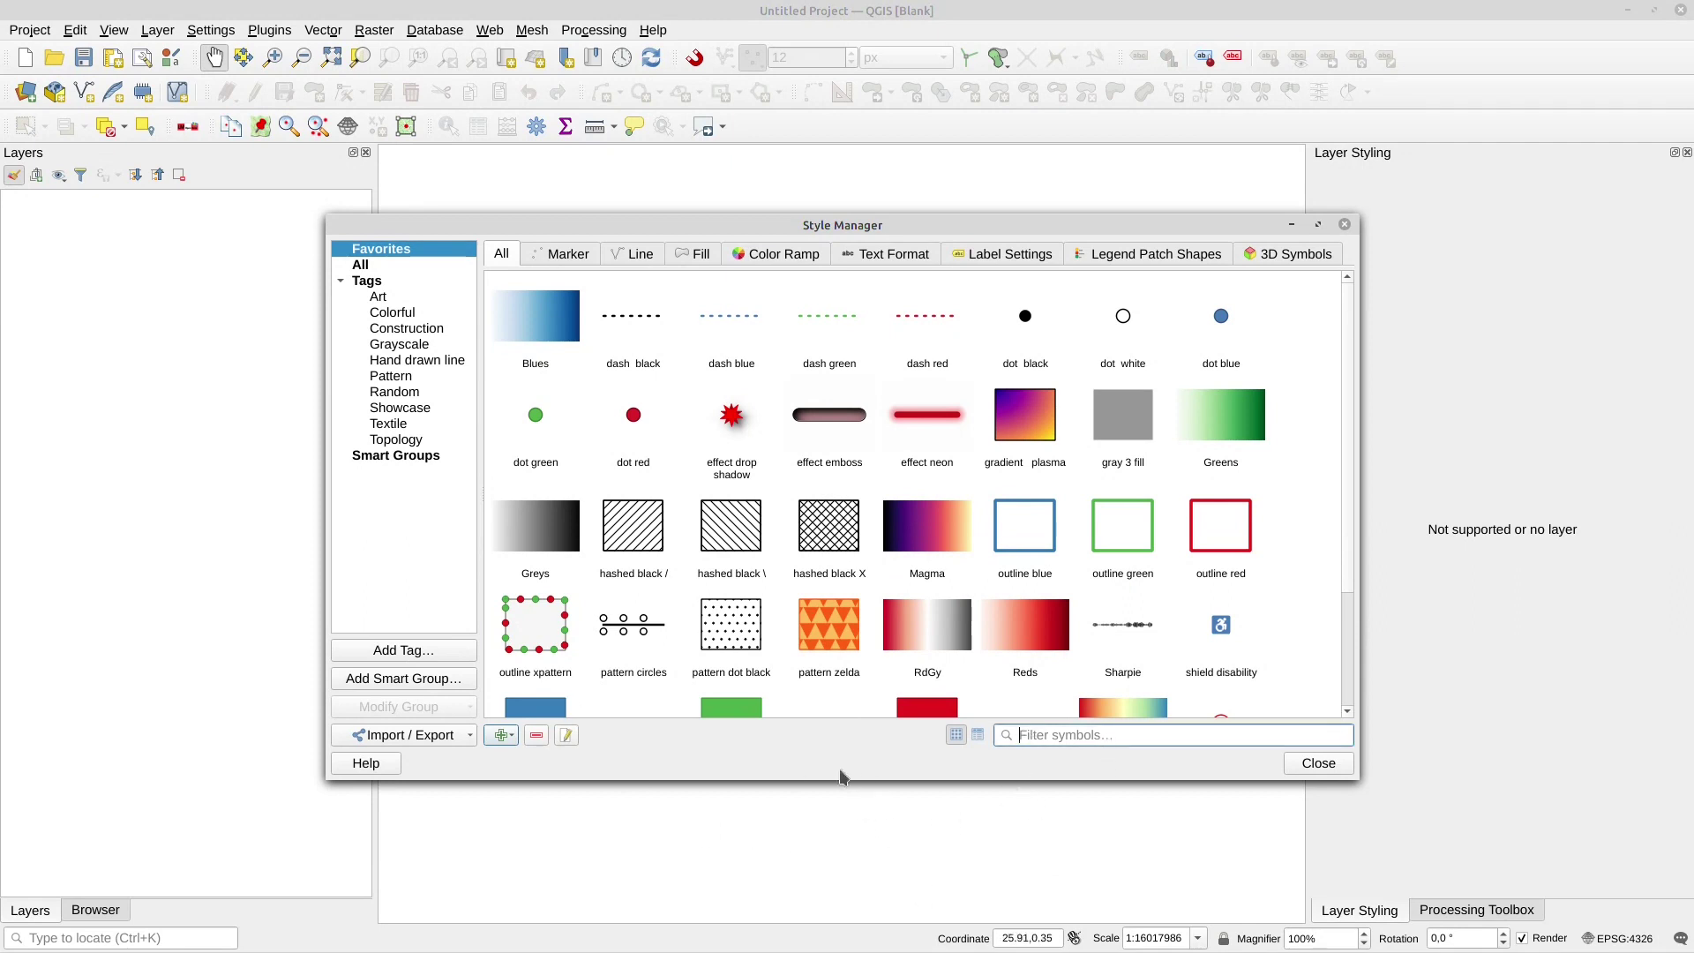
drag(817, 230, 836, 225)
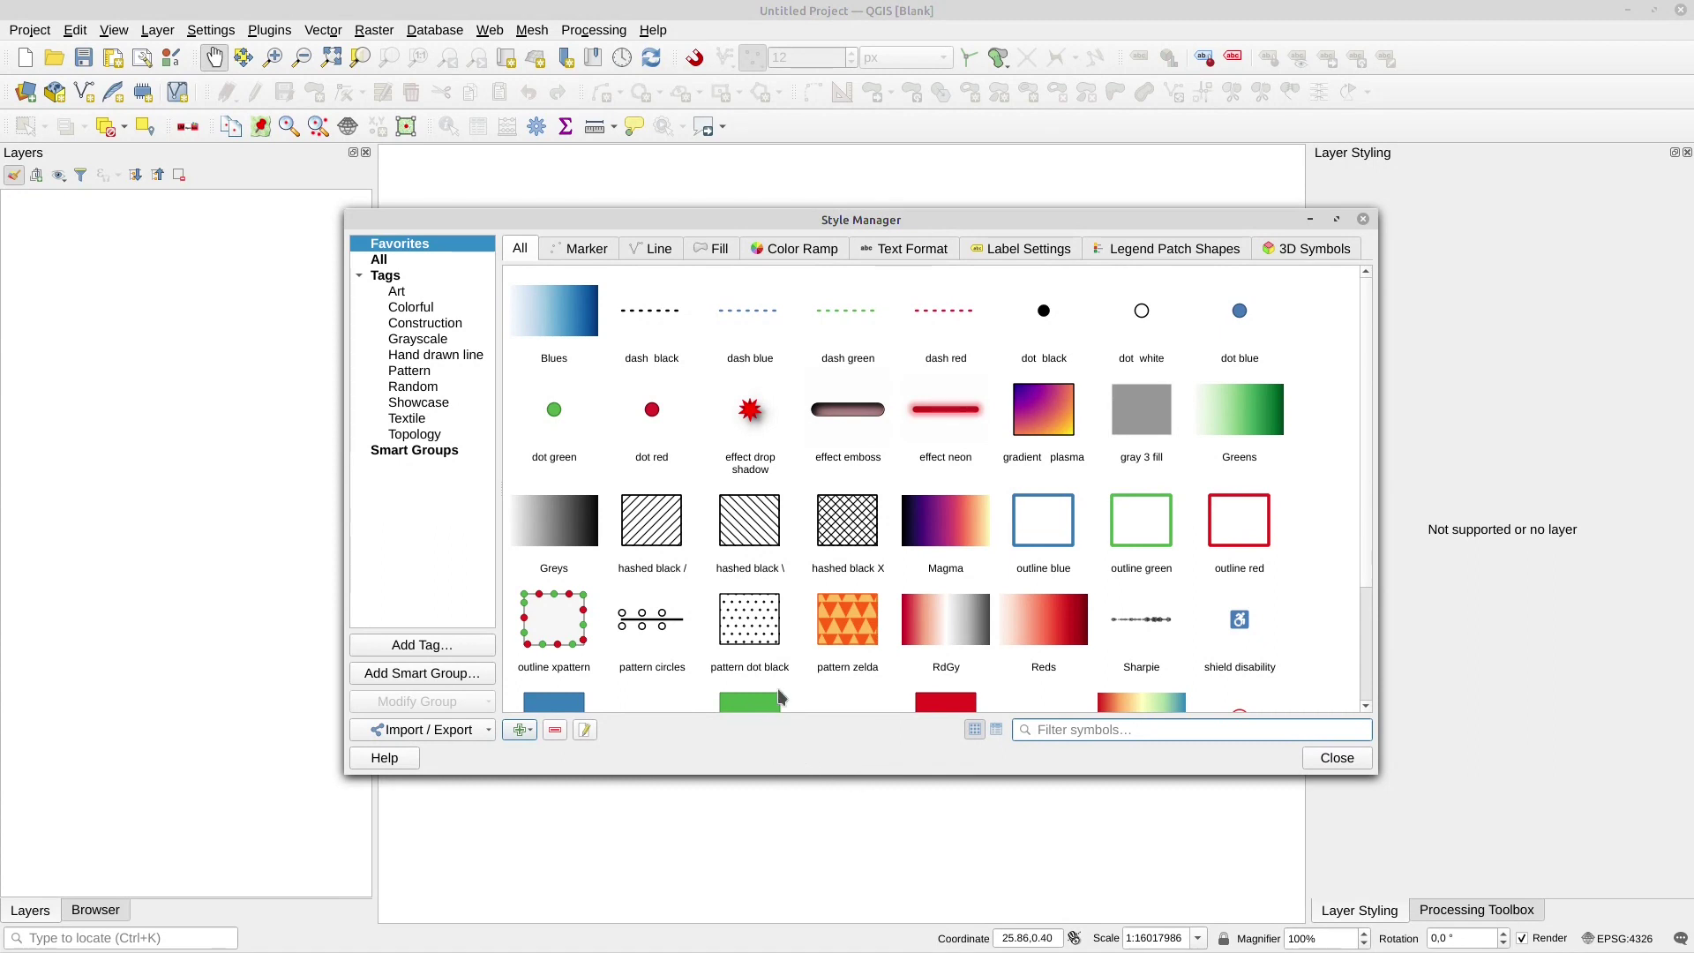
click(1336, 765)
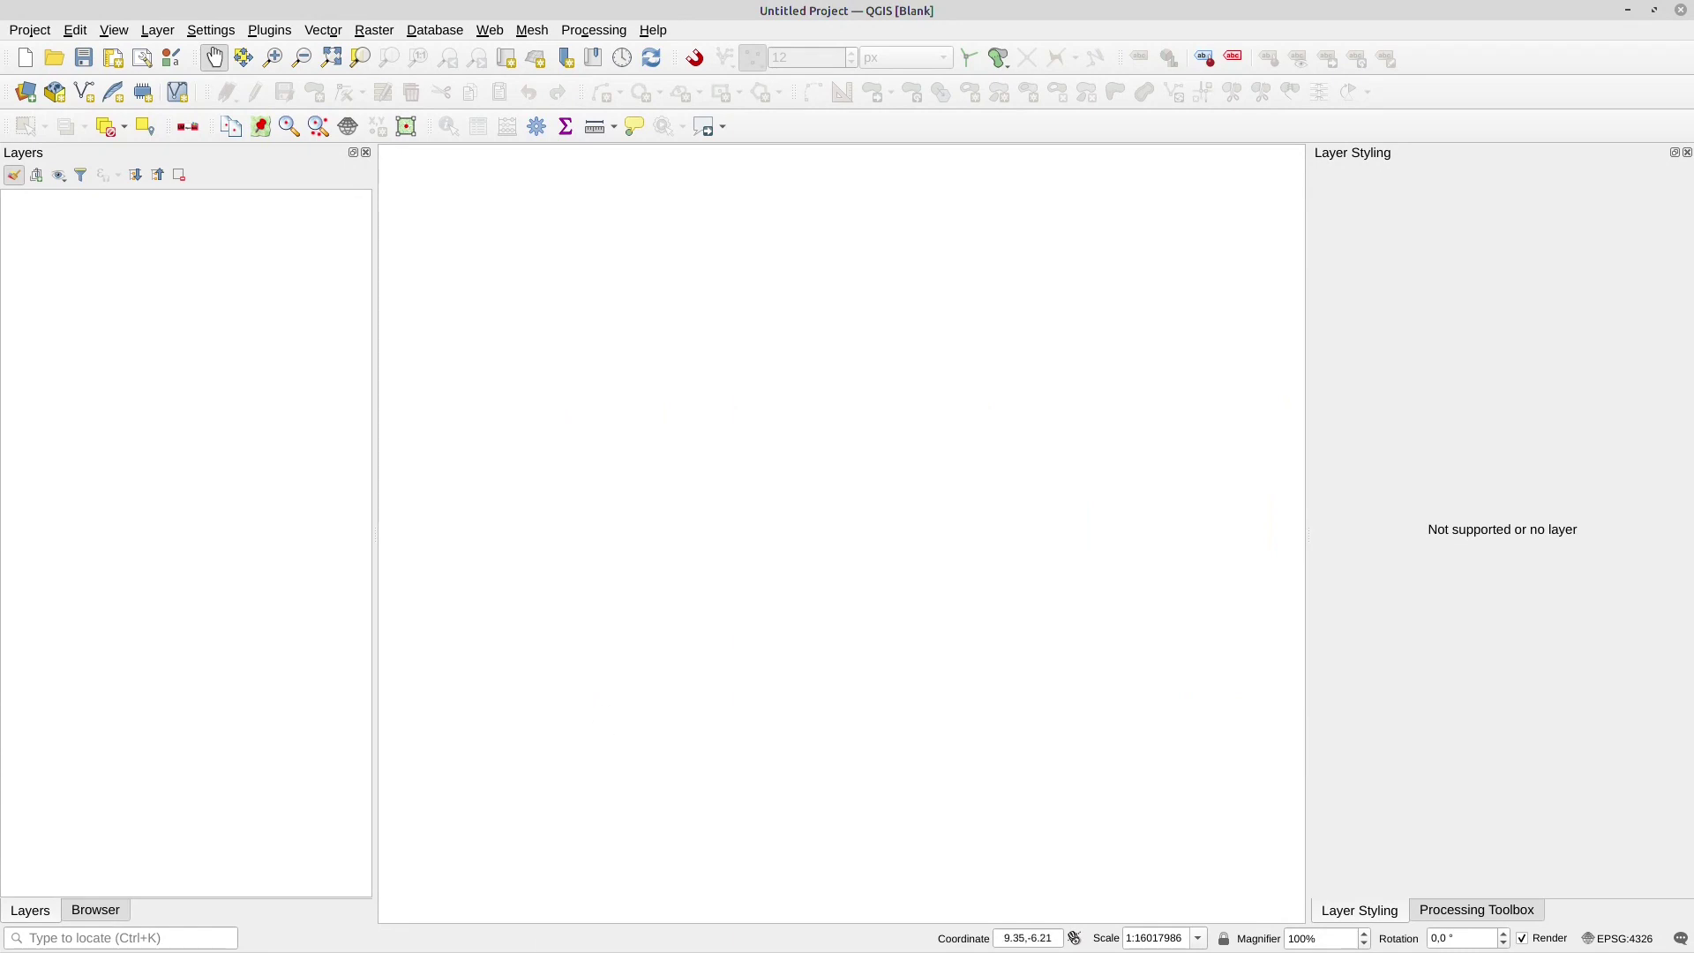
Step: Switch back to Firefox, view the Measure Line and Fantasia style pages, and return to the full styles list
key(alt+Tab)
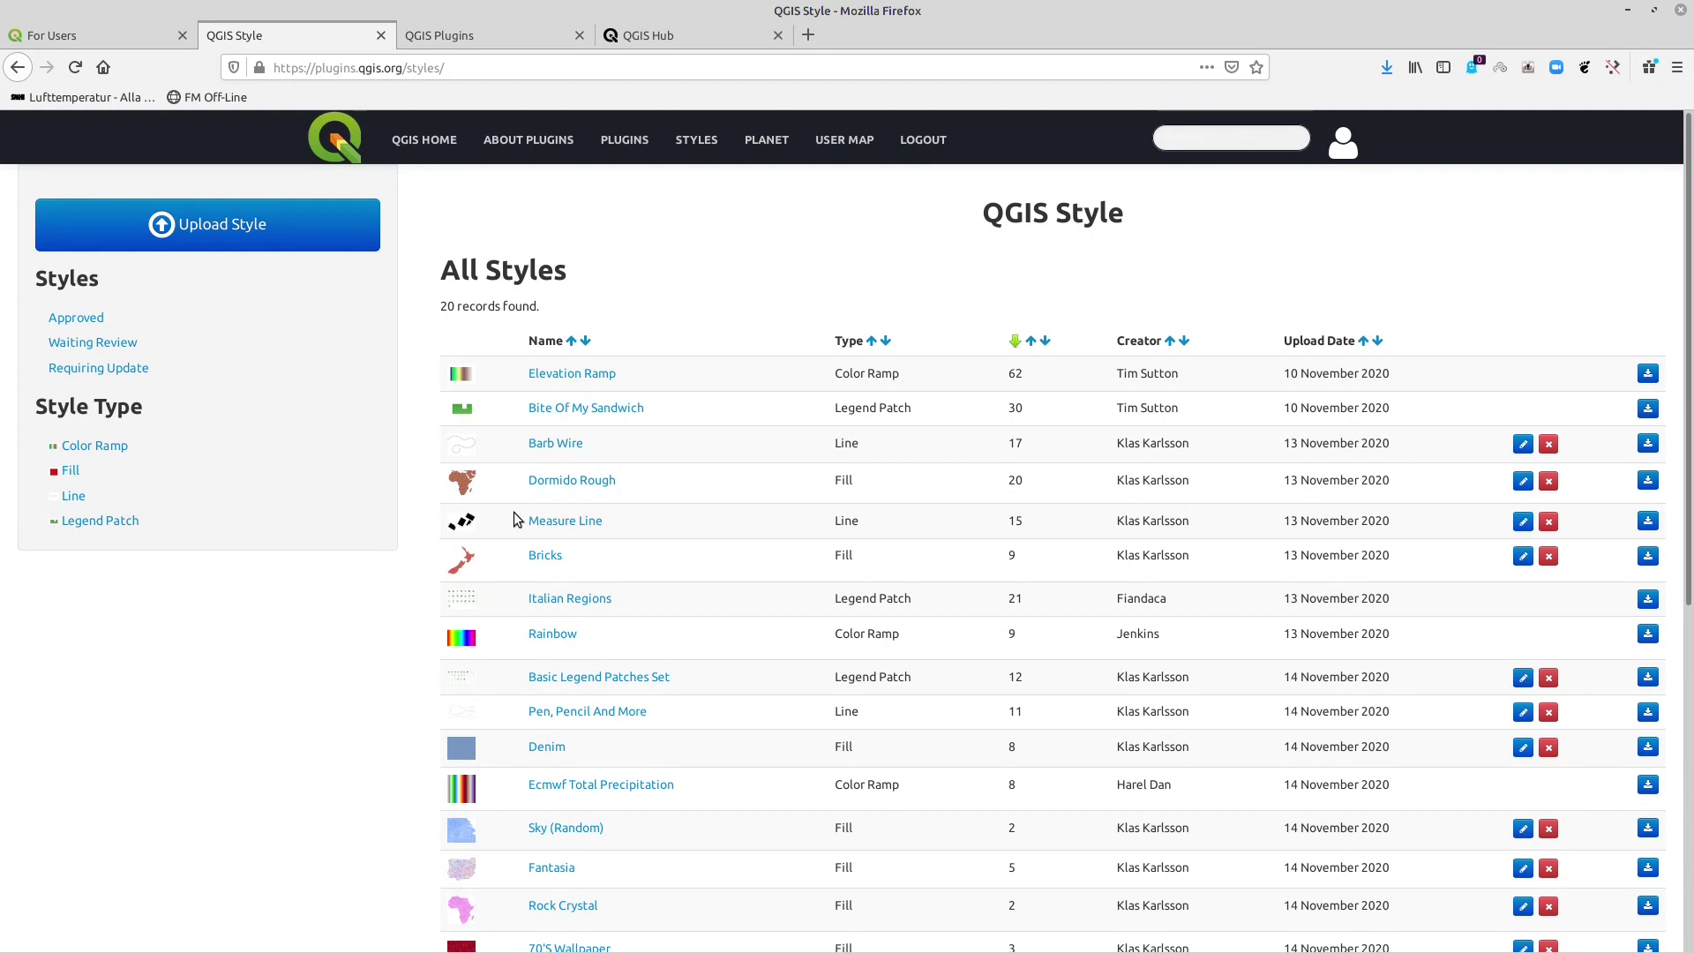
click(565, 523)
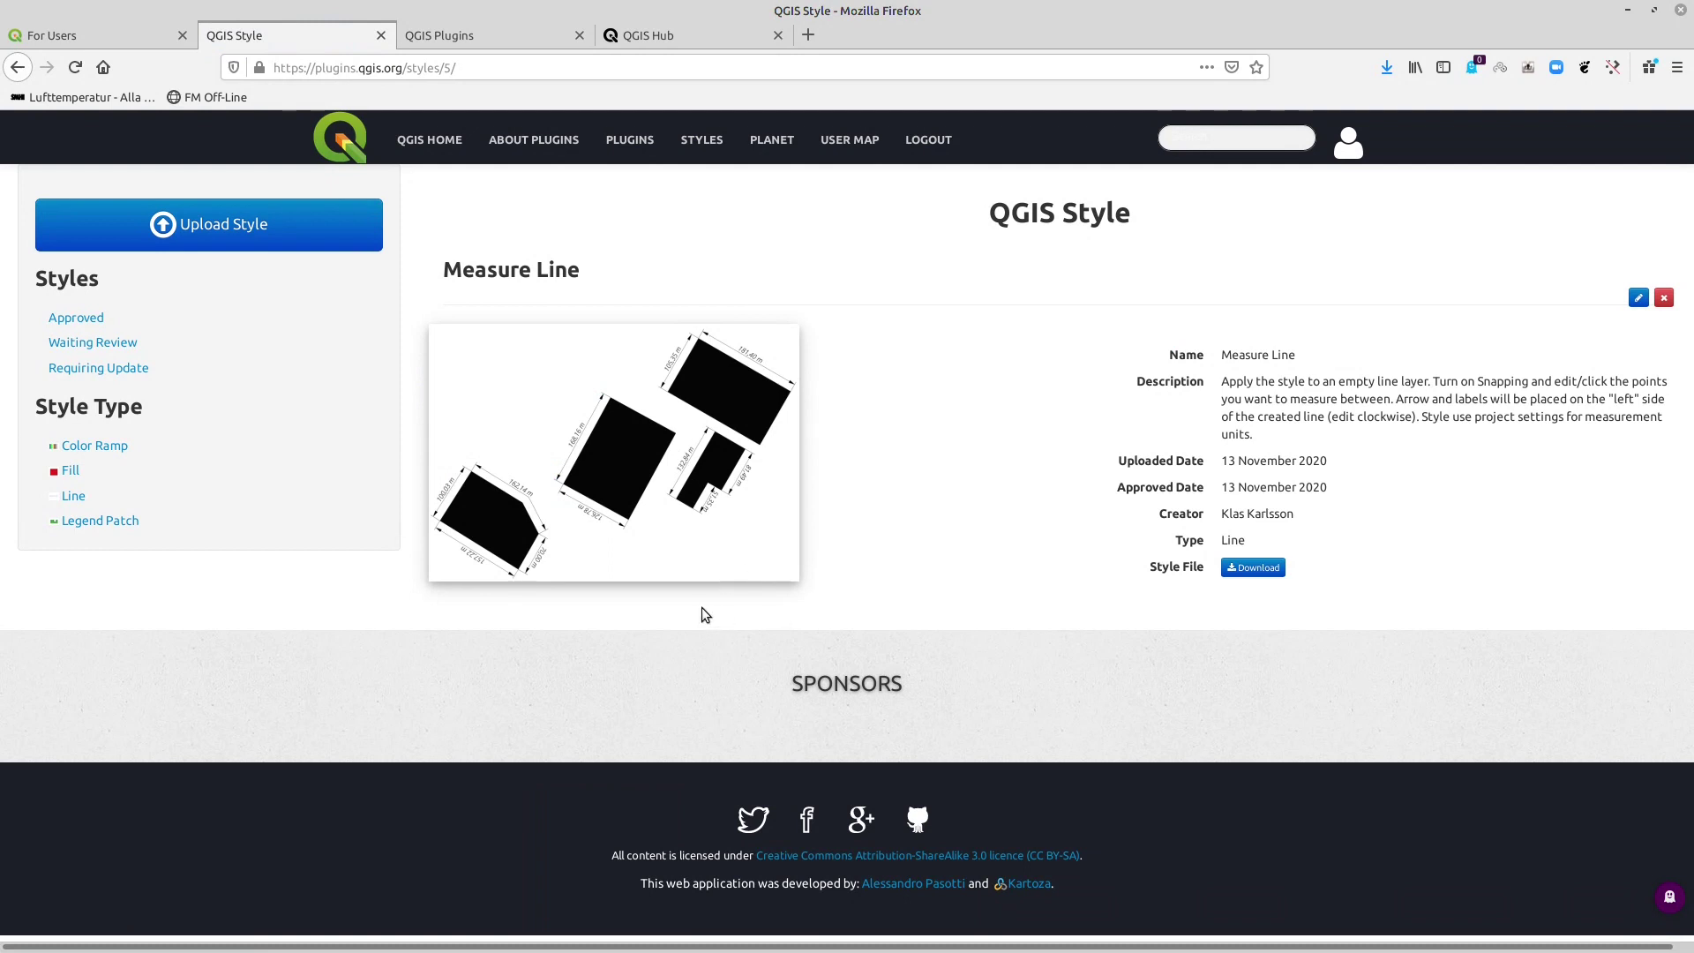
click(16, 78)
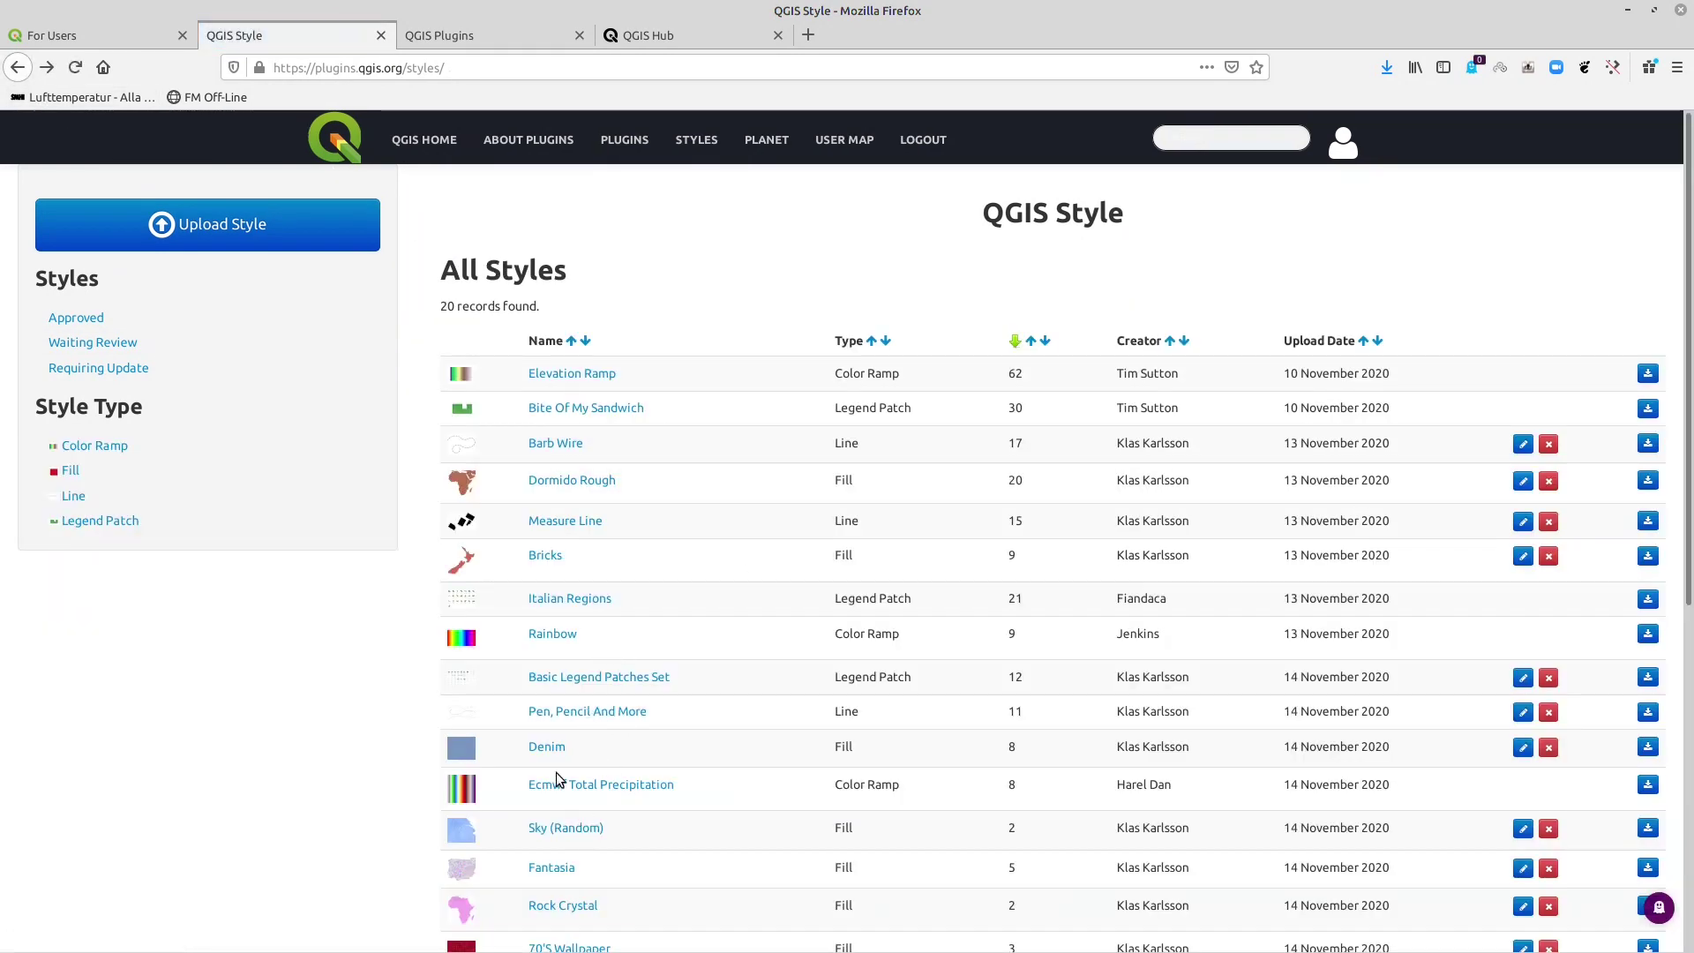
click(558, 869)
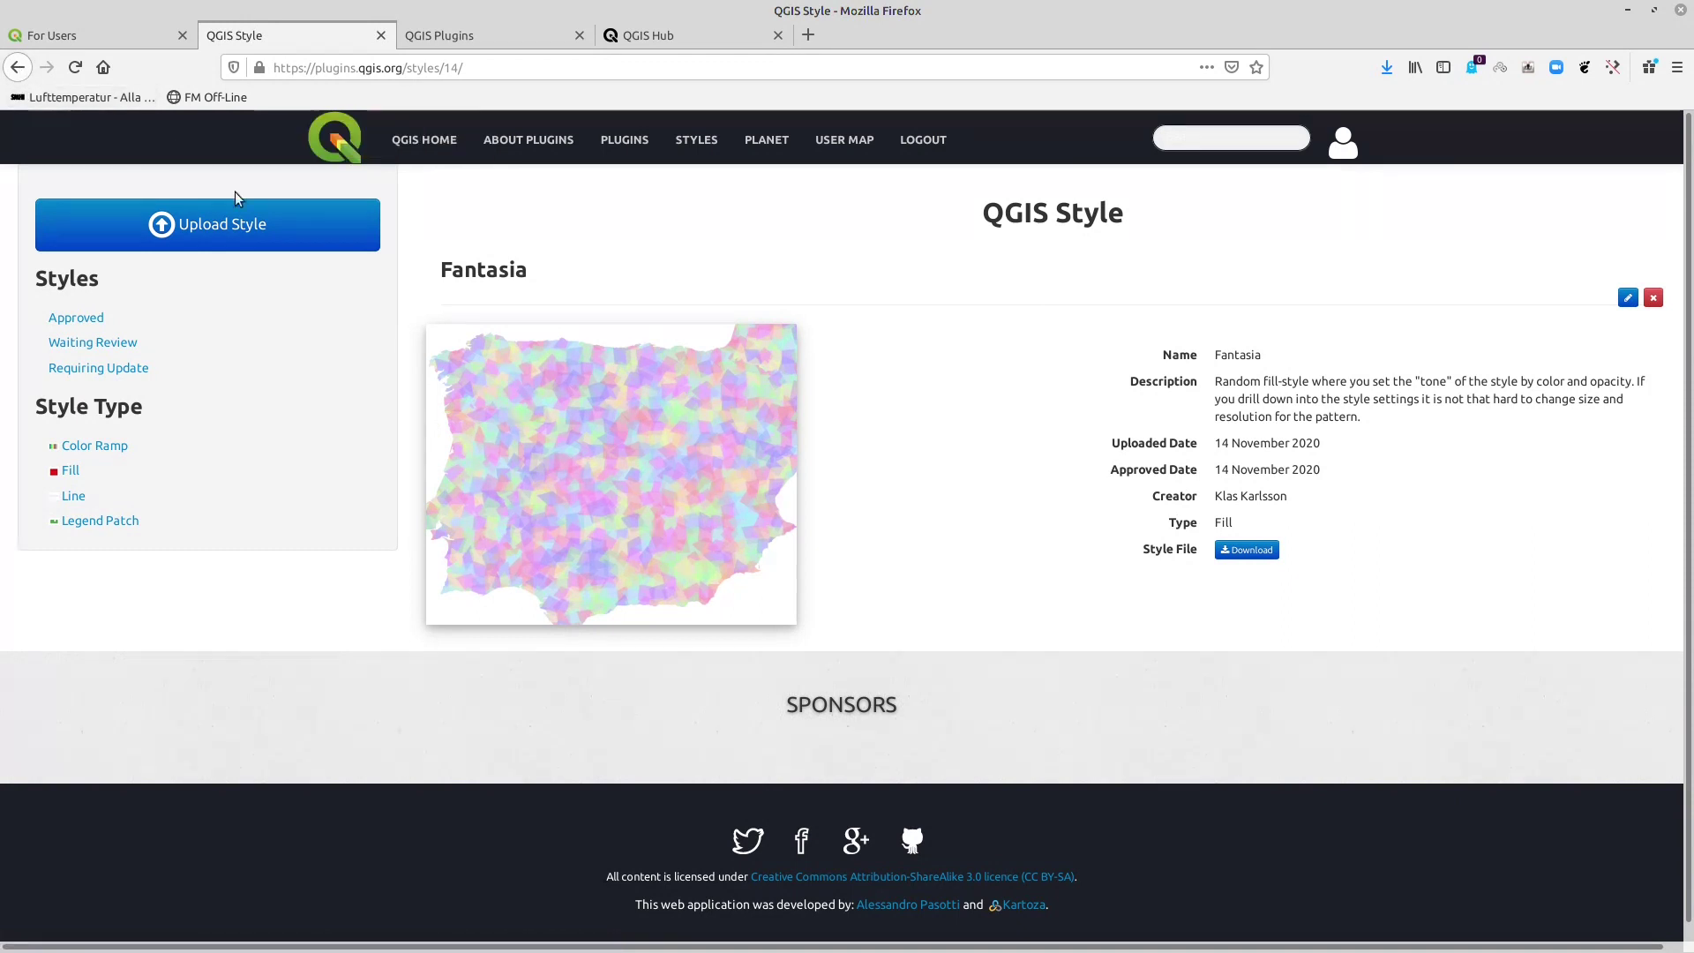
click(689, 136)
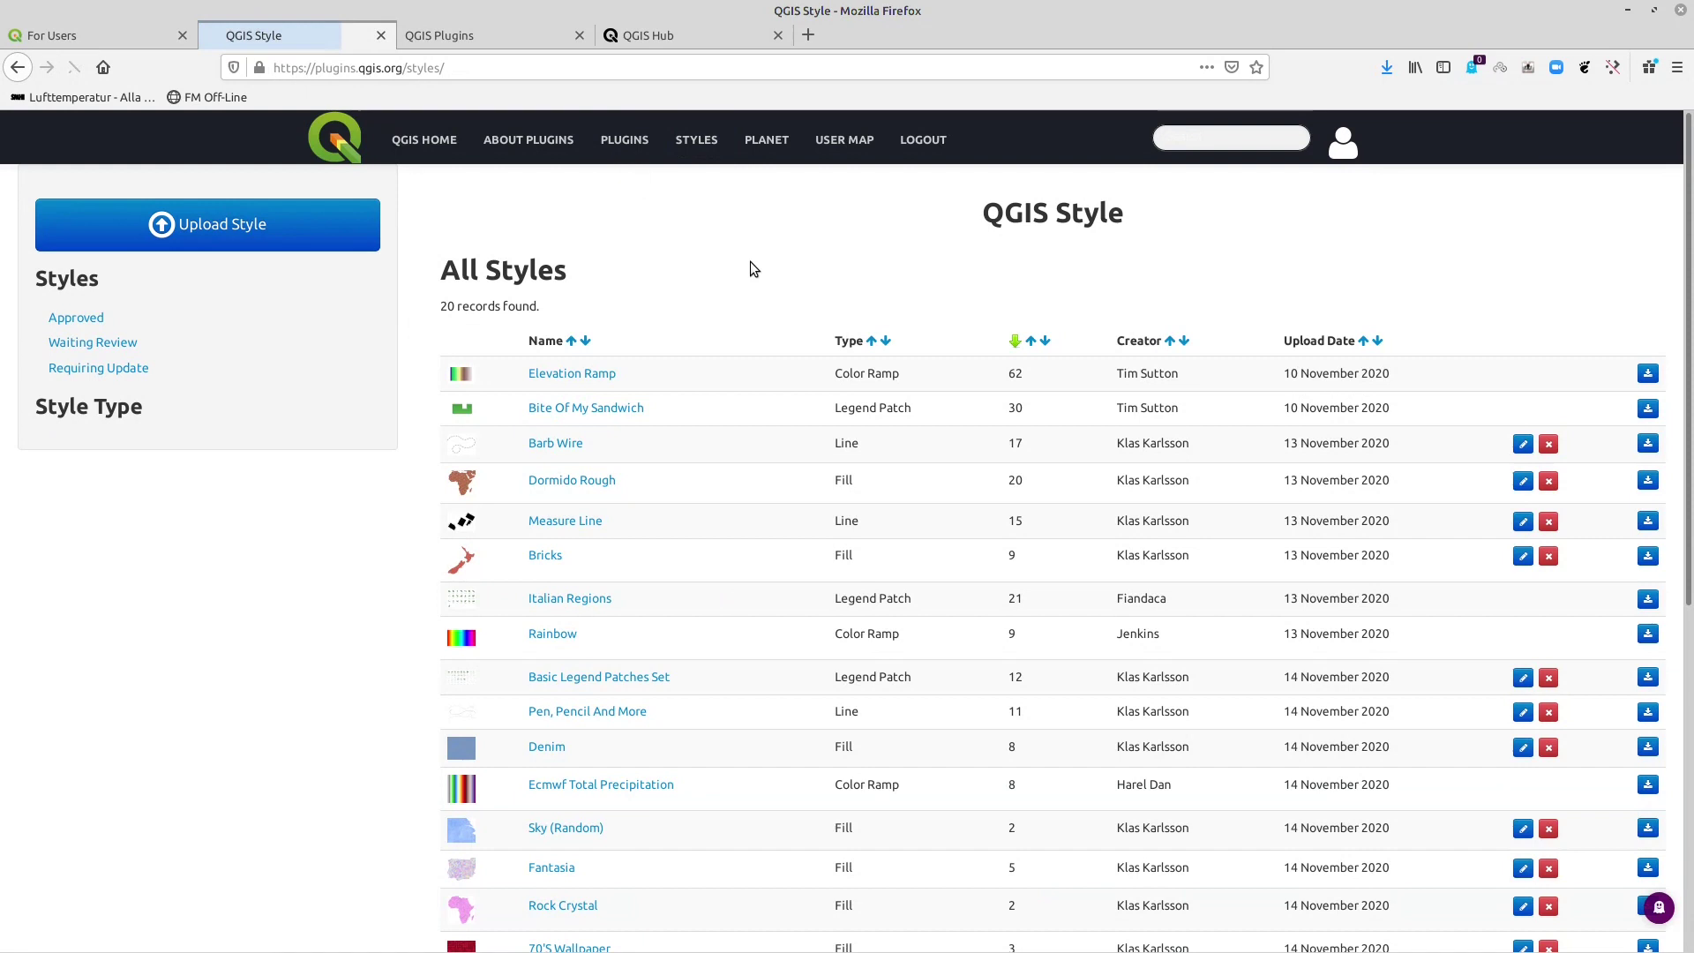
click(278, 227)
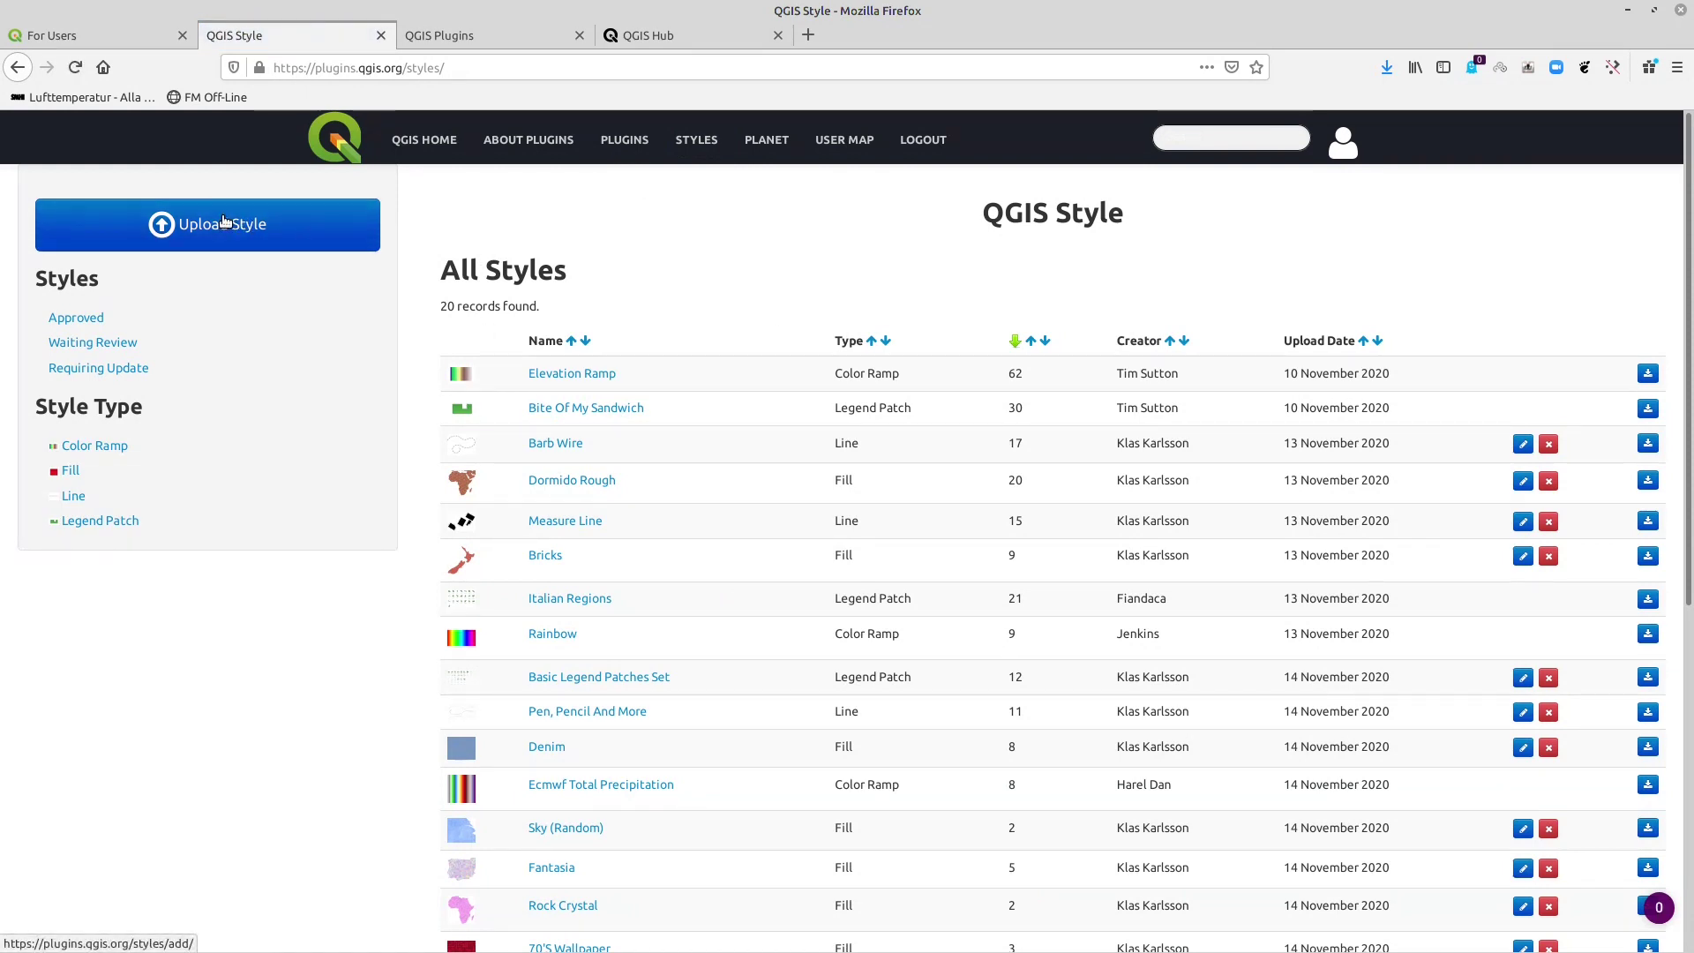